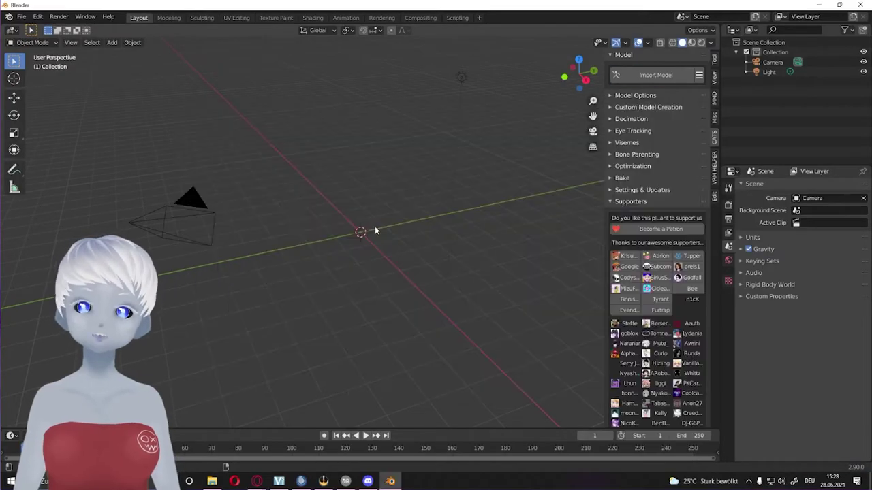
Convert the character's triangulated body mesh to quads with Face > Tris to Quads
scroll(354, 177, "down", 2)
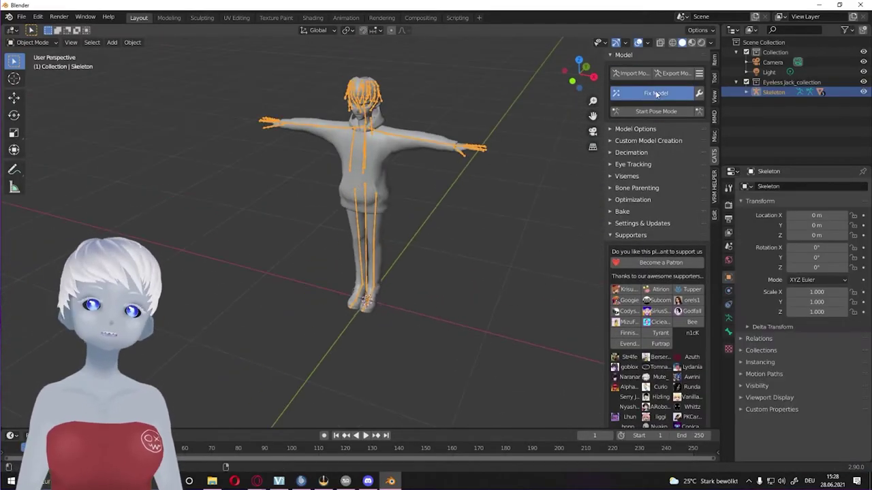
scroll(369, 161, "up", 5)
scroll(369, 160, "down", 3)
left_click(334, 292)
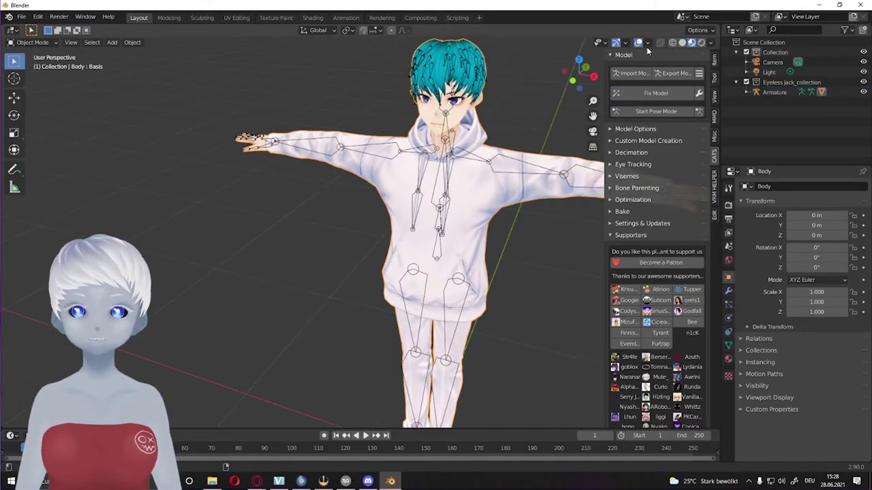
key("Tab")
scroll(334, 292, "up", 5)
scroll(409, 273, "down", 4)
left_click(84, 42)
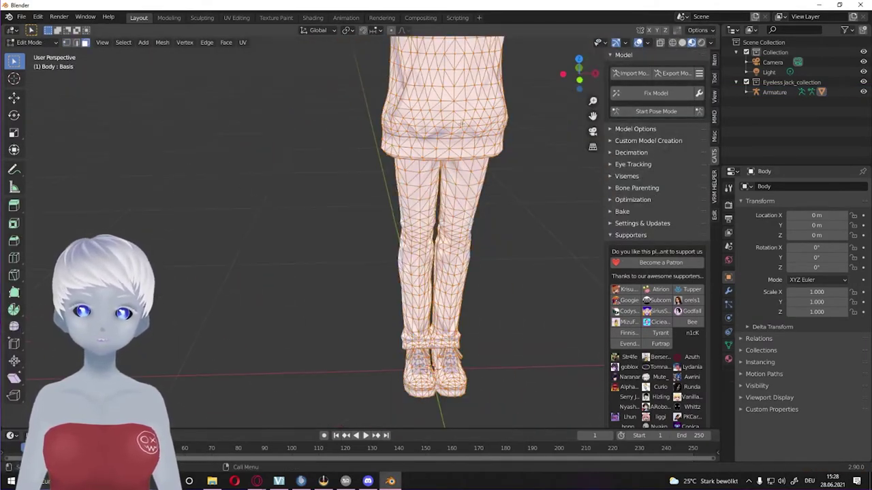
right_click(370, 223)
left_click(395, 338)
Touch up the leg by moving some of its vertices, then return to Object Mode
left_click(450, 382)
scroll(449, 273, "up", 4)
left_click(13, 97)
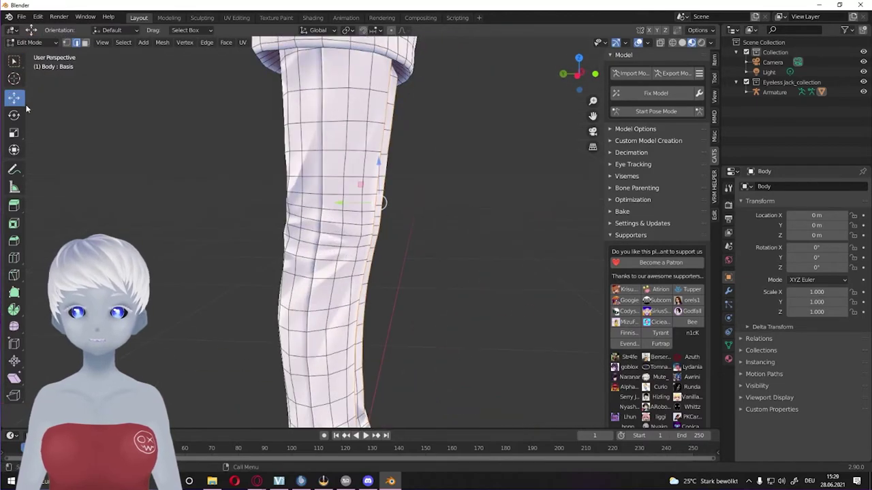
middle_click_drag(272, 204, 408, 238)
left_click_drag(508, 371, 507, 371)
key("Tab")
scroll(507, 371, "down", 3)
scroll(349, 231, "down", 3)
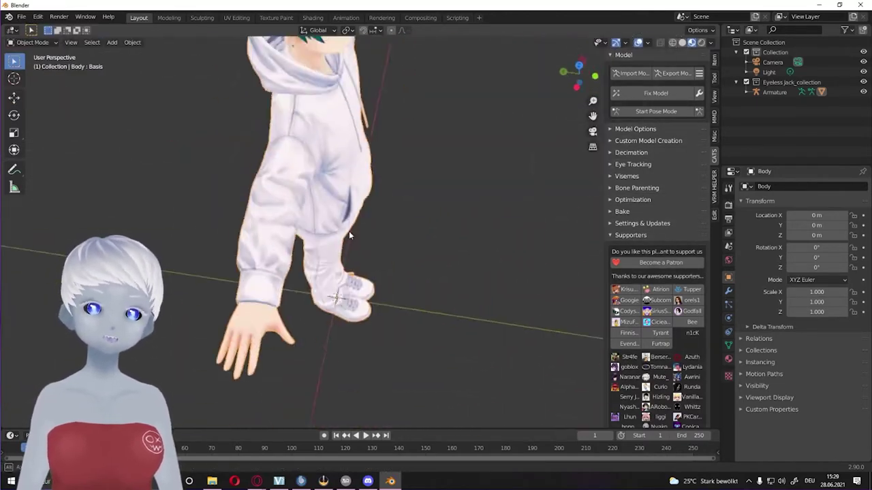
scroll(349, 231, "down", 3)
Undo the last change and start saving the file on the D drive
left_click(610, 129)
key("ctrl+z")
scroll(369, 292, "up", 5)
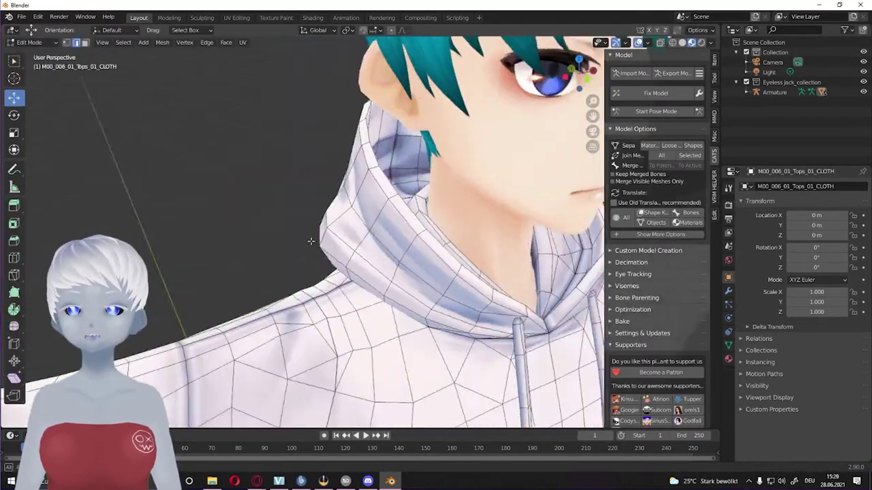
scroll(370, 291, "up", 3)
scroll(369, 291, "down", 2)
scroll(369, 291, "down", 1)
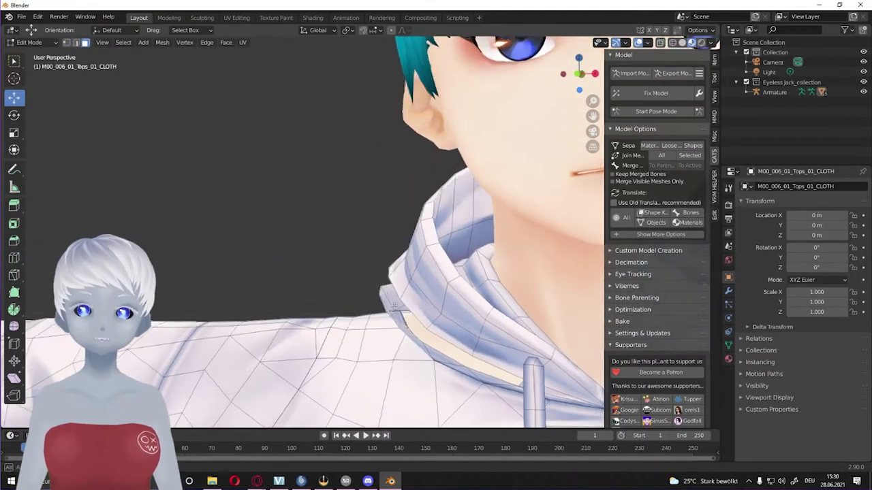
scroll(370, 292, "down", 3)
key("ctrl+s")
left_click(211, 150)
Save as Eyeless Jack.blend in D:\3D_Stuff\Test Vroid, then inspect the hoodie collar
double_click(320, 164)
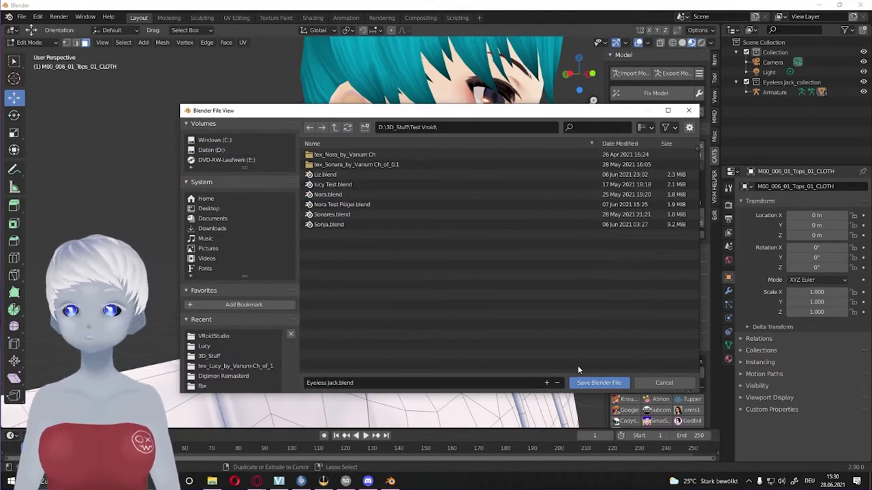
left_click(599, 383)
middle_click_drag(599, 383, 409, 306)
scroll(327, 272, "up", 3)
scroll(529, 306, "down", 2)
mouse_move(529, 306)
middle_mouse_down()
mouse_move(292, 193)
mouse_move(245, 272)
mouse_move(443, 327)
mouse_move(476, 313)
mouse_move(472, 293)
mouse_move(441, 287)
mouse_move(448, 294)
mouse_move(437, 271)
mouse_move(407, 271)
mouse_move(470, 214)
mouse_move(326, 349)
mouse_move(400, 263)
mouse_move(402, 388)
mouse_move(454, 359)
mouse_move(409, 320)
mouse_move(225, 226)
mouse_move(310, 216)
mouse_move(225, 269)
mouse_move(296, 230)
mouse_move(440, 194)
mouse_move(289, 184)
middle_mouse_up()
scroll(481, 336, "up", 2)
key("x")
key("x")
key("x")
Separate the selected hoodie loop into its own object
right_click(296, 231)
left_click(272, 316)
left_click(728, 290)
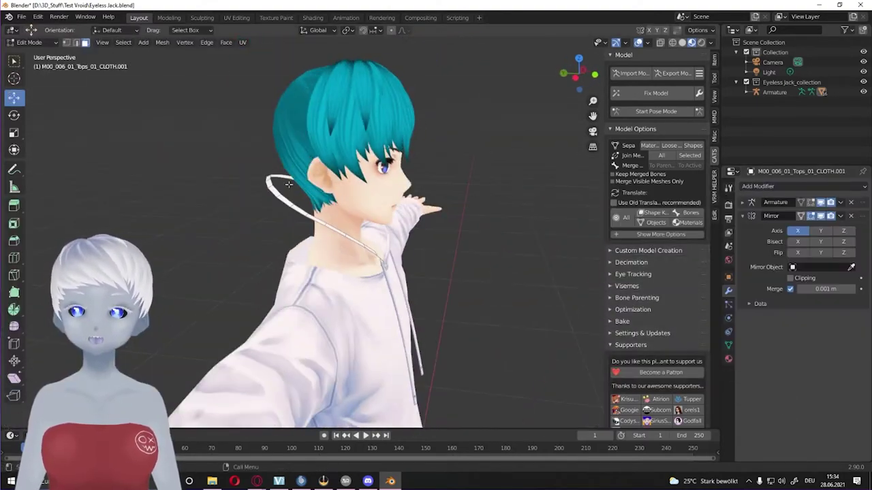
Select the strand's vertices from the left side view and inspect it from the front
left_click(66, 43)
key("ctrl+KP_3")
left_click_drag(453, 100, 278, 175)
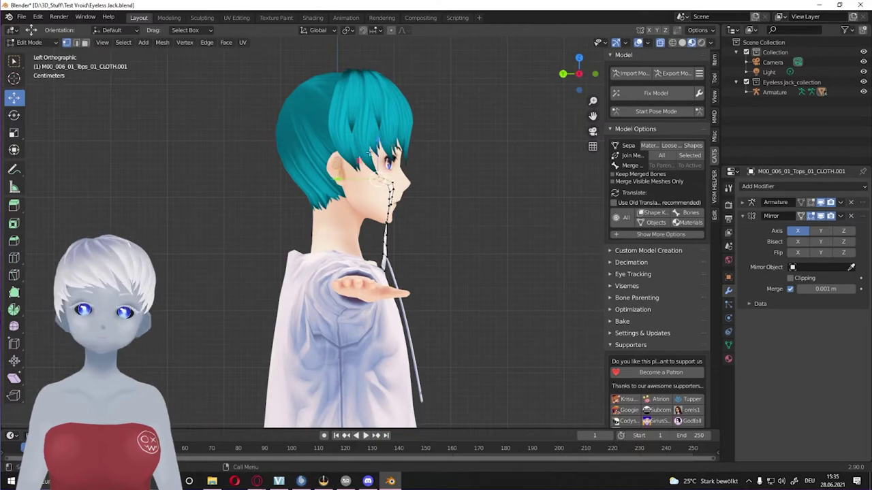
middle_click_drag(386, 130, 308, 301)
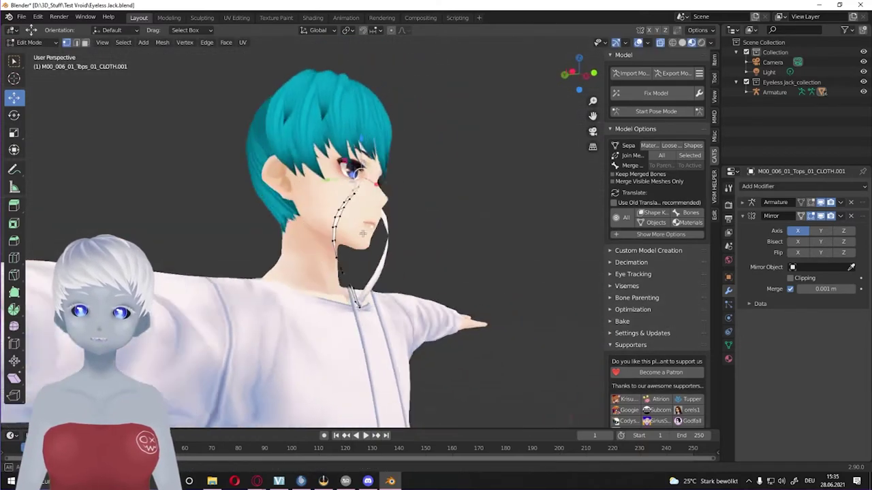
key("x")
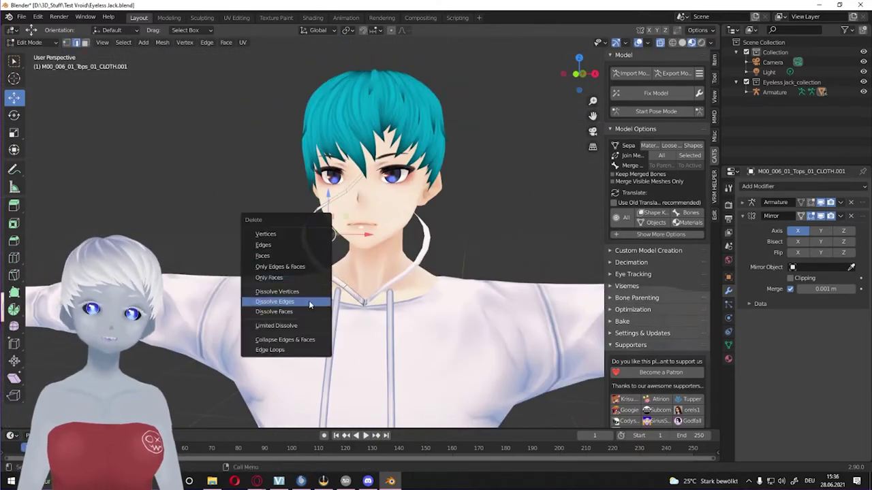
left_click(309, 300)
scroll(308, 301, "up", 3)
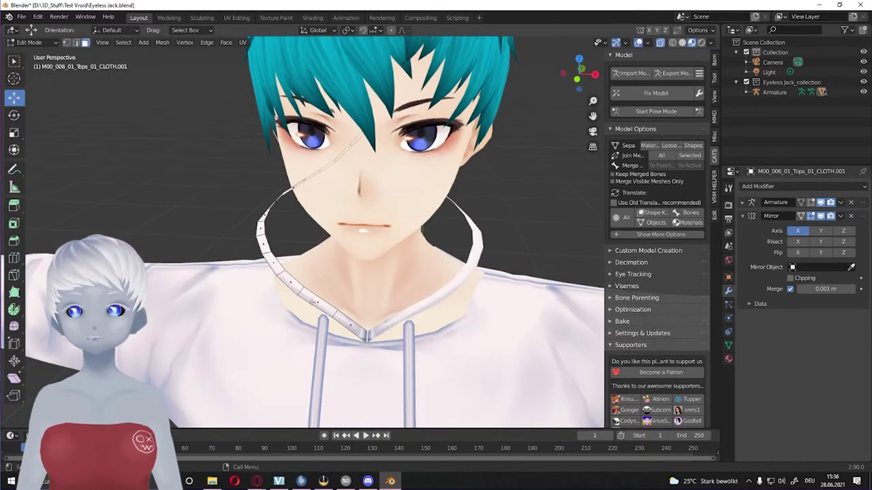
middle_click_drag(309, 301, 259, 292)
middle_click_drag(352, 338, 334, 276)
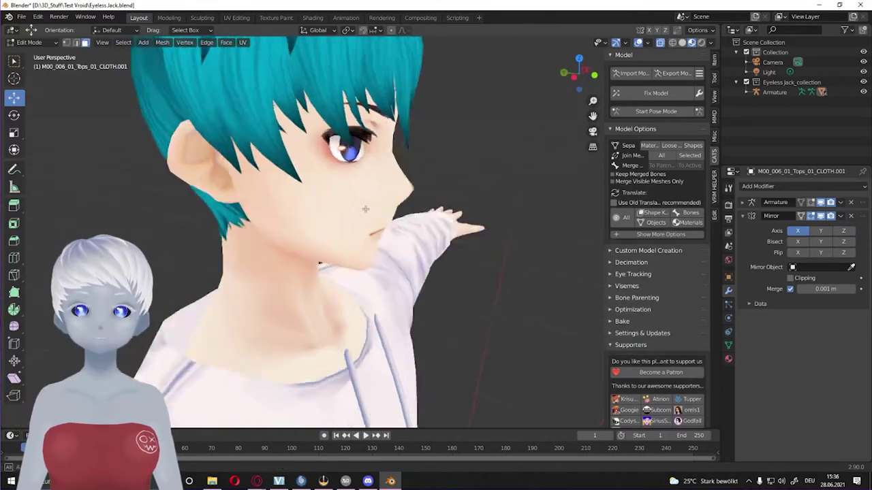
Dissolve the strand's edges and delete only its faces, leaving a bare edge line
key("x")
left_click(311, 278)
key("x")
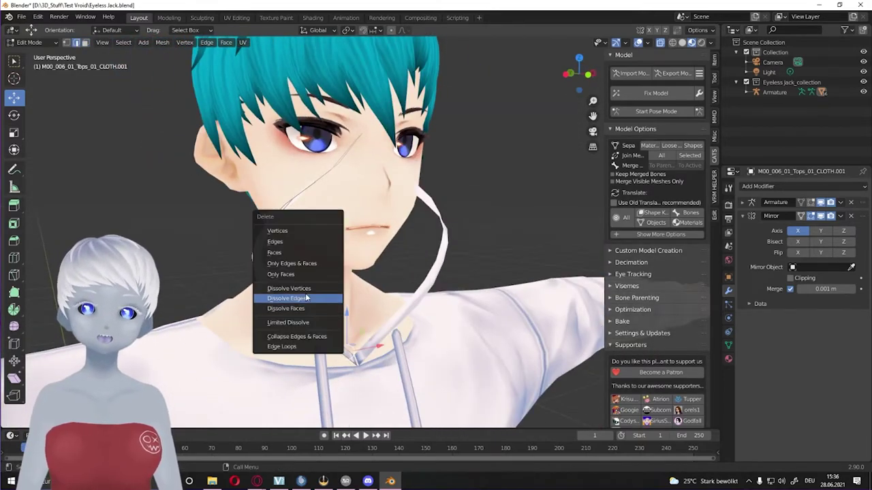
left_click(307, 299)
middle_click_drag(306, 310, 365, 140)
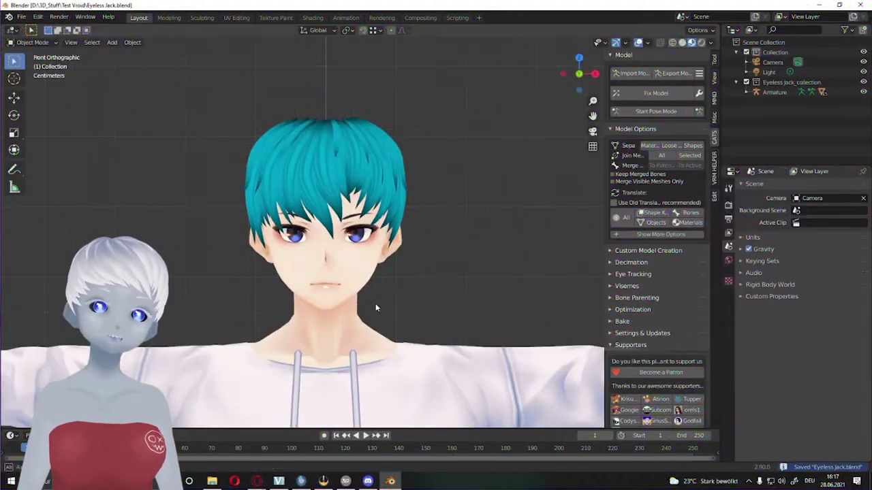
Adjust the new plane from a level front view, then return to Object Mode
scroll(375, 307, "down", 6)
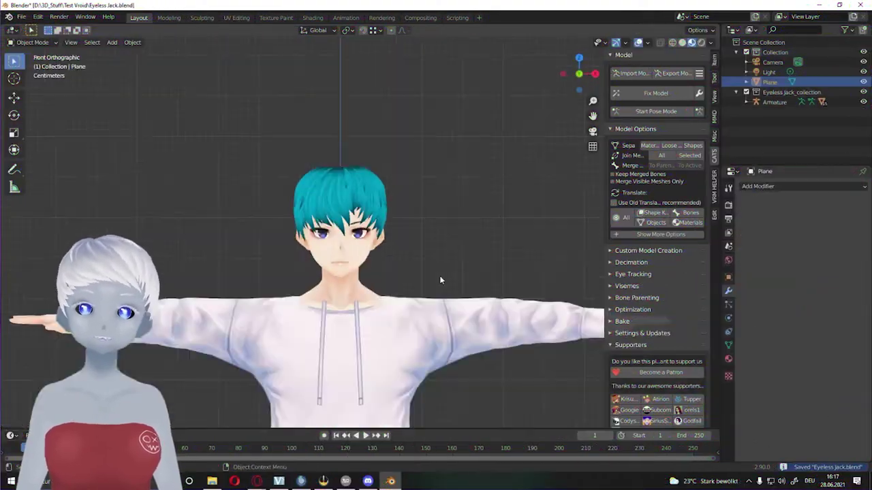
middle_click_drag(375, 308, 215, 177)
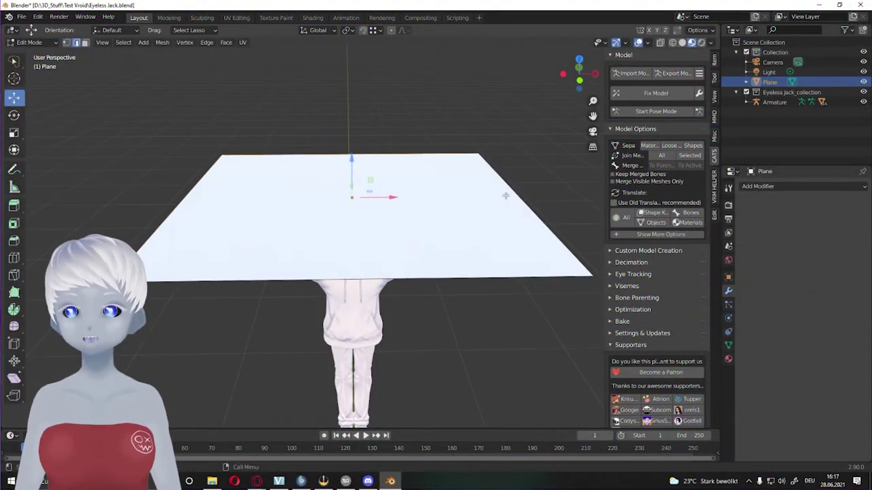
middle_click_drag(506, 197, 111, 93)
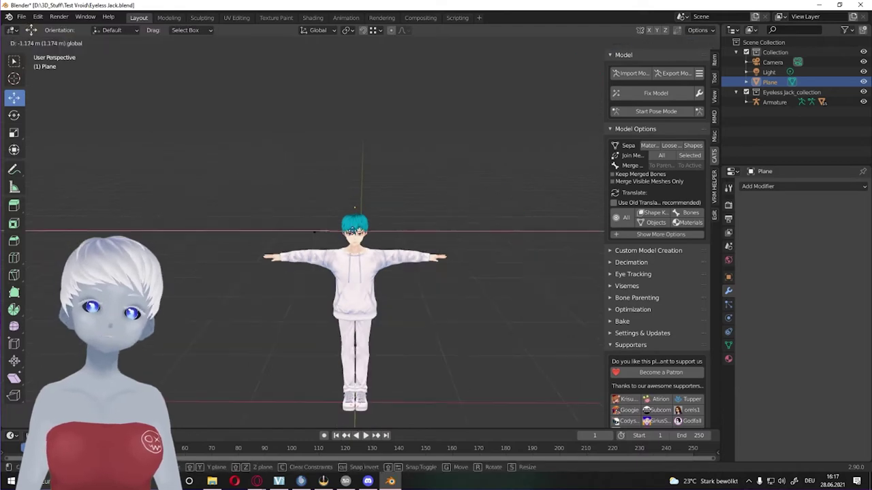
mouse_move(130, 227)
middle_mouse_down("alt")
mouse_move(345, 361)
mouse_move(408, 245)
middle_mouse_up("alt")
key("Tab")
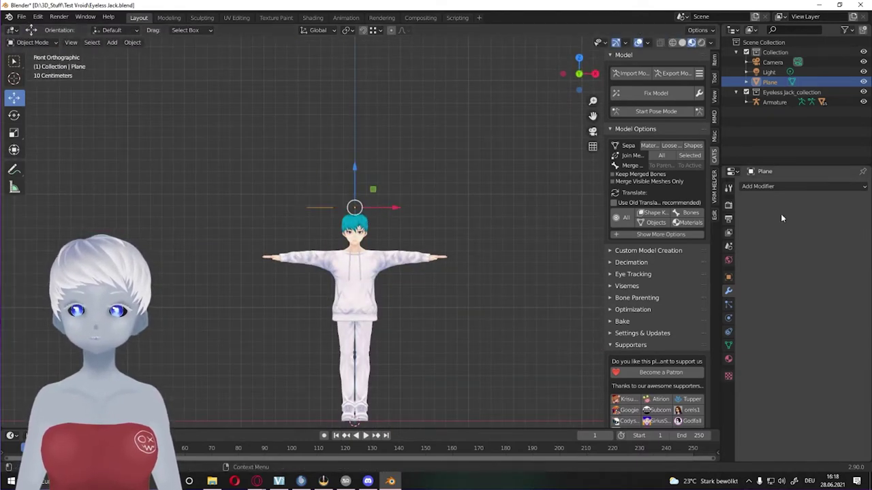
Give the plane a Mirror modifier followed by a Subdivision Surface modifier
left_click(804, 186)
left_click(730, 225)
left_click(803, 185)
left_click(657, 358)
scroll(66, 87, "up", 3)
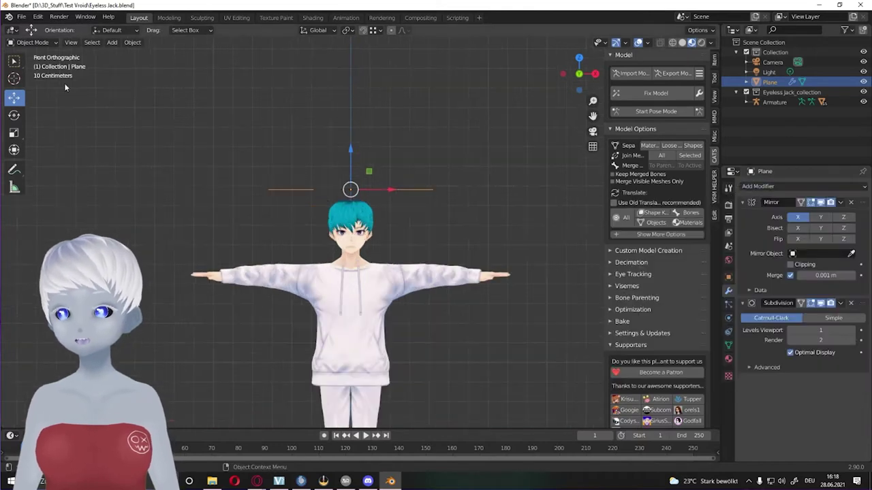
In Edit Mode, move the plane's outline vertices around the head in front view
middle_click_drag(314, 263, 286, 293, "alt")
key("Tab")
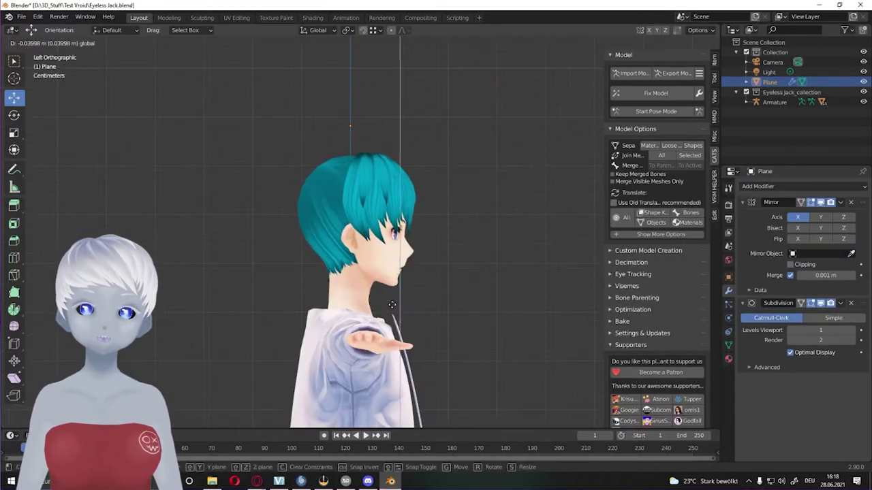
scroll(226, 315, "up", 3)
left_click(285, 194)
middle_click_drag(285, 194, 462, 133)
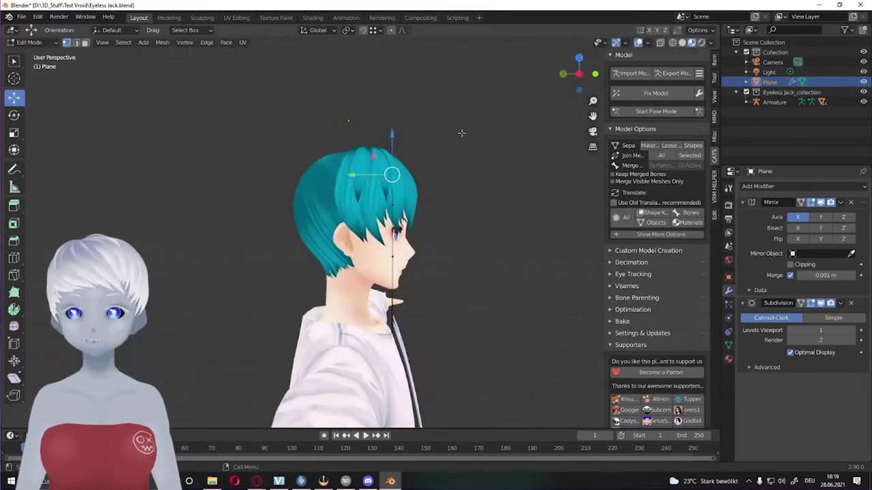
left_click(384, 223)
key("KP_1")
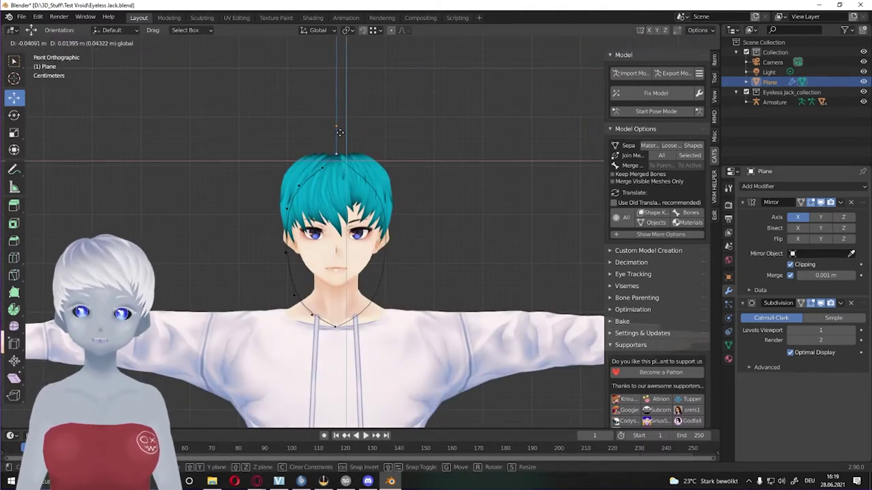
left_click(308, 158)
scroll(226, 121, "up", 2)
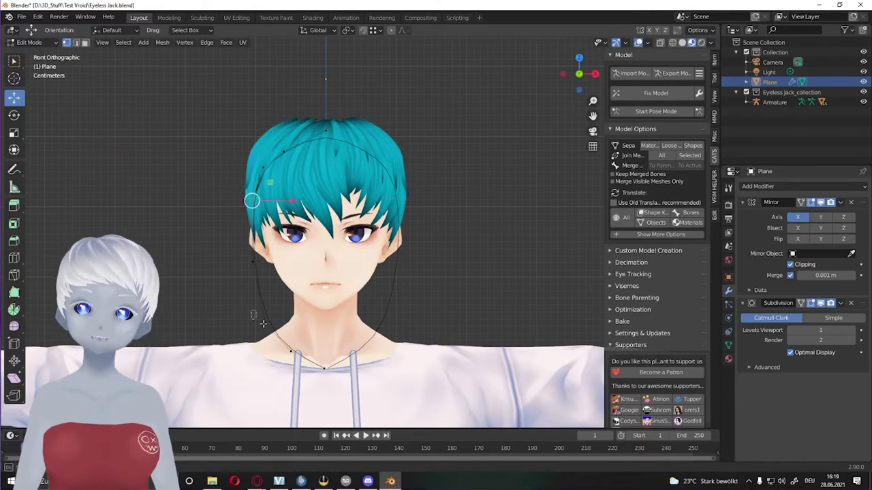
Place more outline vertices over the hair, checking front, left side and top views
key("ctrl+KP_3")
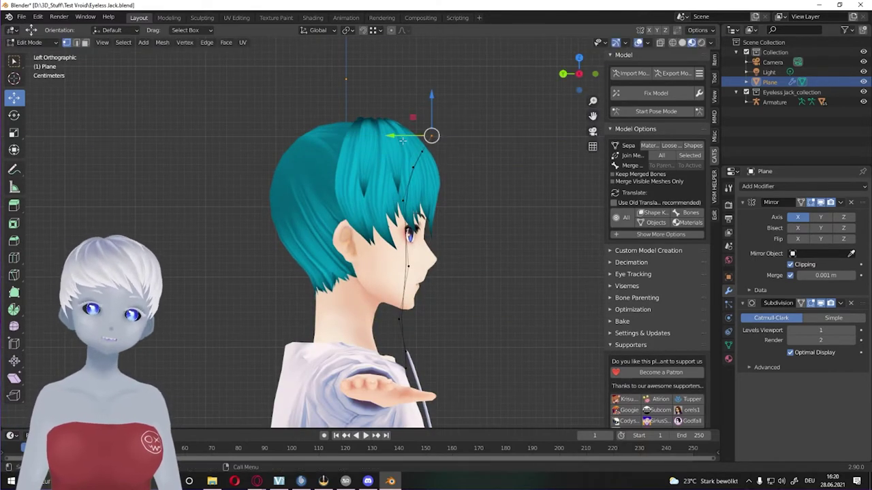
key("KP_1")
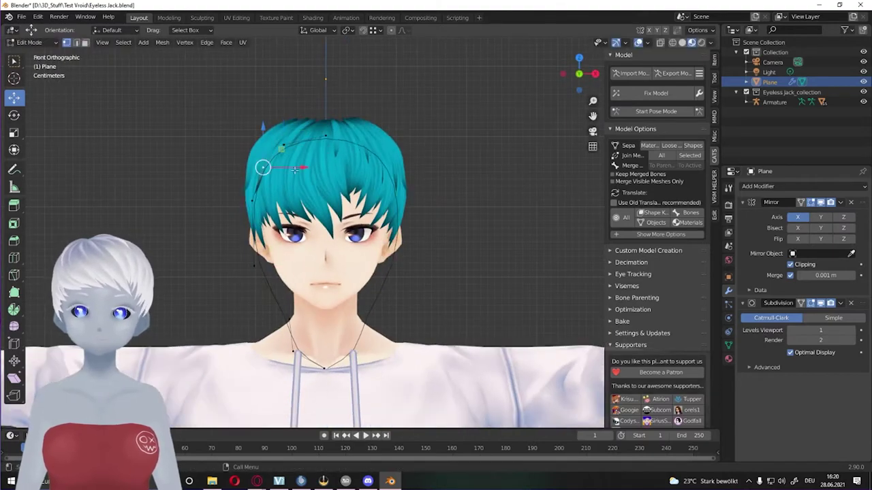
key("ctrl+KP_3")
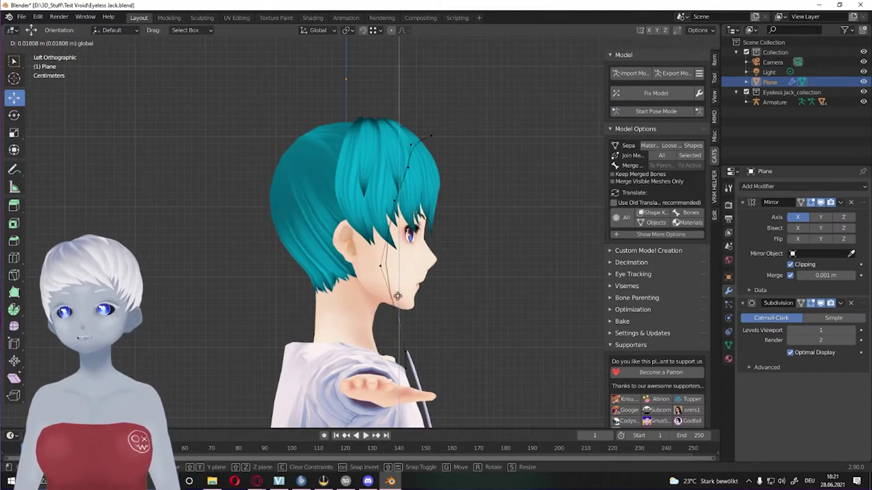
middle_click_drag(364, 167, 271, 158)
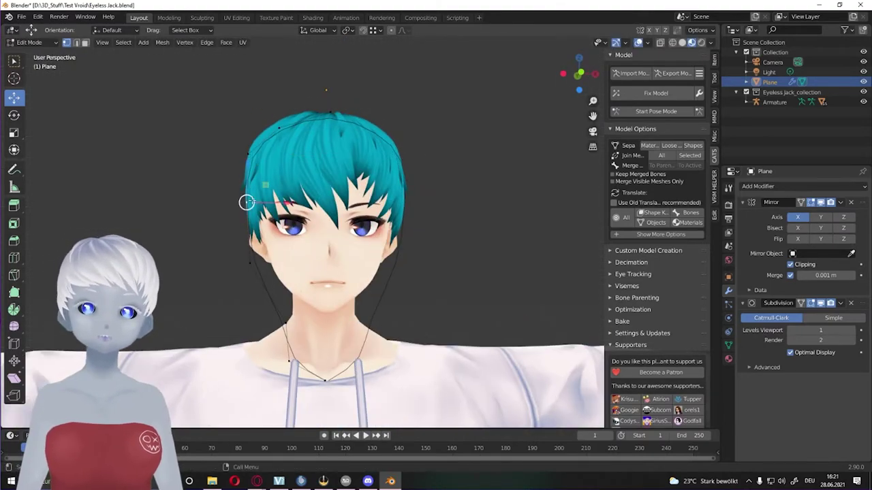
middle_click_drag(247, 201, 331, 102)
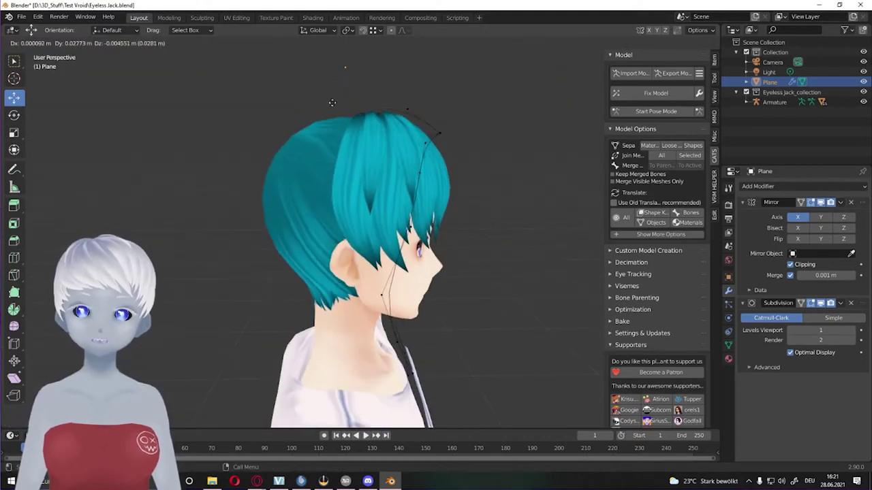
key("ctrl+KP_3")
left_click(294, 268)
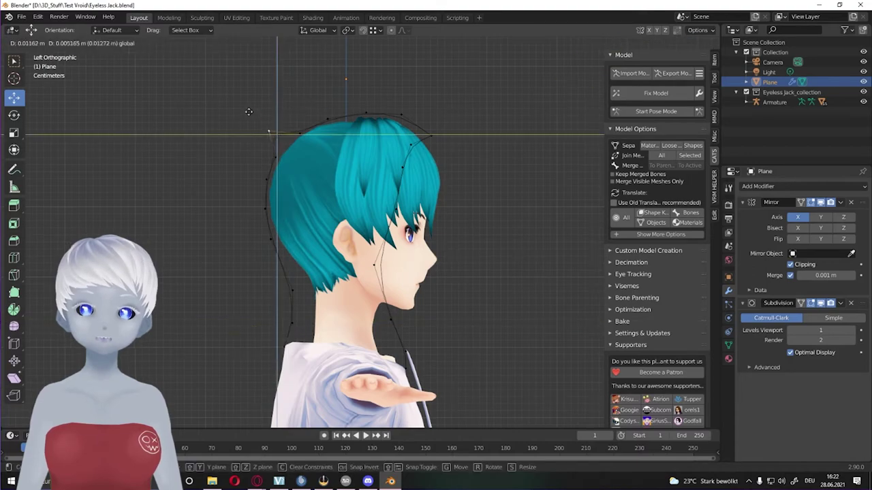
left_click(367, 100)
key("KP_1")
key("ctrl+KP_3")
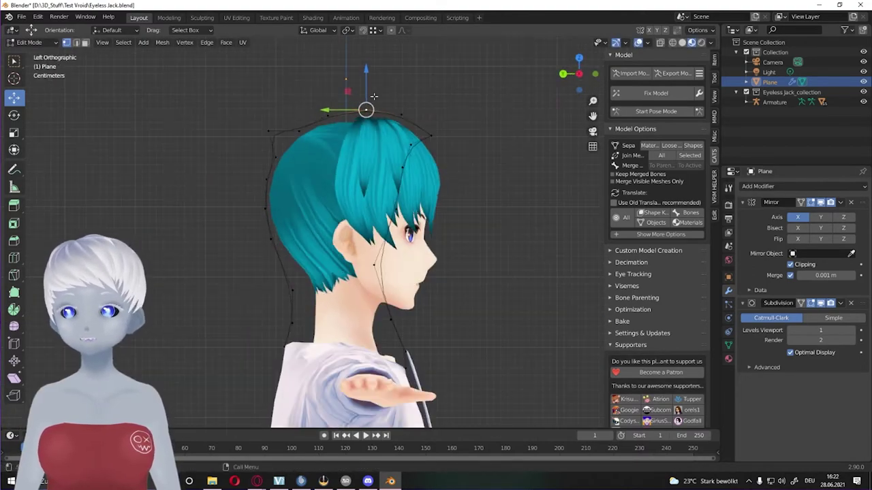
key("KP_7")
mouse_move(368, 109)
middle_mouse_down()
mouse_move(397, 123)
mouse_move(306, 88)
mouse_move(420, 154)
mouse_move(418, 132)
mouse_move(354, 155)
middle_mouse_up()
Slide outline vertices along the X axis to trace the head's side profile
key("g")
key("x")
left_click(293, 84)
key("g")
key("x")
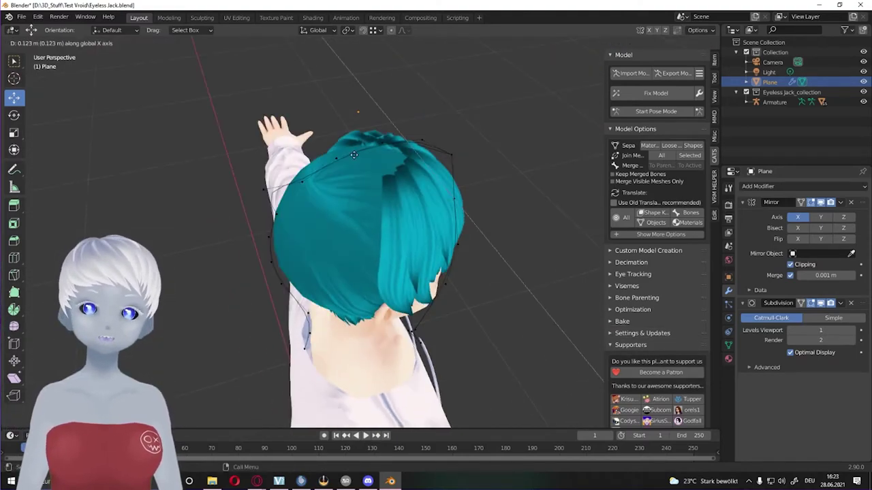
key("ctrl+KP_3")
left_click(354, 156)
key("KP_1")
middle_click_drag(408, 136, 449, 128)
key("ctrl+KP_3")
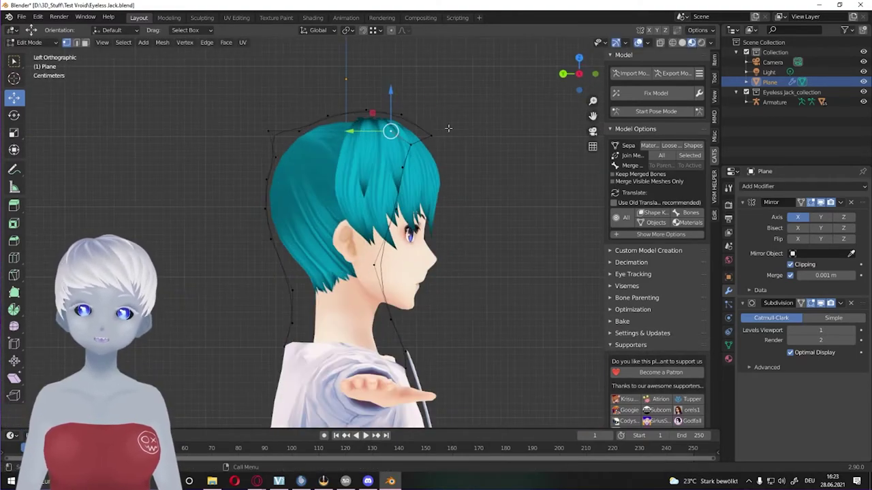
key("KP_1")
left_click(372, 129)
middle_click_drag(372, 129, 408, 137)
Open a second main window and snap both windows side by side
left_click(38, 16)
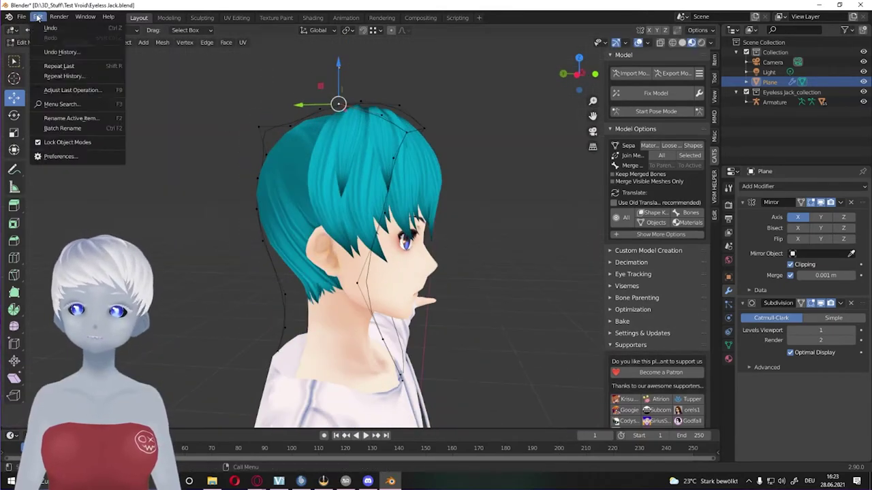
left_click(85, 16)
left_click(109, 40)
key("super+Right")
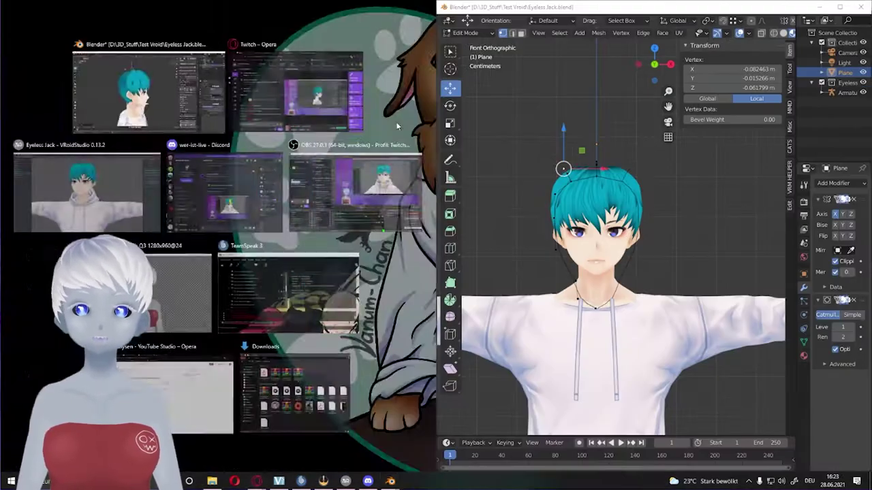
left_click(136, 102)
scroll(159, 219, "up", 2)
Set the second window to the back view and move outline vertices over the hair
middle_click_drag(613, 239, 715, 225)
key("ctrl+KP_1")
key("g")
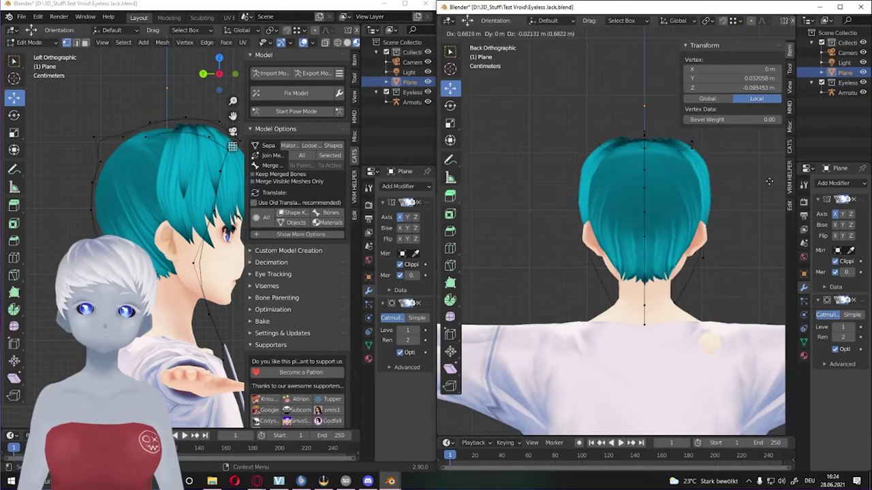
left_click_drag(118, 137, 121, 134)
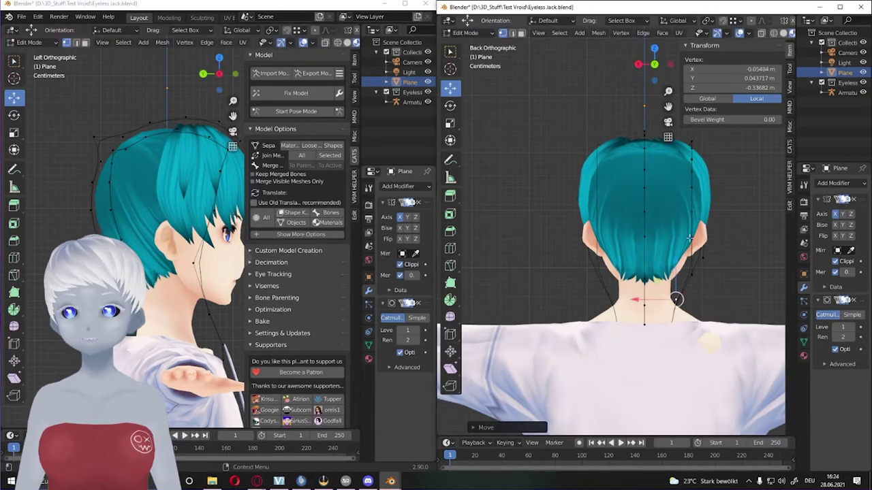
left_click_drag(692, 171, 687, 157)
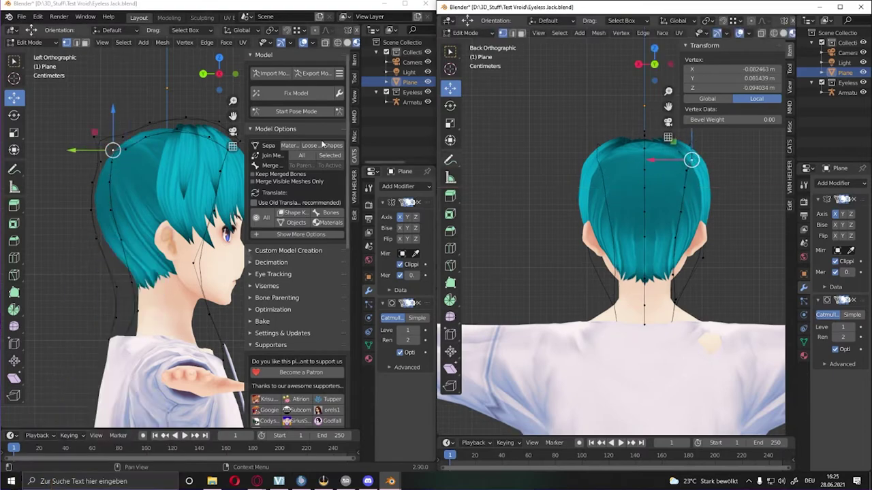
key("KP_1")
left_click(106, 136, "shift")
middle_click_drag(695, 150, 639, 148, "shift")
left_click(636, 148)
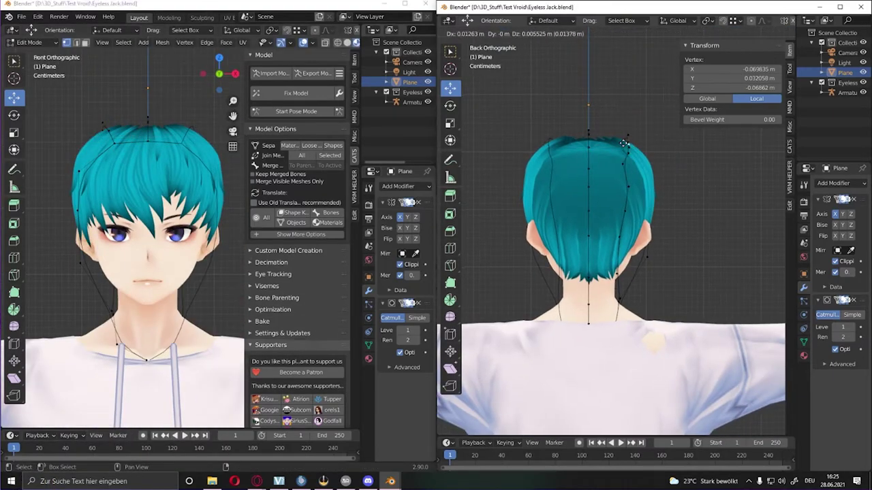
left_click(624, 144)
Refine the vertices near the top of the hair using side and back views
key("ctrl+KP_3")
left_click_drag(126, 111, 130, 119)
middle_click_drag(130, 120, 115, 206)
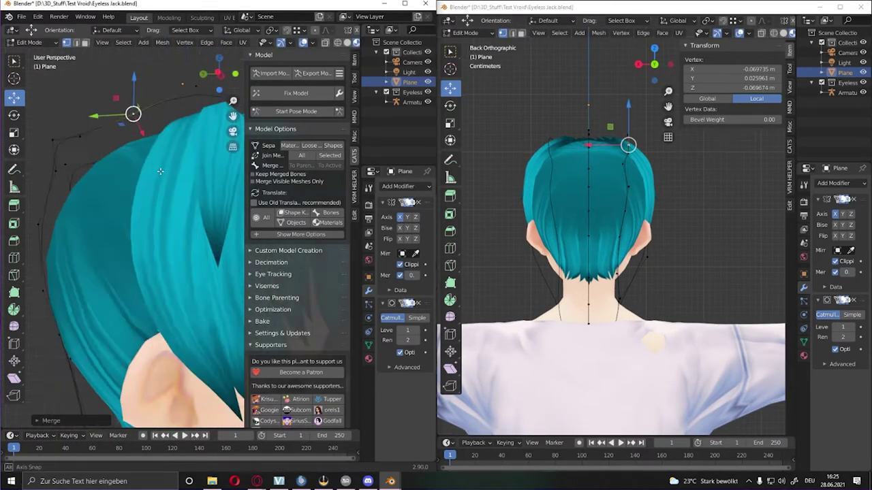
key("ctrl+KP_3")
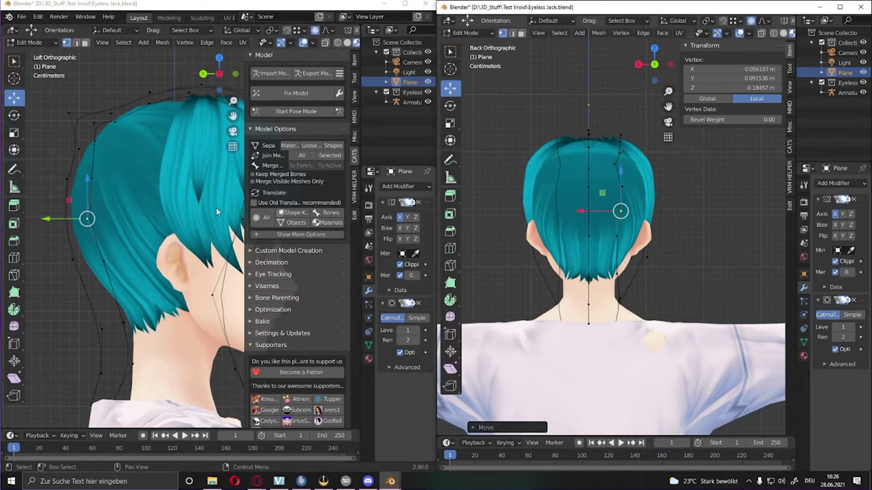
middle_click_drag(599, 204, 619, 163)
key("ctrl+KP_1")
key("alt+a")
left_click(617, 154)
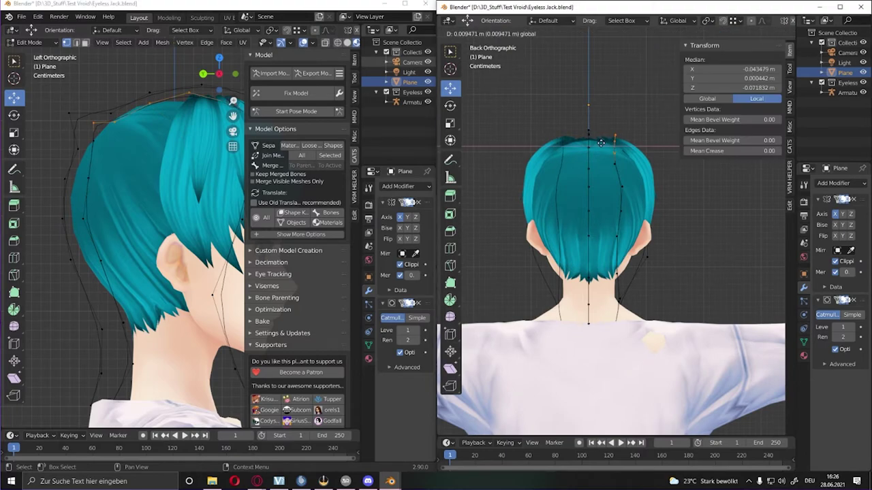
mouse_move(136, 157)
middle_mouse_down()
mouse_move(132, 144)
mouse_move(189, 200)
mouse_move(106, 199)
mouse_move(96, 153)
middle_mouse_up()
key("ctrl+KP_3")
left_click(145, 126)
left_click(170, 184, "alt")
Bridge the two hood outline edge loops with faces and raise a hood vertex
key("ctrl+e")
left_click(163, 224)
left_click_drag(95, 153, 84, 164)
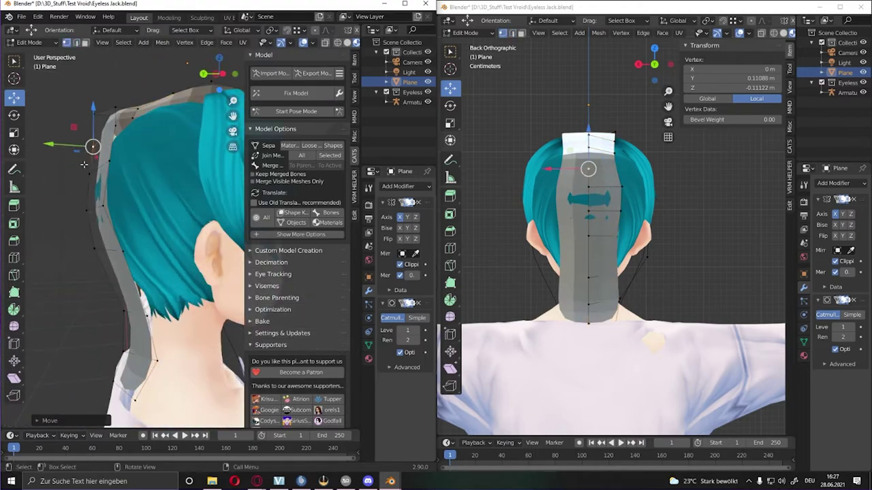
left_click_drag(94, 248, 70, 179)
From the back view, pull a hood strip vertex down toward the neck
key("ctrl+KP_3")
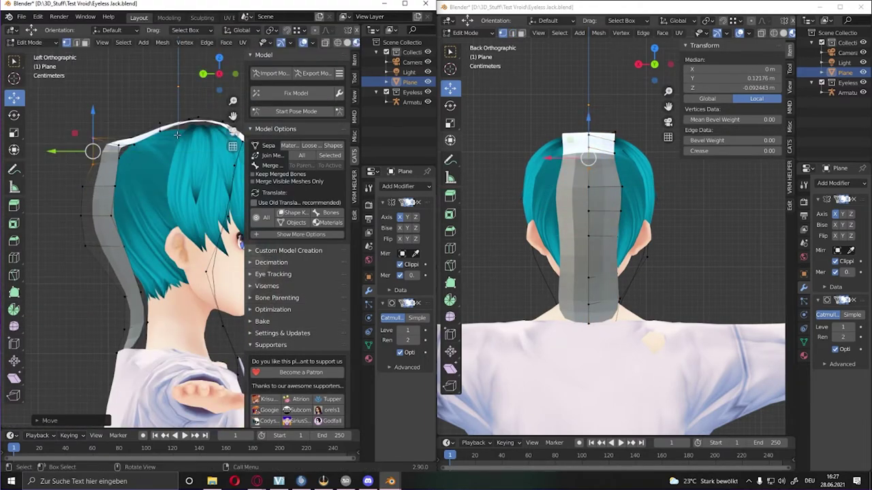
key("ctrl+KP_1")
mouse_move(170, 225)
middle_mouse_down()
mouse_move(178, 205)
mouse_move(179, 232)
middle_mouse_up()
left_click(179, 232)
left_click_drag(178, 232, 179, 265)
middle_click_drag(179, 266, 171, 278)
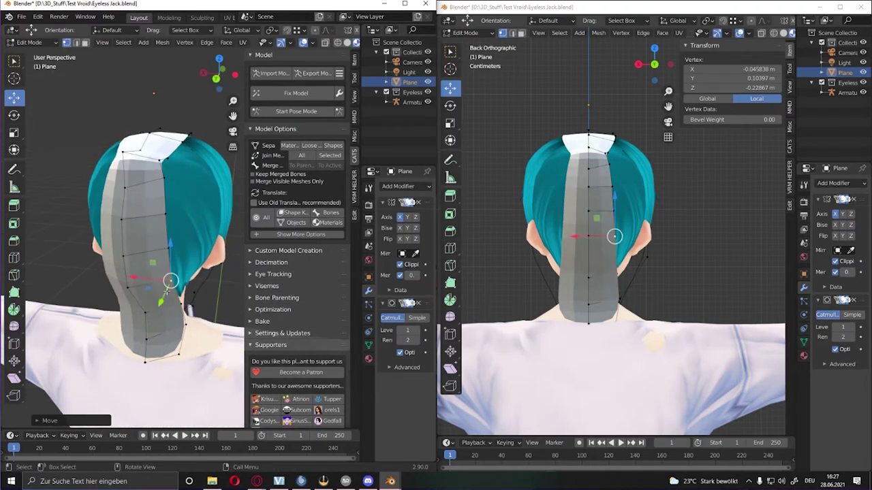
right_click(179, 182)
mouse_move(179, 183)
middle_mouse_down()
mouse_move(69, 220)
mouse_move(170, 225)
middle_mouse_up()
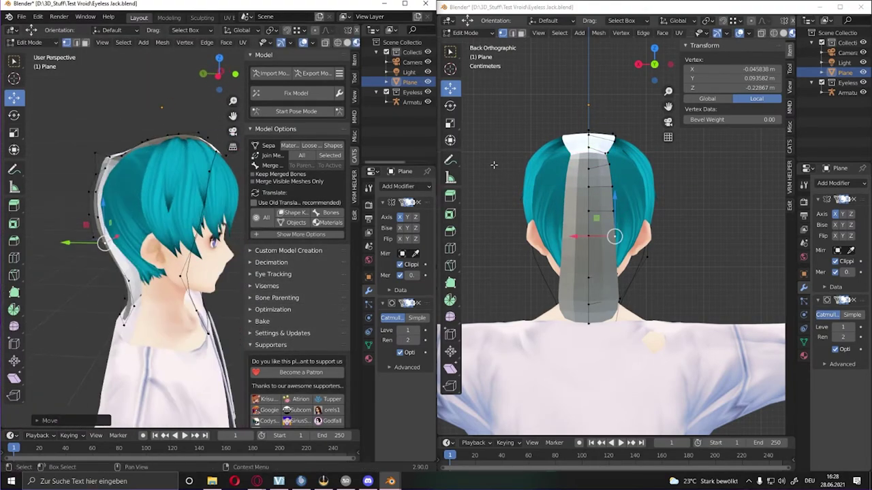
Extrude a new vertex from the hood strip toward the neck and adjust its height
key("ctrl+KP_3")
middle_click_drag(586, 218, 468, 212)
key("KP_1")
key("e")
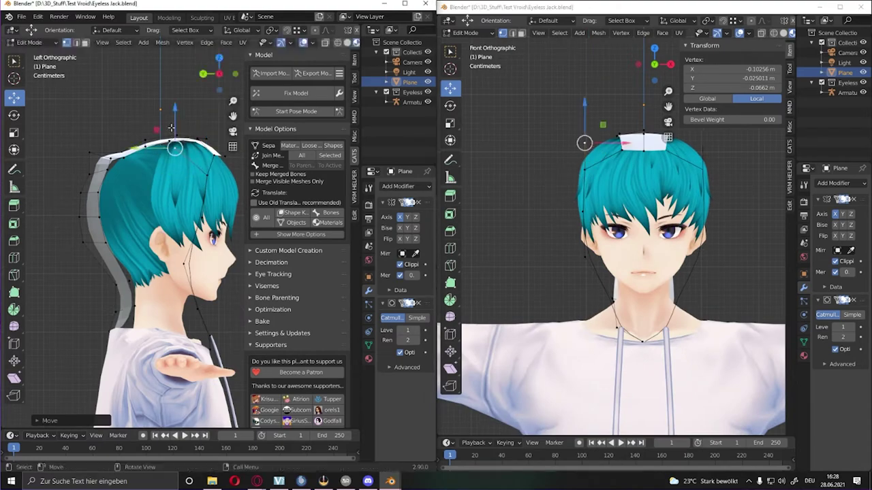
left_click(126, 355)
key("ctrl+KP_1")
left_click_drag(622, 325, 632, 259)
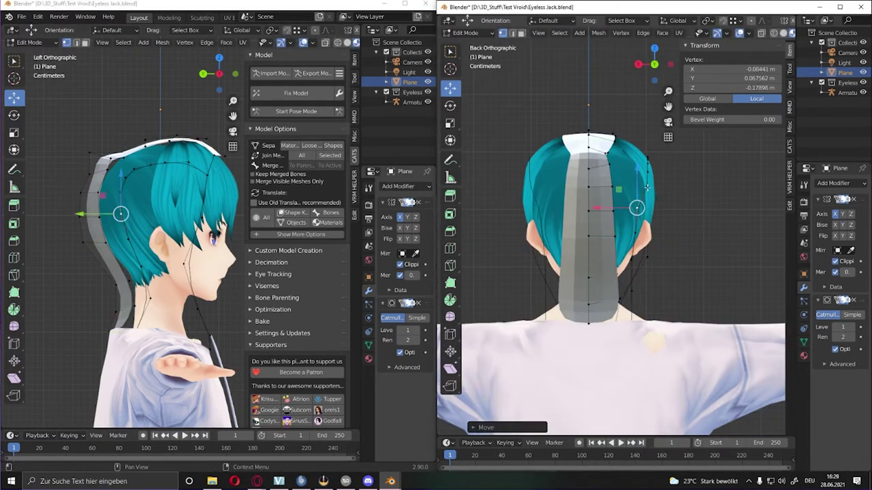
Select the top hood edge path and bridge it with Bridge Edge Loops from the context menu
middle_click_drag(647, 187, 538, 155)
key("alt+a")
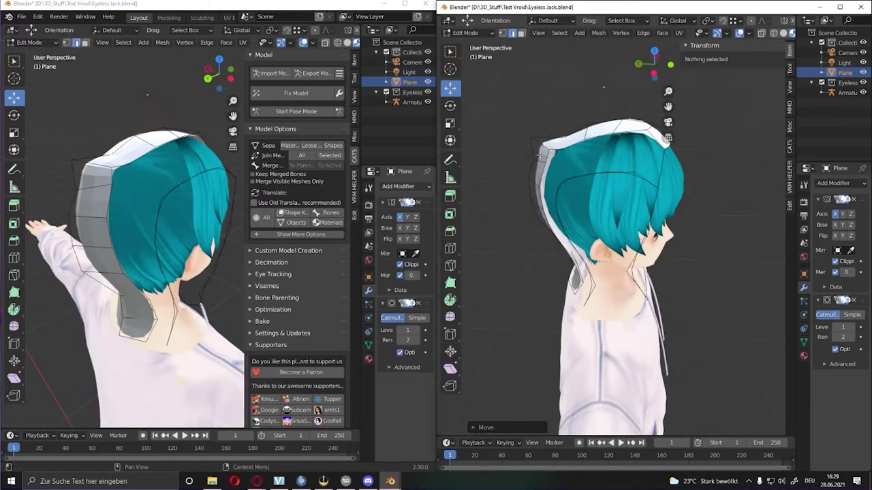
left_click(552, 154)
left_click(641, 167, "ctrl")
scroll(566, 175, "up", 2)
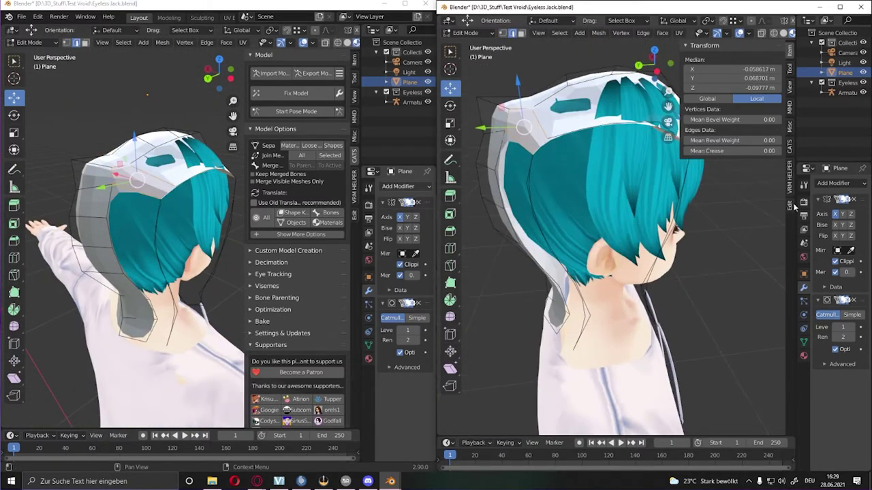
key("alt+a")
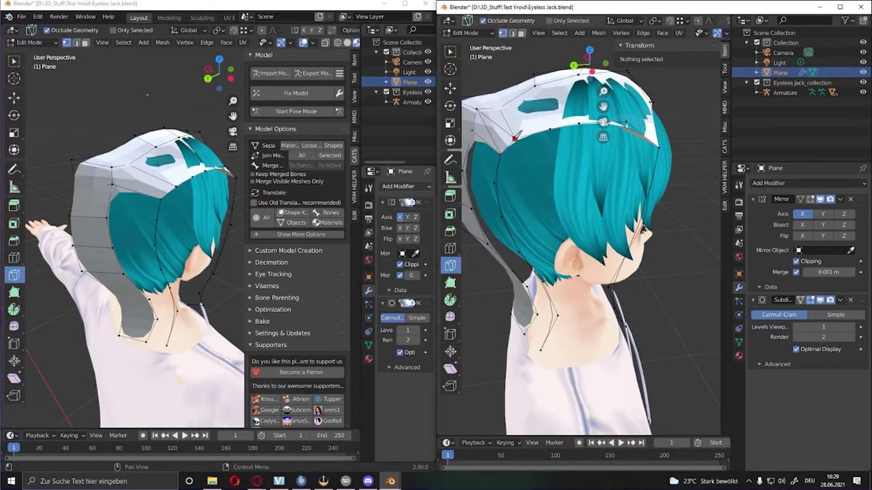
left_click(516, 136)
middle_click_drag(518, 136, 477, 143)
left_click(15, 99)
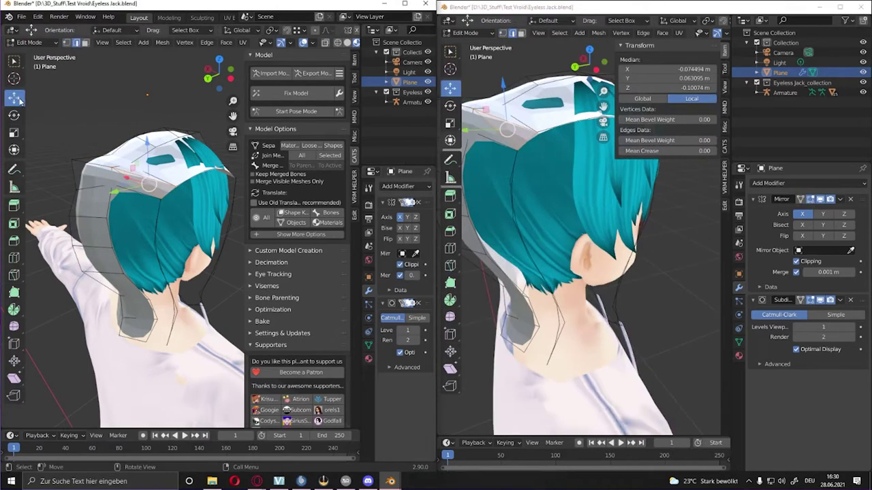
right_click(477, 232)
left_click(511, 141)
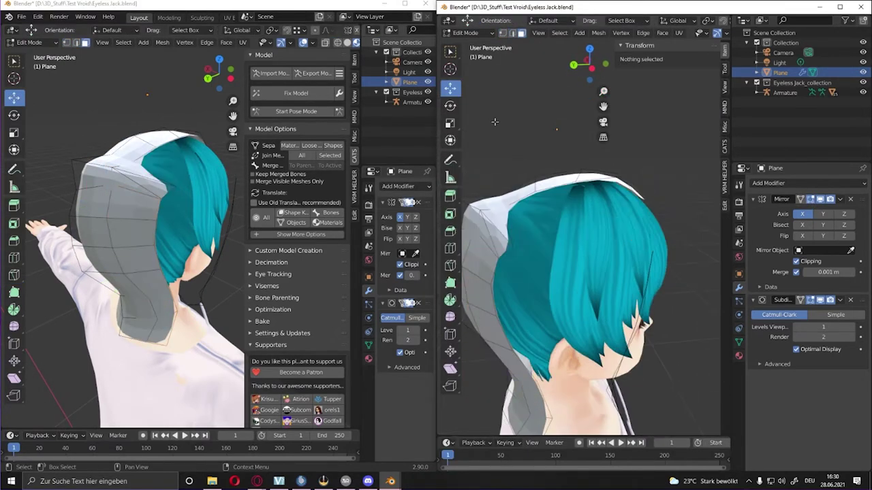
key("ctrl+z")
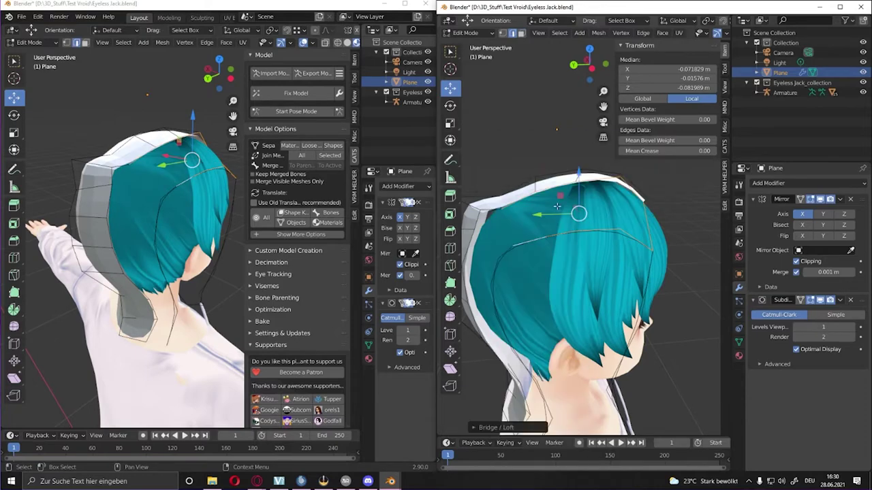
Bridge another hood edge through the context menu so faces cover the head's side
left_click(558, 205)
middle_click_drag(557, 206, 553, 263)
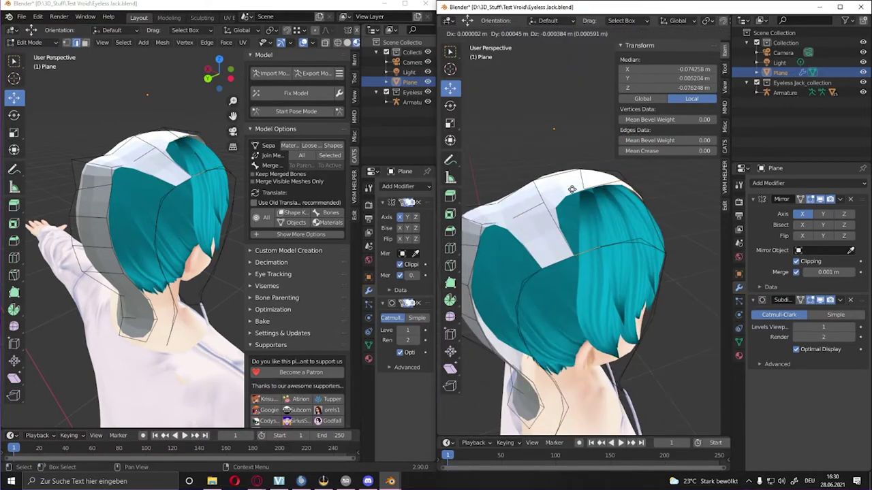
left_click(573, 189)
middle_click_drag(572, 189, 517, 204)
left_click(493, 218)
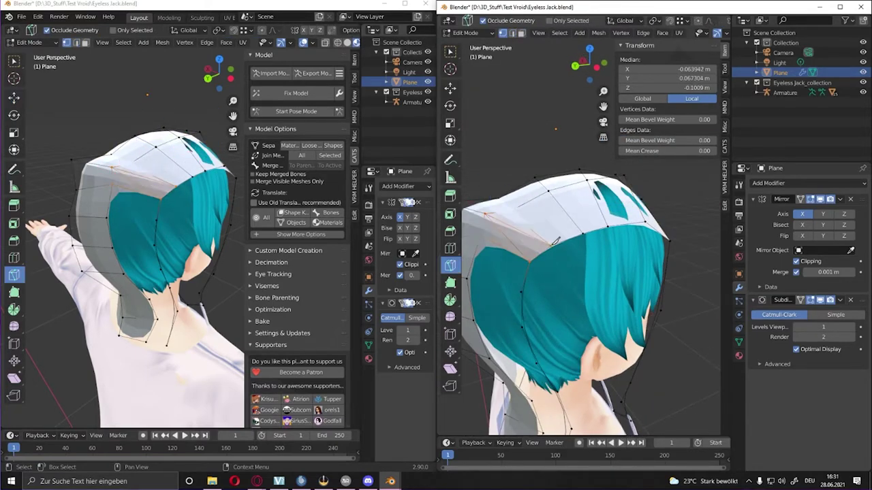
right_click(473, 253)
left_click(481, 253)
Box-select the hood's front edge vertices and move them into place from the side view
key("KP_1")
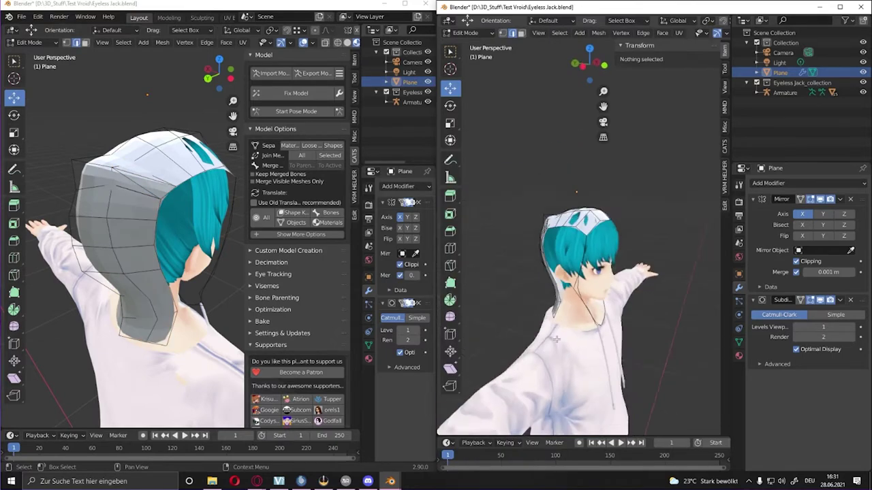
scroll(593, 273, "up", 3)
left_click(563, 199)
middle_click_drag(619, 233, 545, 204)
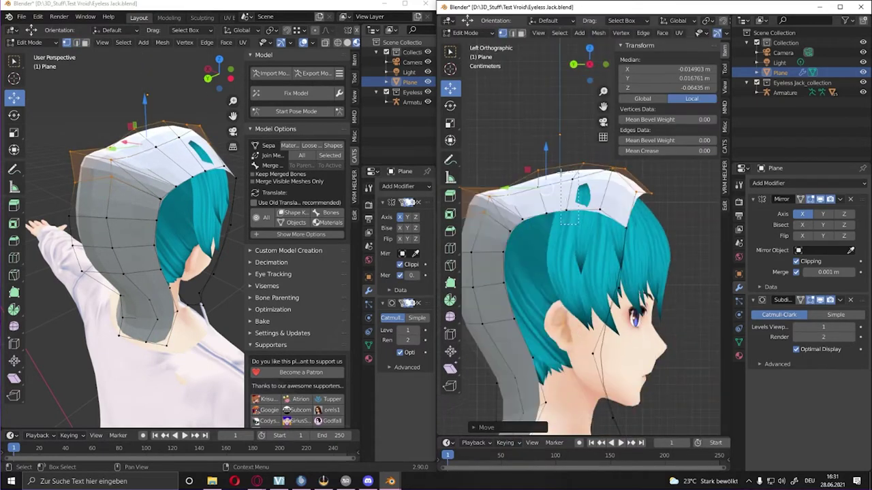
key("ctrl+KP_3")
left_click_drag(553, 231, 536, 185)
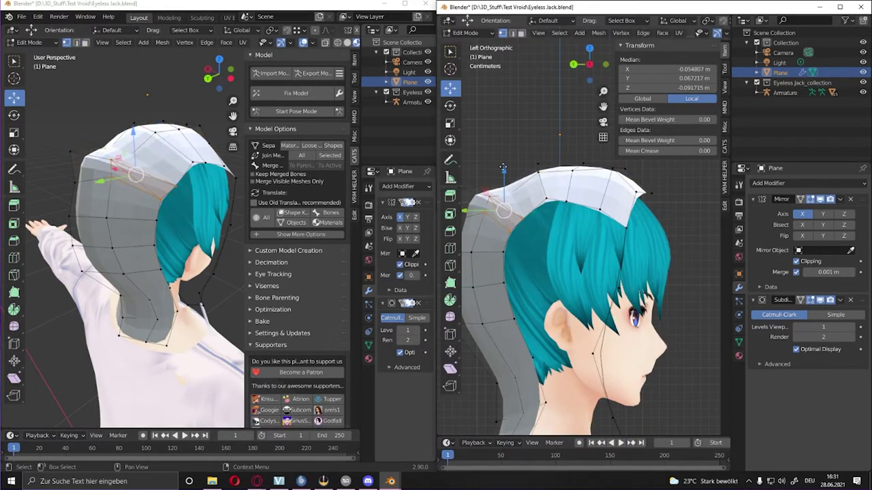
Reposition individual hood vertices so the front edge arches over the crown
scroll(503, 168, "up", 2)
left_click(476, 162)
key("g")
left_click(485, 227)
key("KP_1")
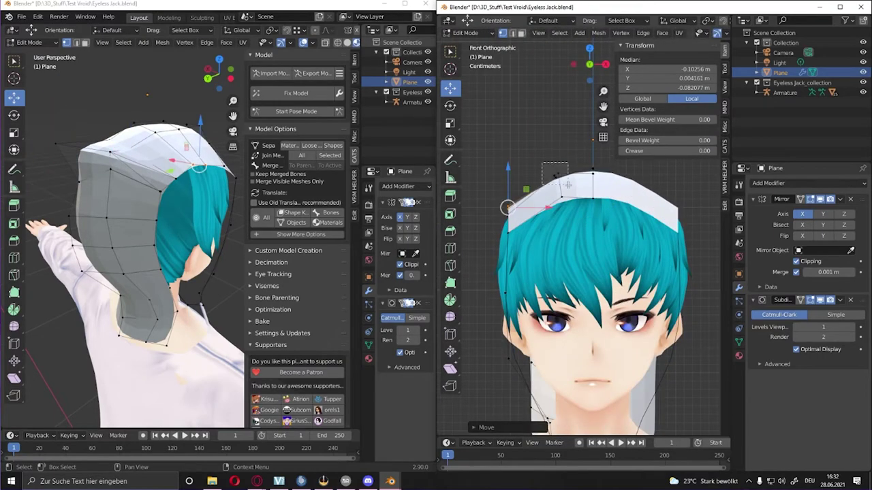
middle_click_drag(568, 186, 517, 187)
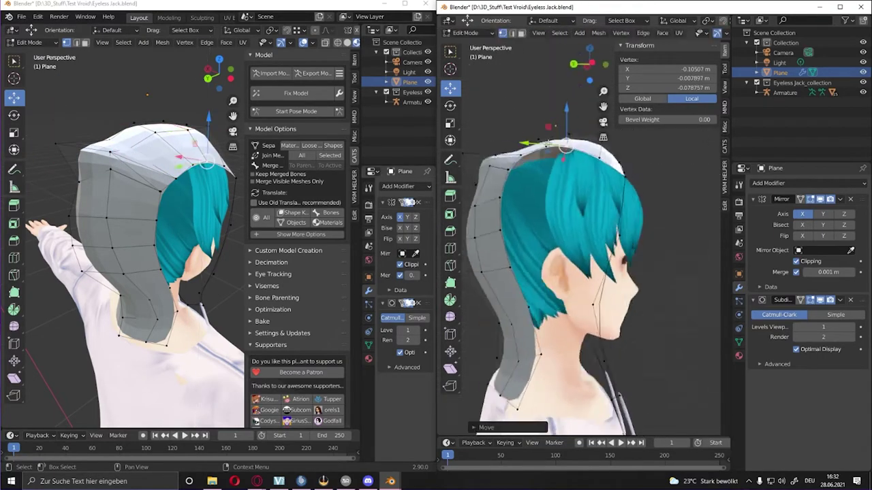
key("ctrl+KP_3")
key("g")
middle_click_drag(184, 218, 233, 184, "alt")
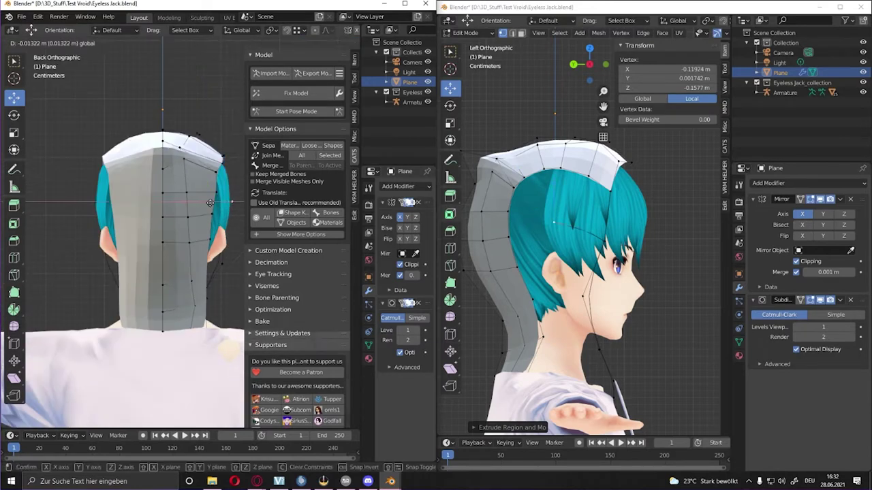
Extrude a new hood vertex, check the shirt's shoulder vertices, then resume editing the hood Plane
key("e")
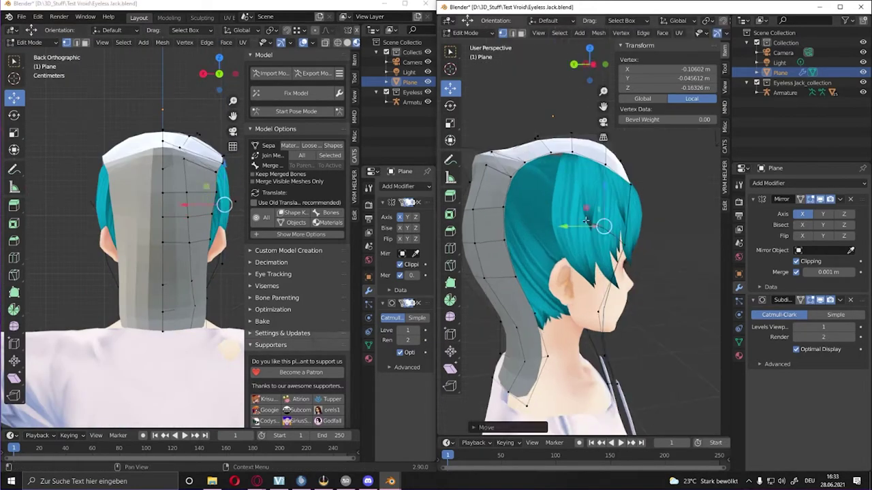
left_click(537, 226)
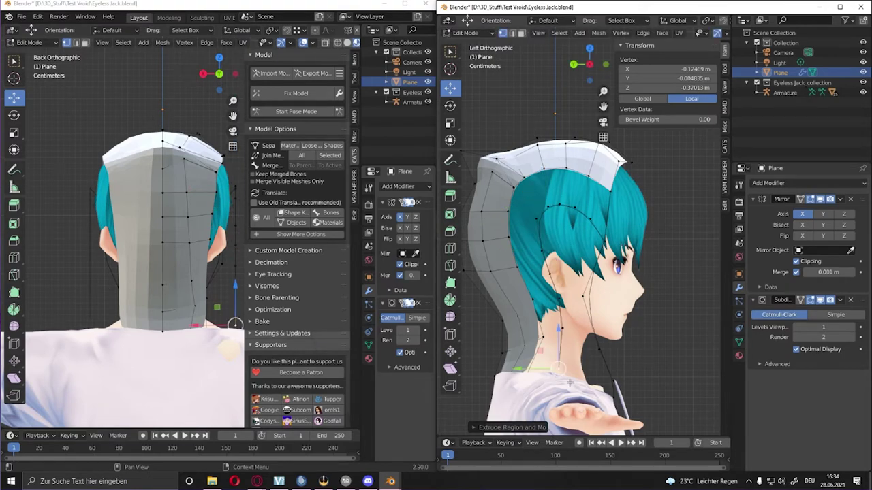
mouse_move(228, 349)
middle_mouse_down("shift")
mouse_move(228, 273)
mouse_move(170, 287)
mouse_move(183, 329)
mouse_move(140, 238)
mouse_move(121, 250)
mouse_move(170, 204)
middle_mouse_up("shift")
key("Tab")
left_click(183, 293)
key("Tab")
left_click(139, 235)
key("Tab")
left_click(170, 102)
key("Tab")
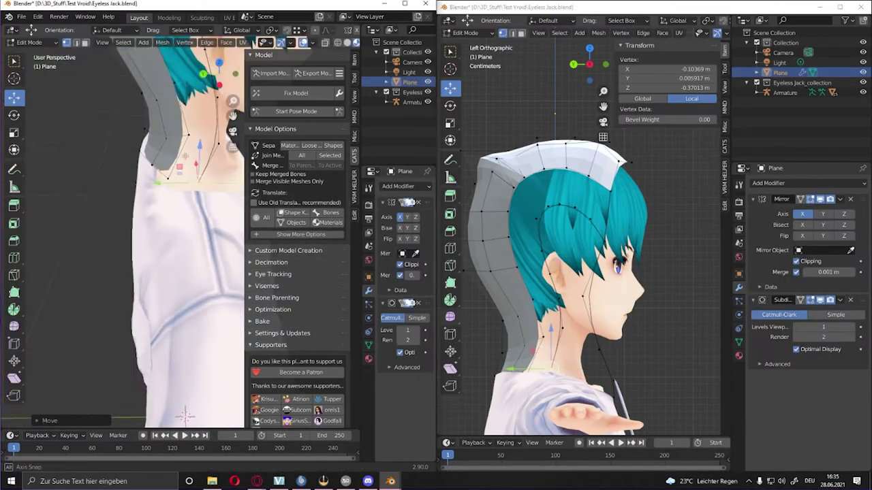
Move the back hood vertices outward so the hood fits around the head in both views
key("ctrl+KP_1")
left_click(184, 193)
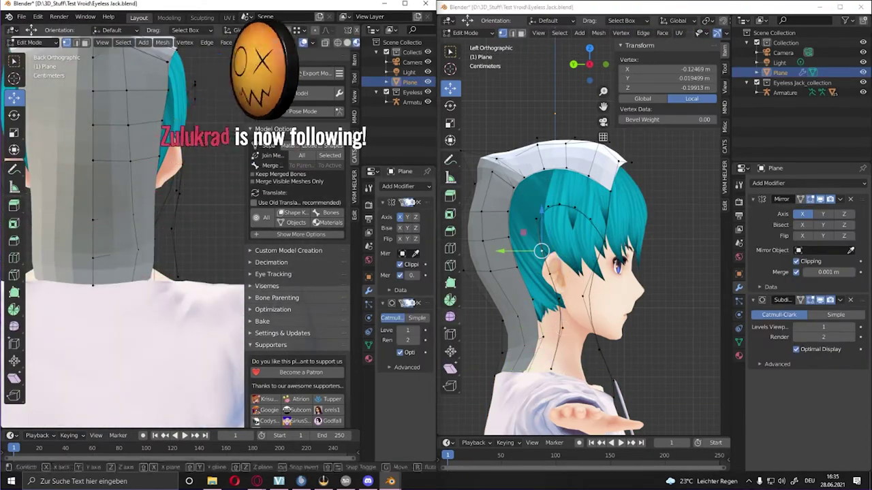
middle_click_drag(177, 275, 224, 238)
left_click_drag(526, 322, 528, 318)
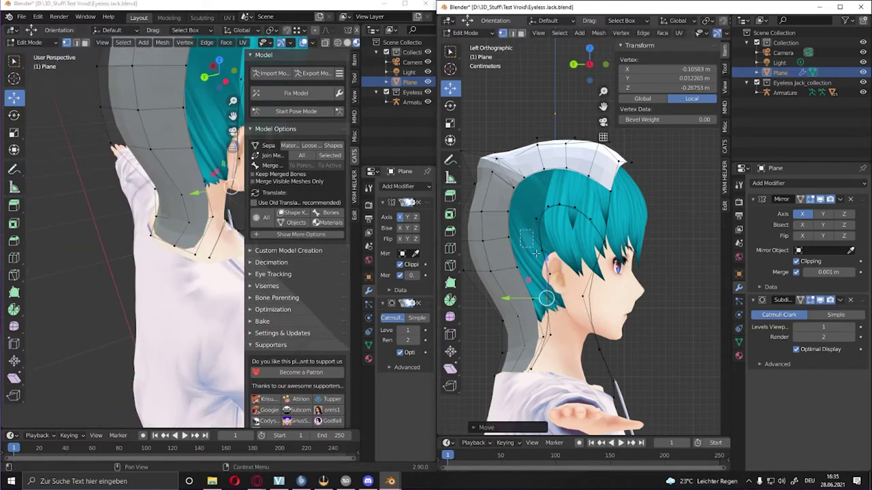
middle_click_drag(532, 193, 480, 57)
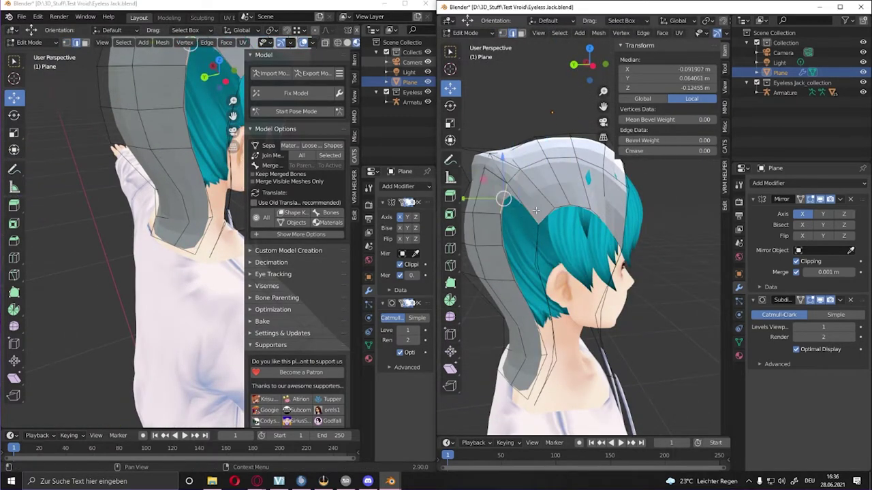
left_click_drag(538, 229, 541, 230)
middle_click_drag(541, 230, 547, 230)
left_click_drag(557, 252, 554, 253)
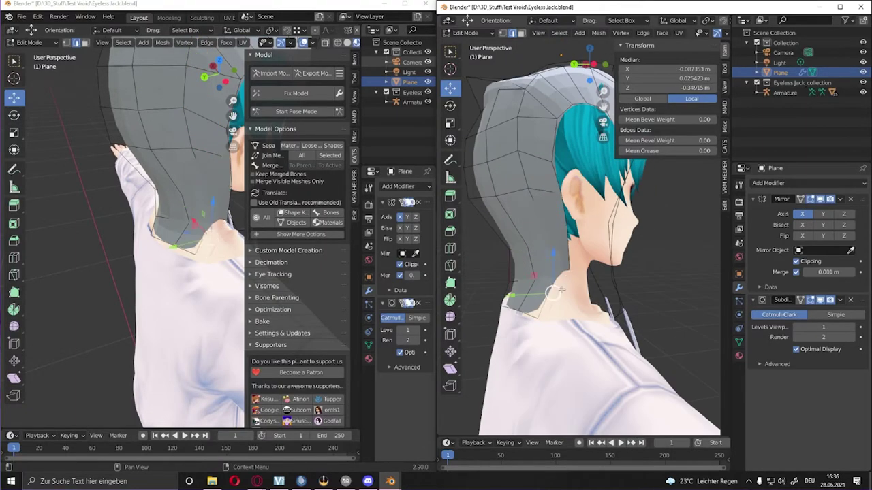
mouse_move(553, 253)
middle_mouse_down()
mouse_move(526, 257)
mouse_move(518, 225)
mouse_move(549, 164)
middle_mouse_up()
Reshape the top of the hood with a proportional move of its crown vertex
scroll(545, 204, "up", 3)
left_click(549, 156)
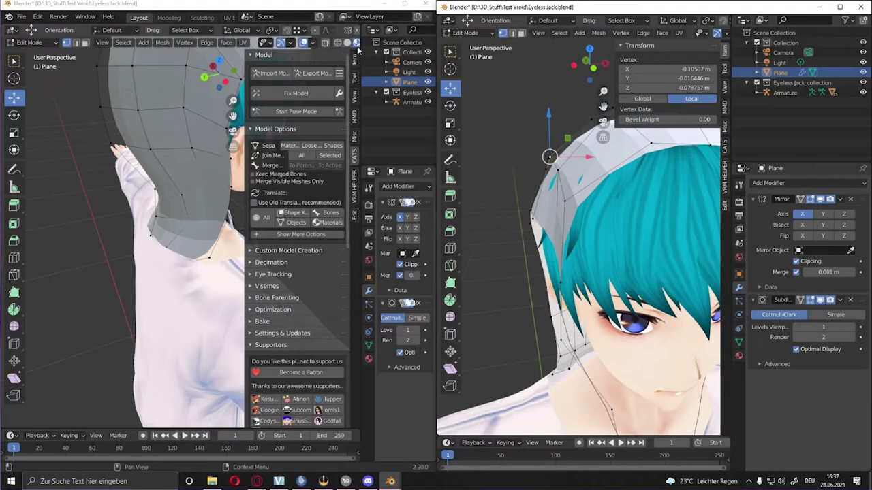
left_click_drag(436, 68, 387, 71)
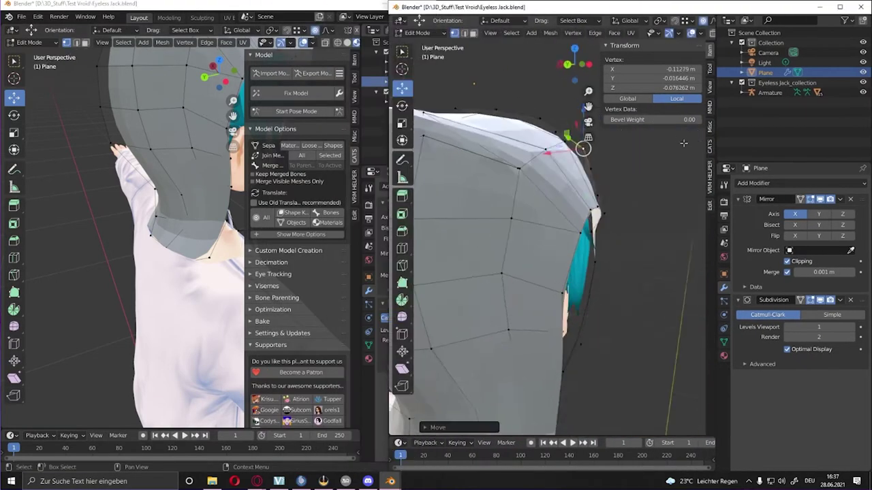
left_click(565, 230)
scroll(565, 231, "down", 3)
middle_click_drag(565, 230, 518, 286)
scroll(517, 287, "up", 3)
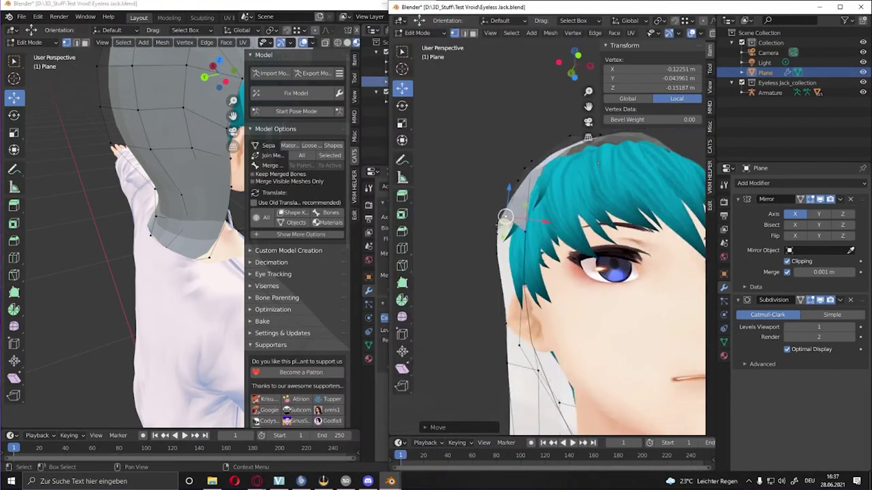
mouse_move(510, 329)
middle_mouse_down()
mouse_move(592, 217)
mouse_move(545, 225)
mouse_move(529, 240)
mouse_move(605, 330)
middle_mouse_up()
Merge the overlapping hood vertices with M and check the hood shape in Object Mode
key("m")
key("Tab")
scroll(533, 228, "down", 3)
key("Tab")
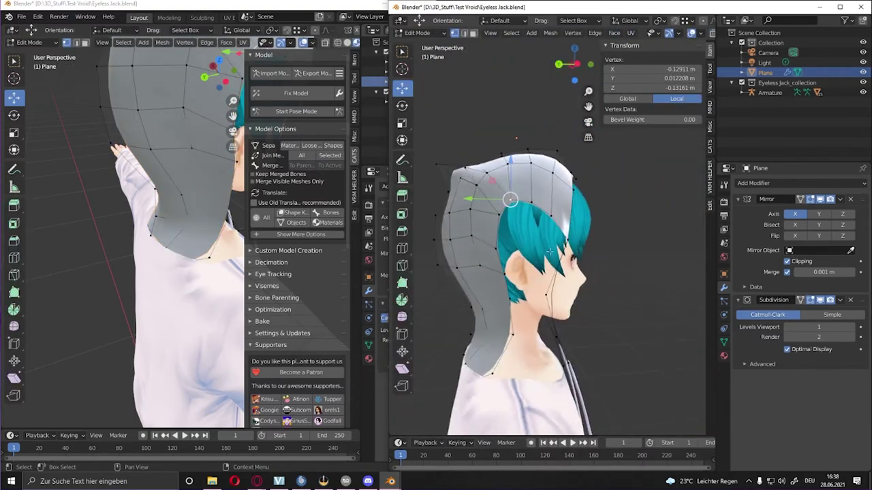
middle_click_drag(527, 368, 518, 286)
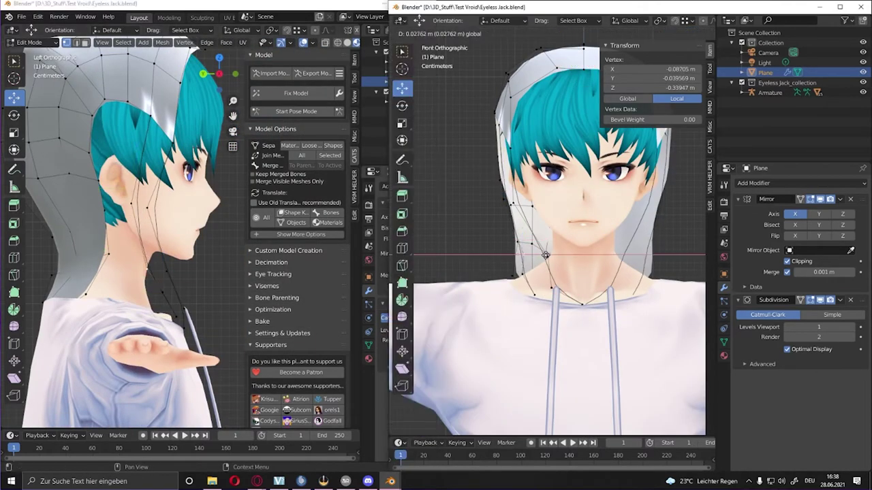
Move hood vertices near the face, top and neck downward toward the shoulders
left_click(385, 162)
middle_click_drag(170, 239, 87, 260)
scroll(87, 259, "up", 3)
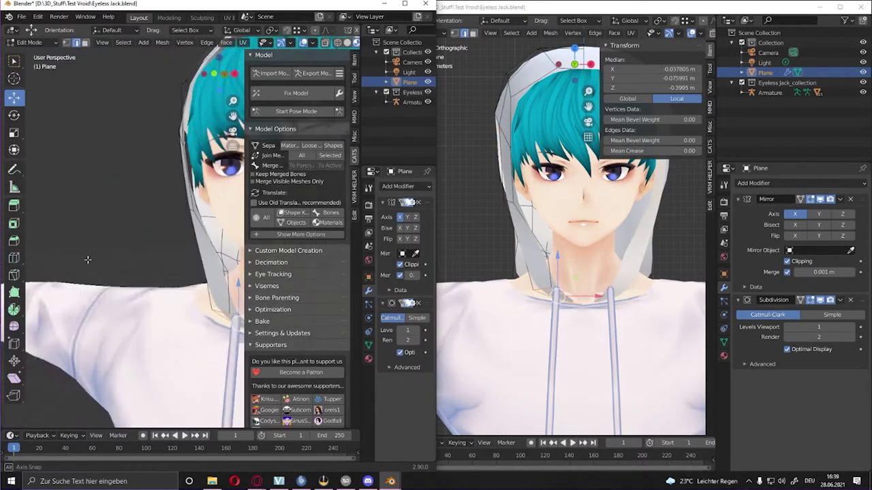
mouse_move(538, 273)
middle_mouse_down()
mouse_move(557, 262)
mouse_move(548, 293)
mouse_move(508, 206)
mouse_move(566, 257)
mouse_move(543, 84)
middle_mouse_up()
left_click(556, 262)
left_click(507, 207, "shift")
left_click(566, 257, "shift")
left_click(544, 83)
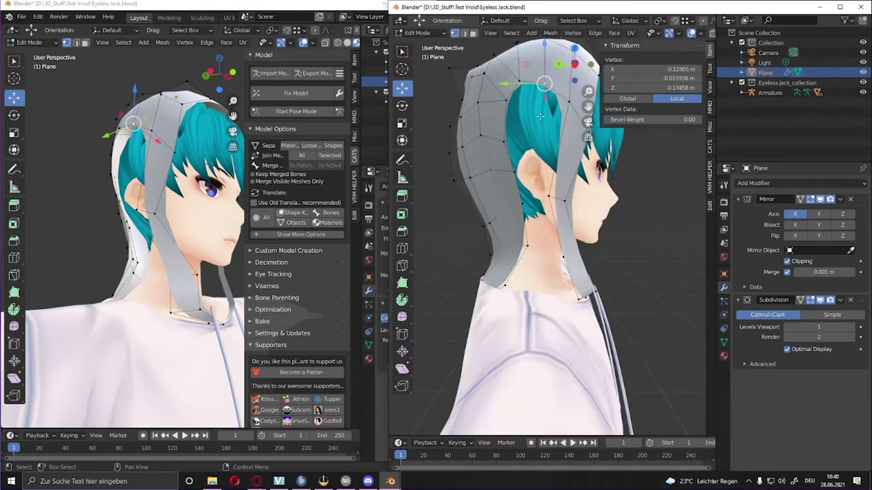
left_click(554, 334)
Pull the hood's neck vertices down onto the hoodie collar, constraining the move to X
key("KP_1")
left_click(486, 242)
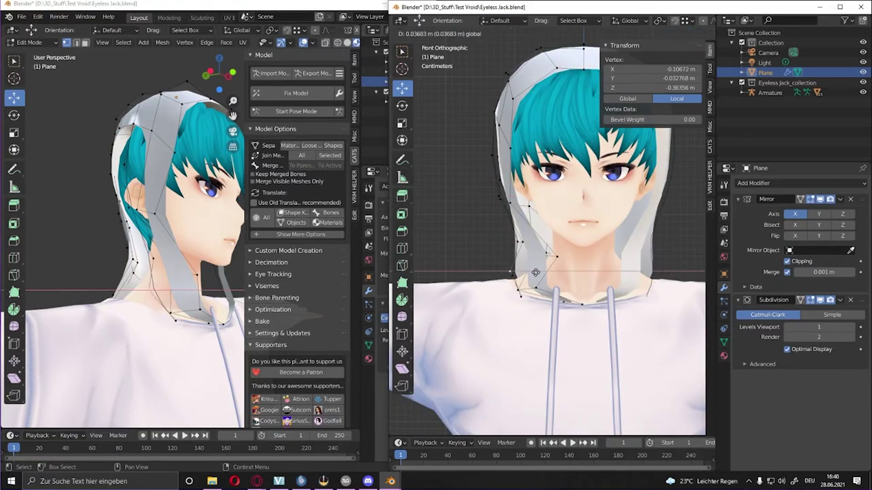
middle_click_drag(450, 329, 518, 320)
key("ctrl+l")
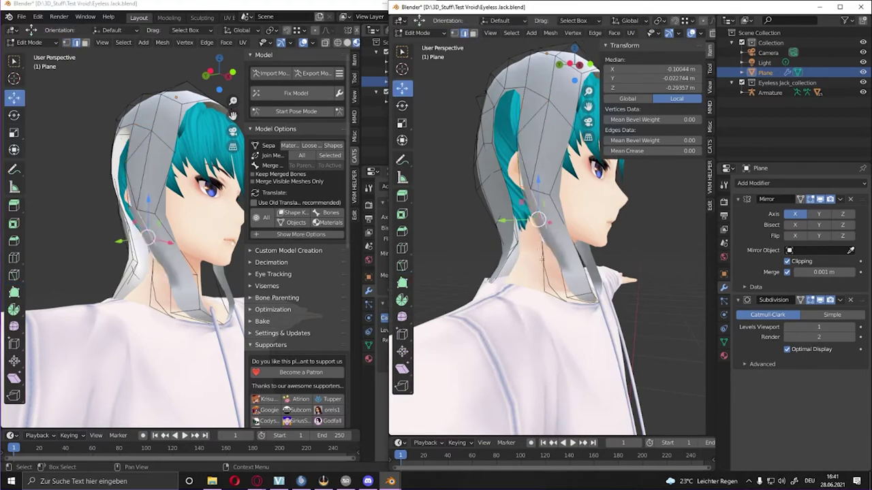
middle_click_drag(541, 259, 545, 269)
left_click_drag(545, 272, 548, 278)
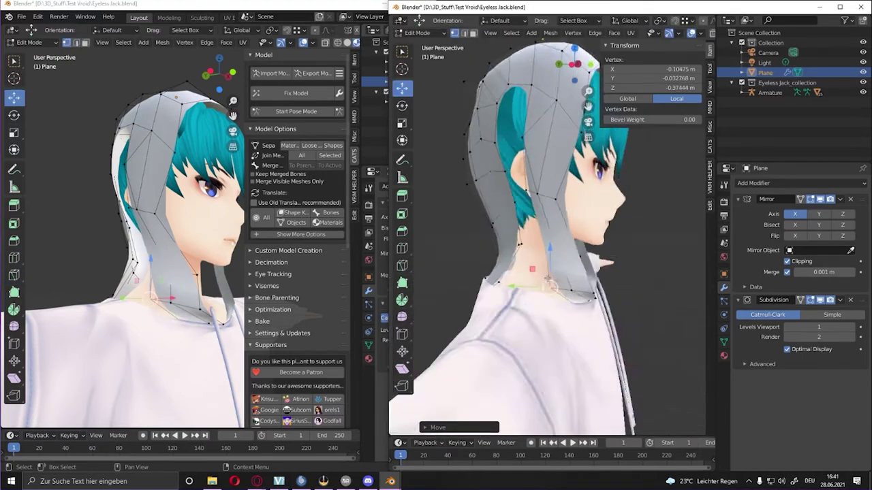
middle_click_drag(524, 142, 542, 214)
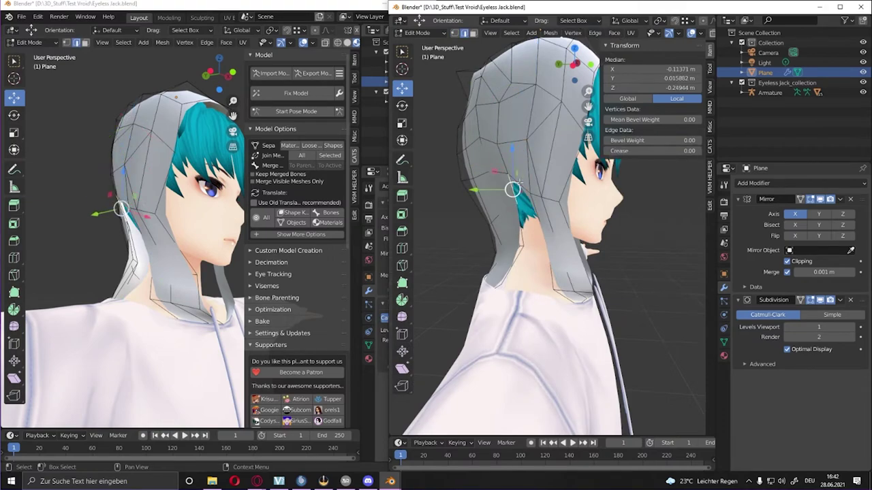
middle_click_drag(560, 291, 477, 272)
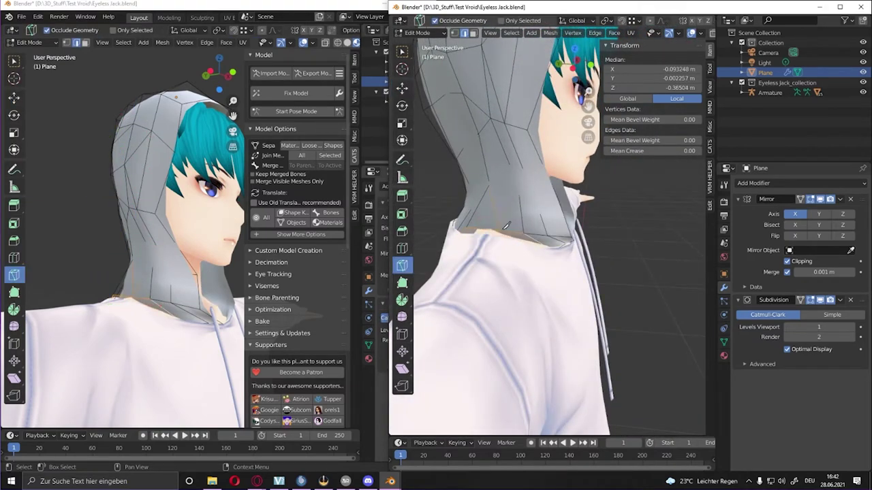
mouse_move(506, 225)
middle_mouse_down()
mouse_move(523, 261)
mouse_move(600, 231)
middle_mouse_up()
scroll(514, 239, "up", 5)
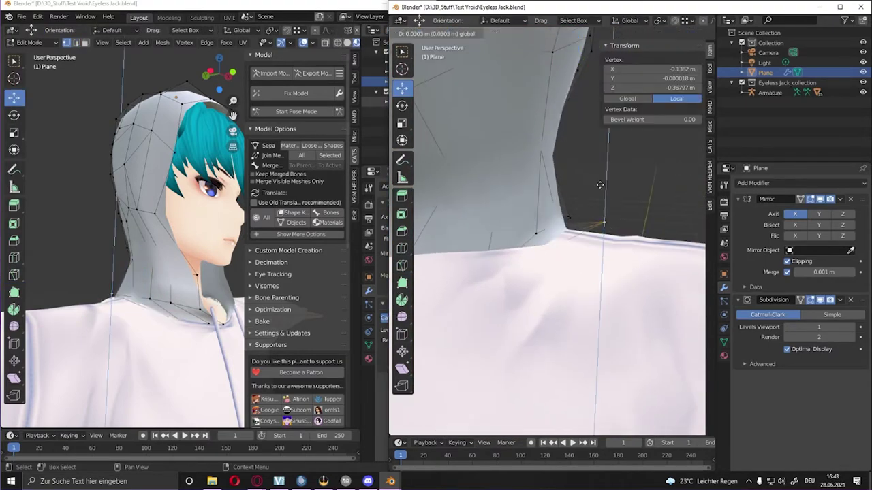
key("x")
middle_click_drag(562, 234, 531, 293)
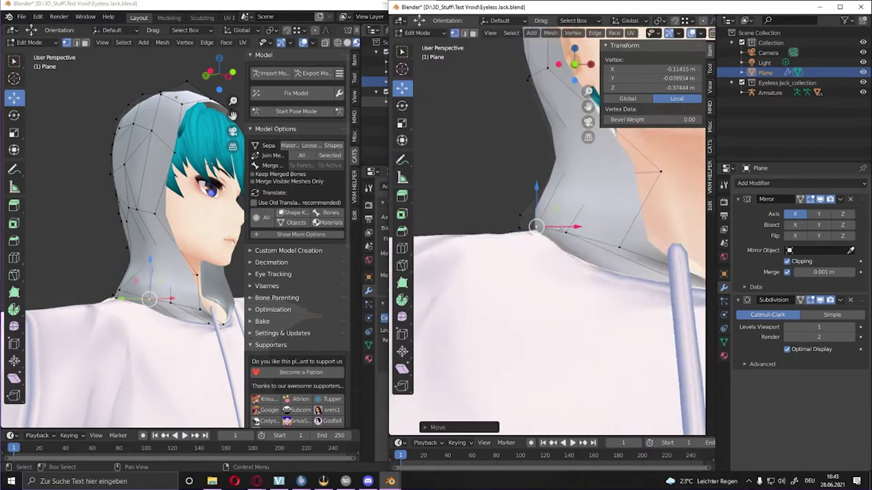
Add a Solidify modifier after Mirror on the hood Plane with 0.01 m thickness
left_click(527, 306)
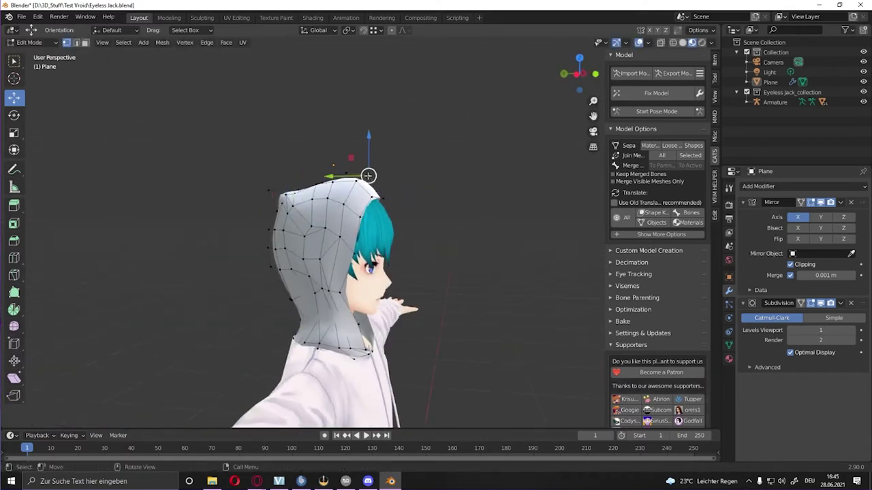
left_click(408, 221)
left_click(443, 218)
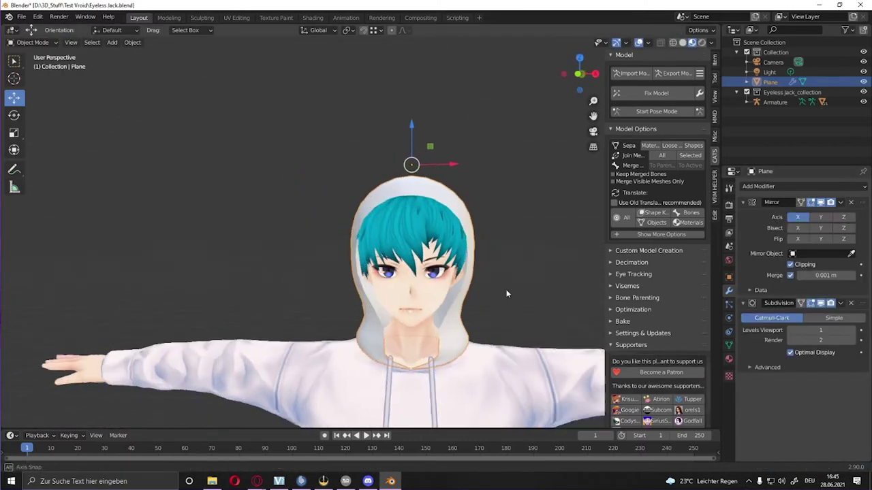
left_click(758, 186)
left_click(664, 339)
mouse_move(821, 331)
left_mouse_down()
mouse_move(804, 331)
mouse_move(845, 327)
left_mouse_up()
Move the hood's collar vertices vertically along Z, checking the fit from front, side and back
middle_click_drag(317, 181, 507, 190)
key("Tab")
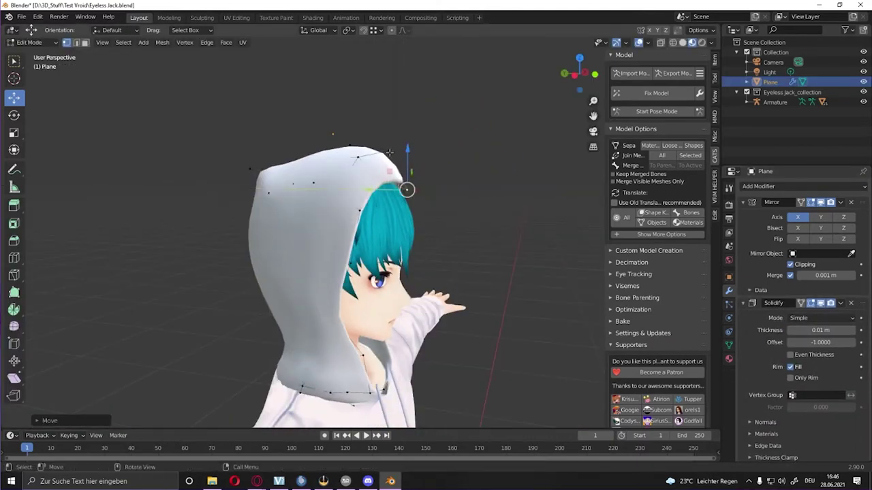
scroll(390, 152, "up", 3)
key("g")
key("z")
left_click(334, 233)
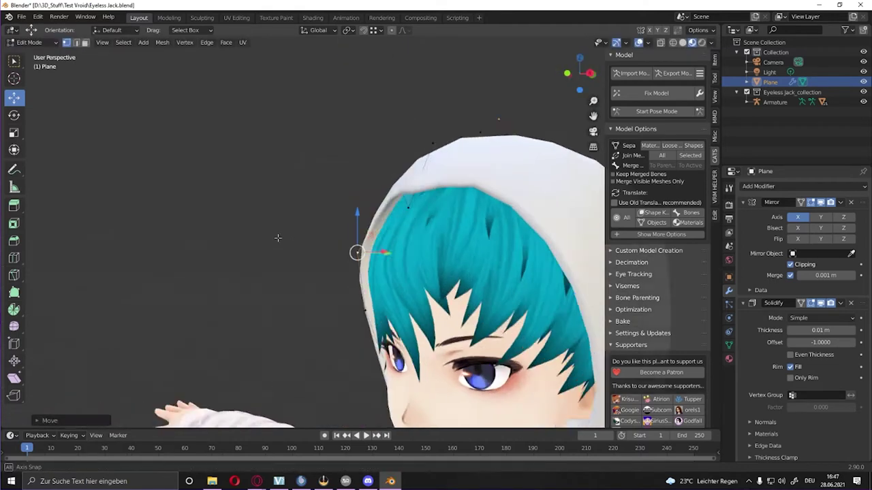
middle_click_drag(333, 233, 474, 186)
key("Tab")
scroll(475, 186, "down", 4)
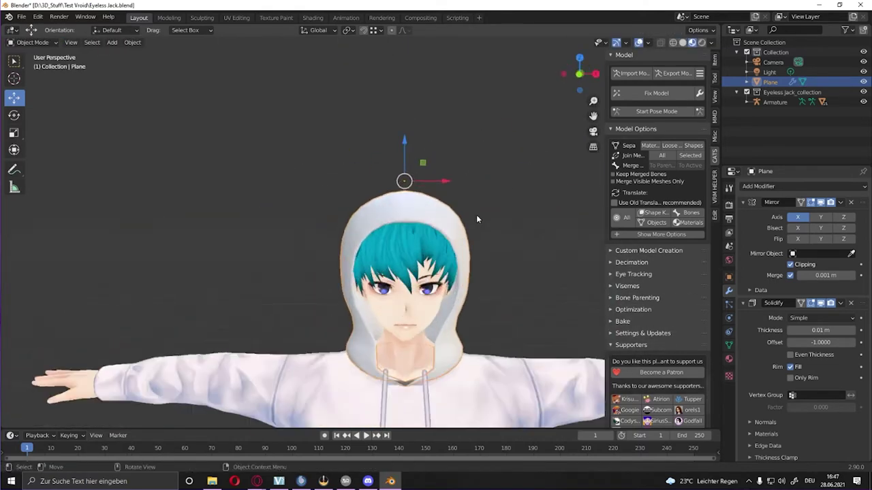
key("Tab")
scroll(477, 215, "up", 2)
middle_click_drag(420, 160, 611, 71)
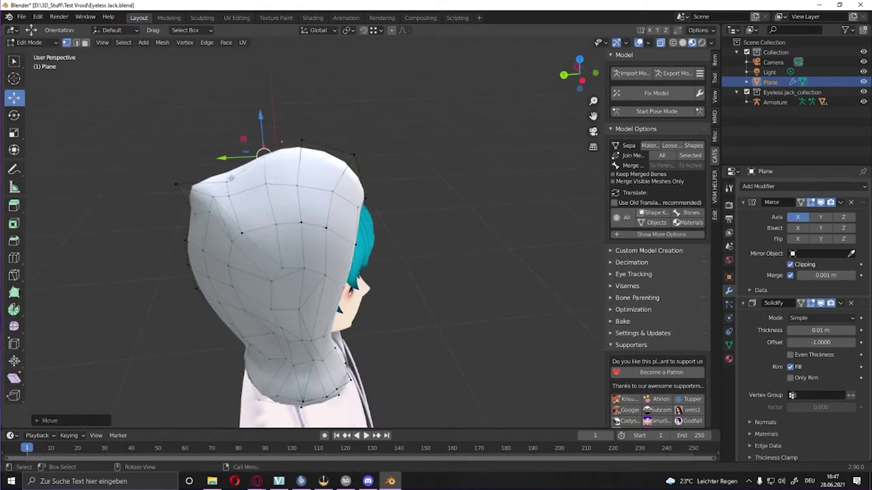
mouse_move(231, 178)
middle_mouse_down()
mouse_move(343, 318)
mouse_move(403, 347)
middle_mouse_up()
scroll(343, 319, "down", 3)
scroll(342, 318, "up", 3)
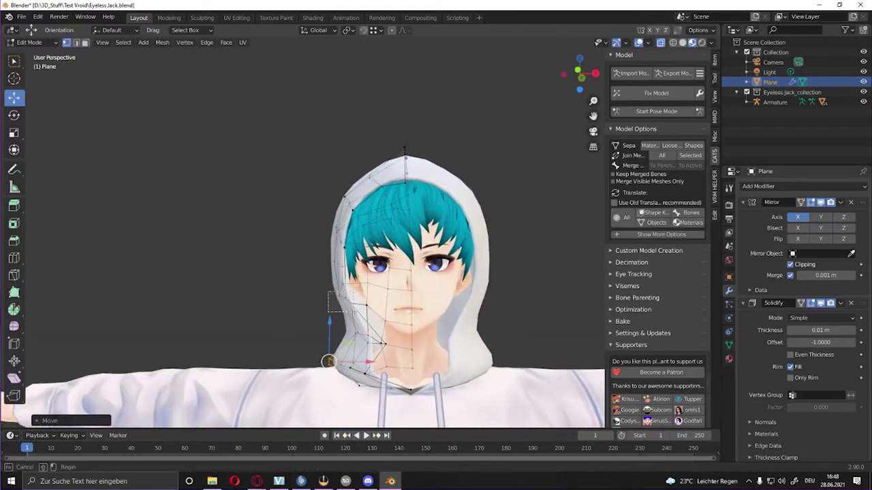
left_click(339, 265)
mouse_move(339, 265)
middle_mouse_down()
mouse_move(524, 247)
mouse_move(366, 280)
mouse_move(309, 346)
mouse_move(239, 343)
mouse_move(299, 351)
mouse_move(265, 282)
middle_mouse_up()
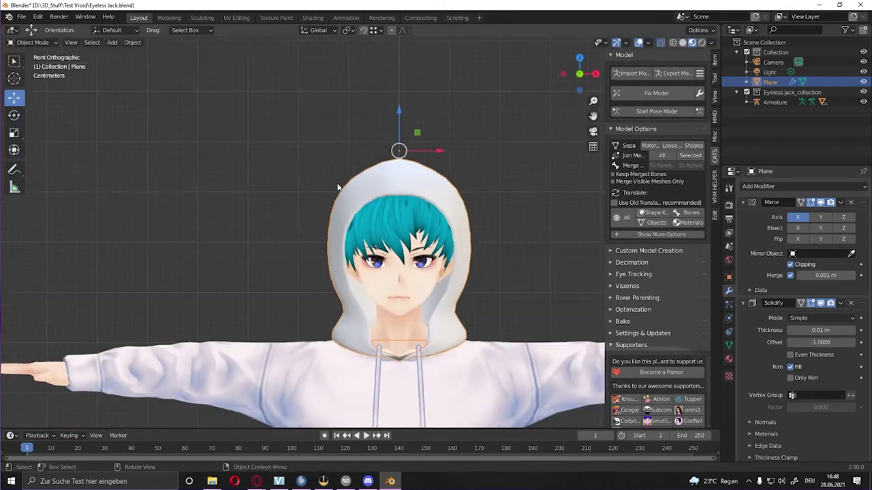
middle_click_drag(278, 149, 407, 37)
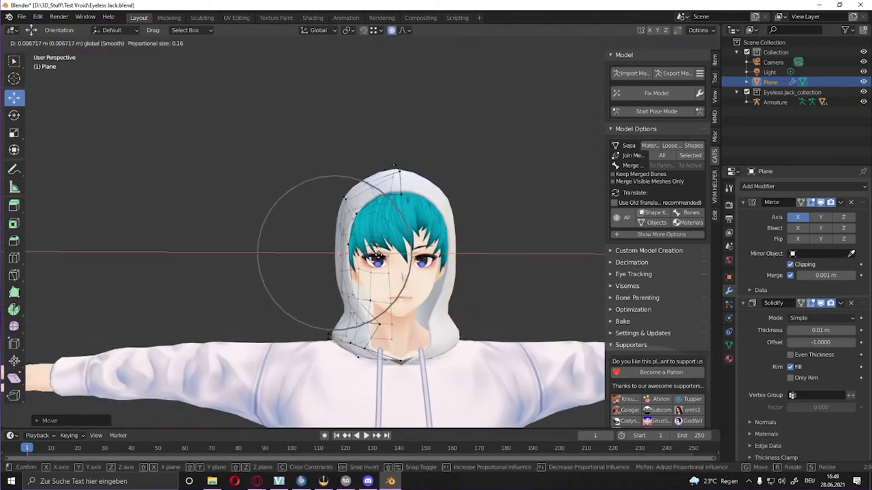
mouse_move(394, 168)
middle_mouse_down()
mouse_move(183, 171)
mouse_move(512, 254)
mouse_move(590, 309)
middle_mouse_up()
key("Tab")
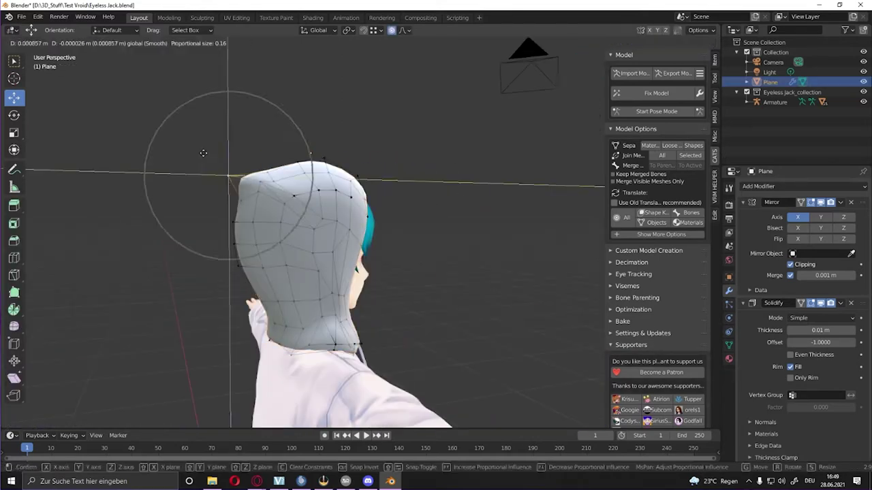
Shift the hood vertices along Y and refine the collar vertices so they wrap the neck
key("g")
key("y")
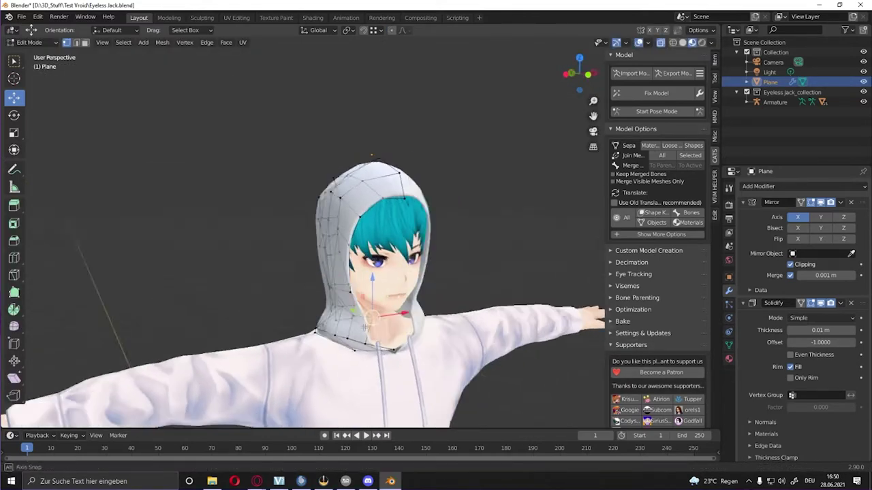
key("Return")
key("Tab")
mouse_move(282, 271)
middle_mouse_down()
mouse_move(448, 283)
mouse_move(409, 307)
mouse_move(382, 340)
middle_mouse_up()
scroll(368, 341, "up", 5)
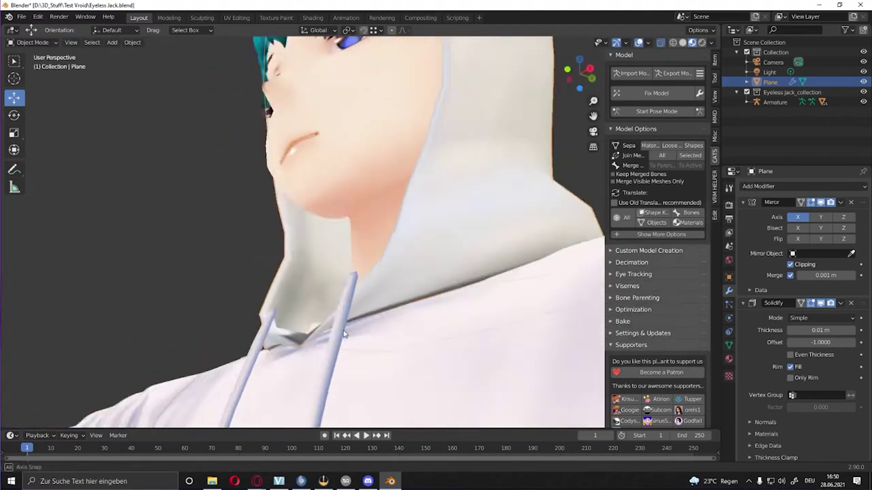
key("Tab")
left_click(286, 320)
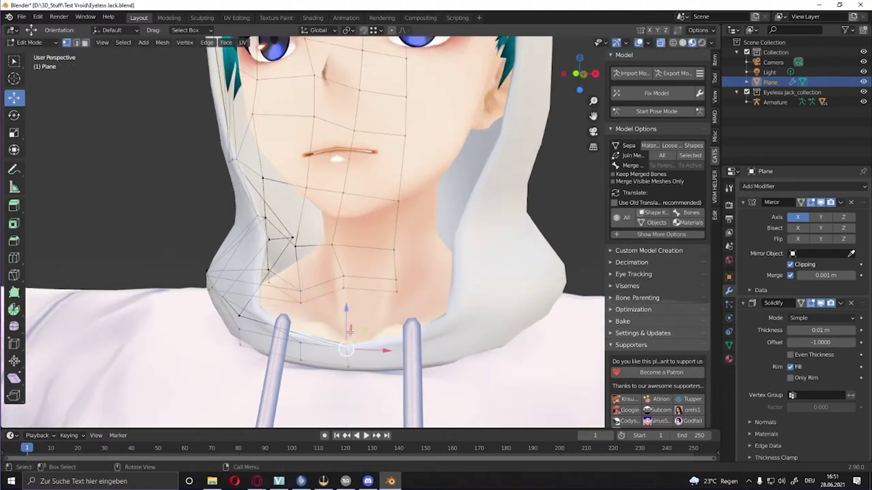
mouse_move(286, 320)
middle_mouse_down()
mouse_move(465, 301)
mouse_move(375, 348)
middle_mouse_up()
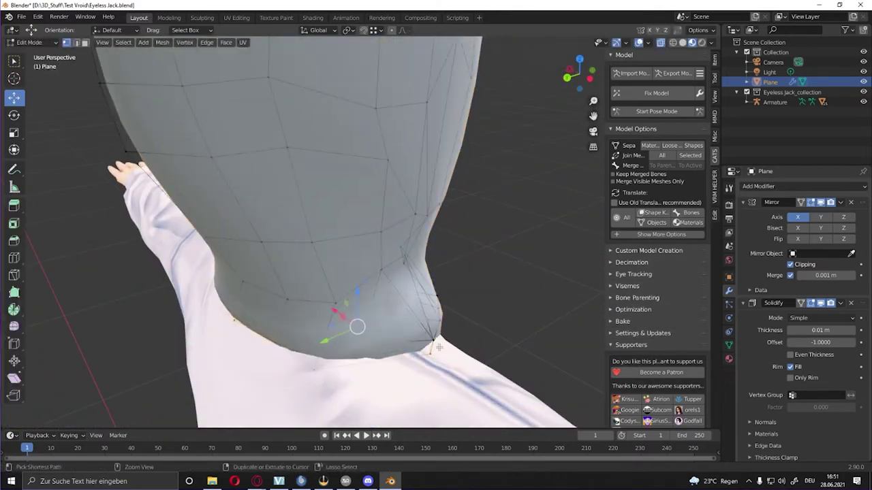
mouse_move(439, 347)
middle_mouse_down()
mouse_move(256, 361)
mouse_move(279, 265)
mouse_move(390, 369)
mouse_move(368, 372)
mouse_move(359, 318)
mouse_move(791, 226)
middle_mouse_up()
left_click(368, 371)
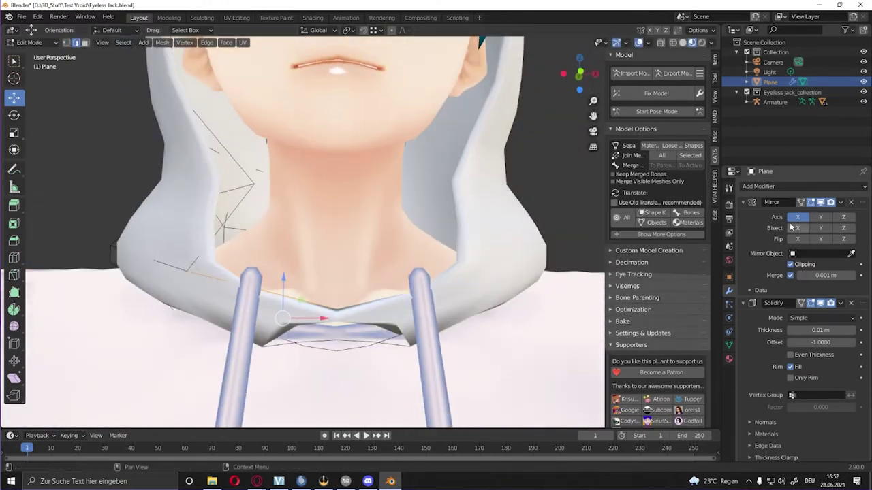
scroll(831, 304, "down", 2)
middle_click_drag(381, 320, 313, 309)
left_click(314, 309)
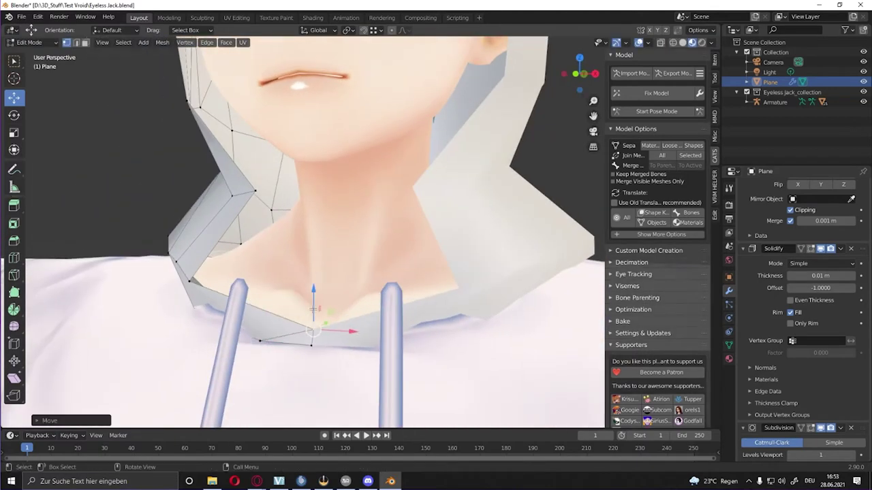
scroll(812, 252, "down", 1)
scroll(409, 239, "down", 3)
middle_click_drag(409, 238, 453, 253)
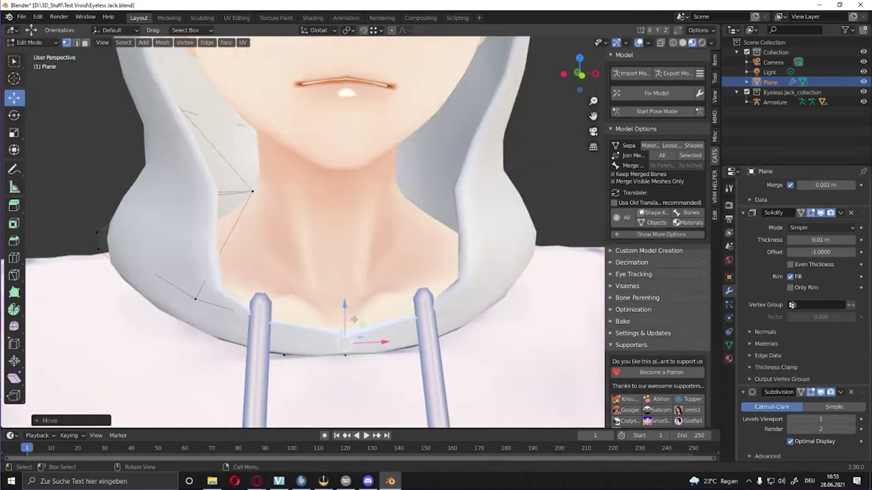
scroll(454, 252, "down", 3)
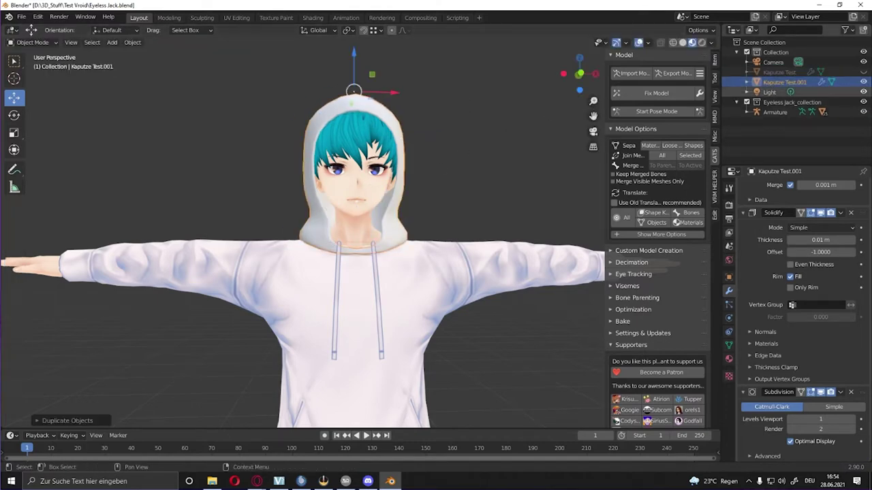
Apply the Solidify and Subdivision modifiers to the hood copy
middle_click_drag(259, 198, 381, 197)
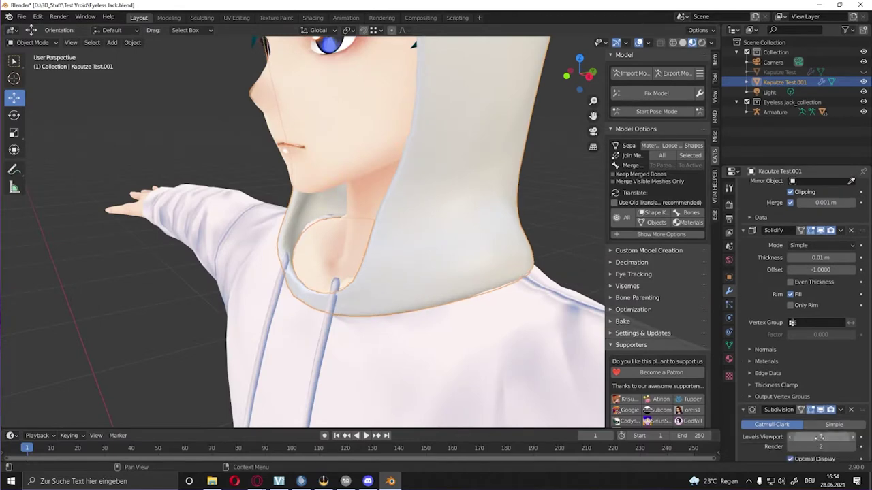
key("ctrl+a")
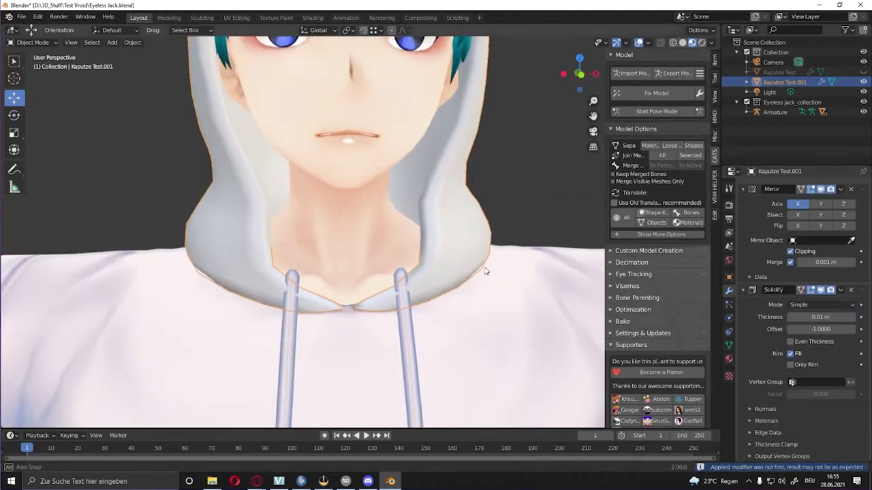
left_click(797, 407)
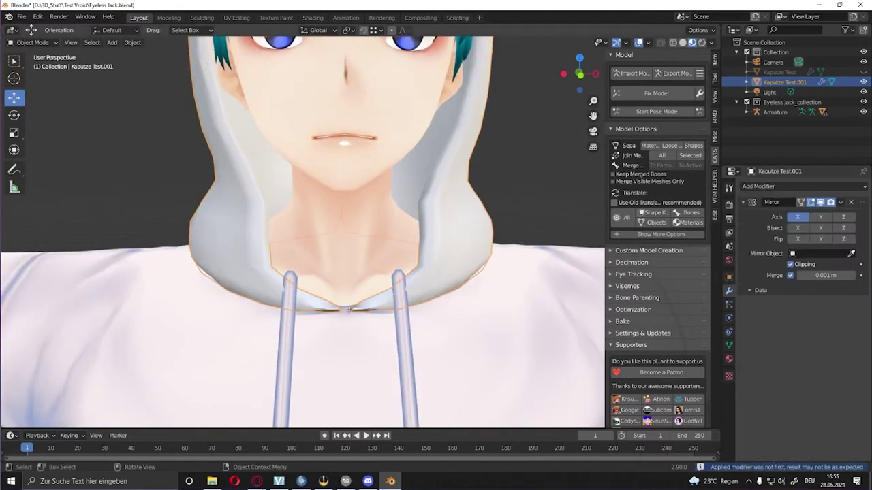
Dissolve the collar-strip edges where the hood meets the hoodie and nudge collar vertices along Z
key("Tab")
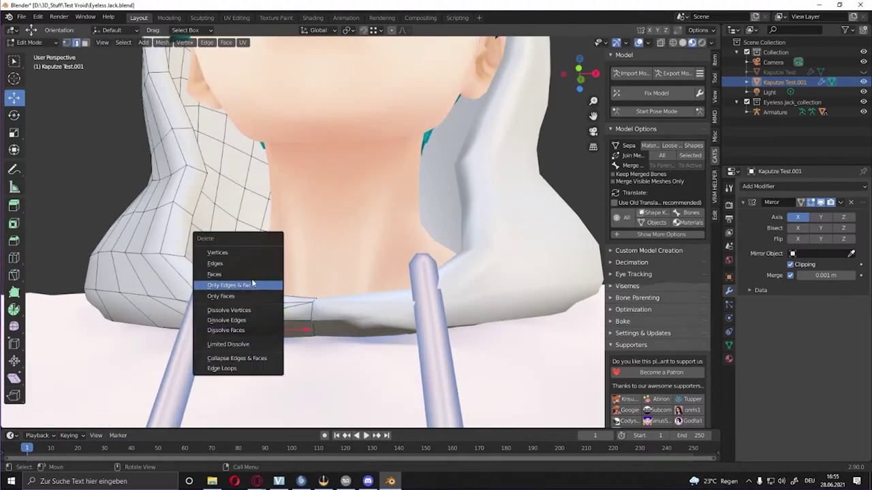
left_click(252, 285)
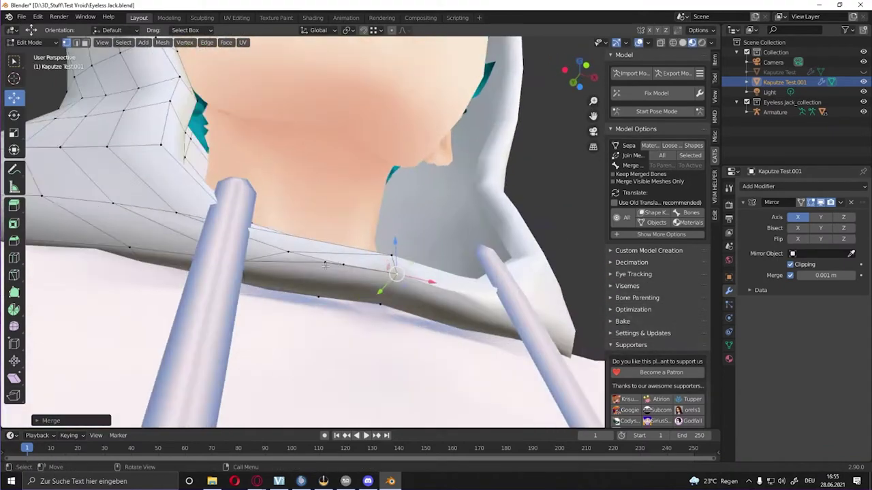
mouse_move(252, 285)
middle_mouse_down()
mouse_move(330, 280)
mouse_move(385, 192)
mouse_move(371, 227)
middle_mouse_up()
scroll(330, 280, "up", 3)
key("g")
key("z")
key("3")
left_click(385, 191, "ctrl")
left_click(383, 208)
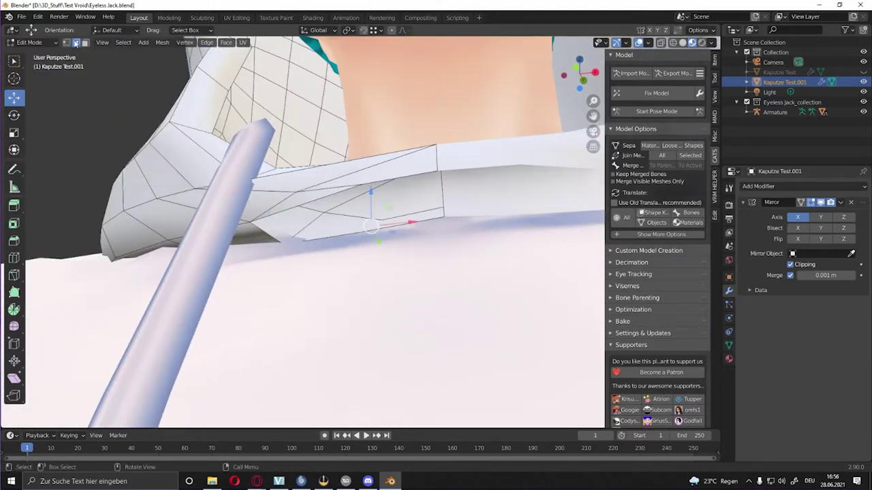
mouse_move(371, 227)
middle_mouse_down()
mouse_move(383, 220)
mouse_move(279, 167)
mouse_move(400, 242)
mouse_move(273, 204)
middle_mouse_up()
key("g")
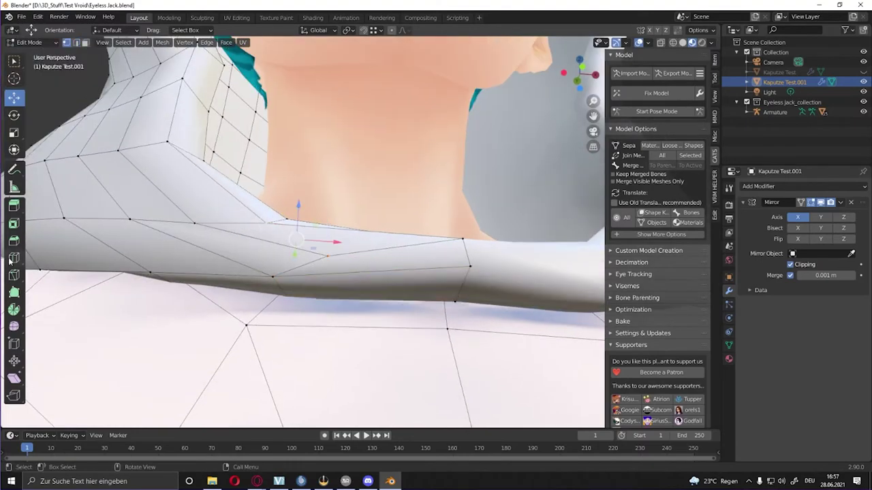
key("Return")
mouse_move(332, 250)
middle_mouse_down()
mouse_move(397, 101)
mouse_move(362, 283)
middle_mouse_up()
Move a hoodie collar vertex along X and merge the selected collar vertices together
middle_click_drag(373, 205, 327, 149)
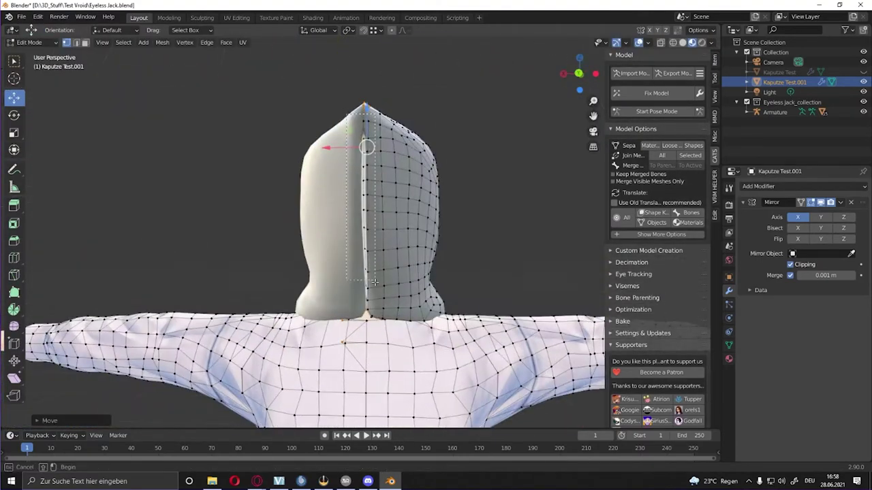
scroll(370, 150, "up", 3)
left_click(386, 363)
key("g")
key("x")
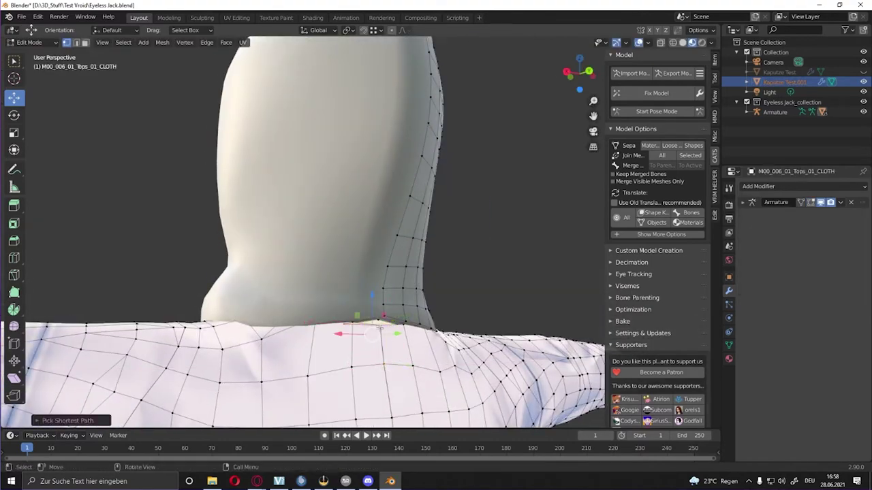
key("m")
left_click(381, 328)
middle_click_drag(380, 328, 372, 294)
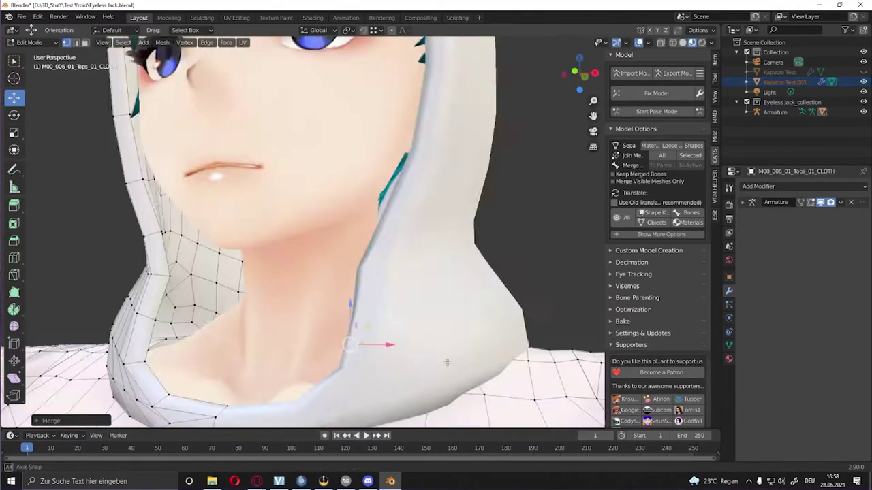
scroll(372, 294, "down", 3)
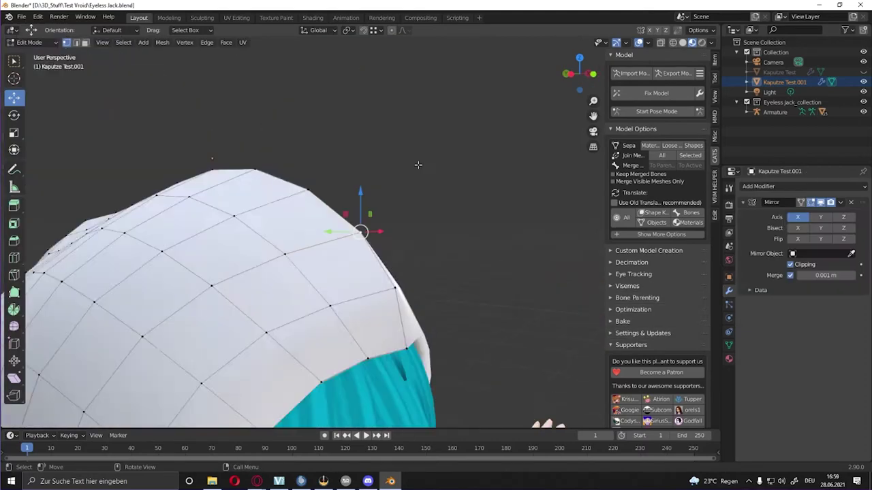
middle_click_drag(374, 189, 406, 216)
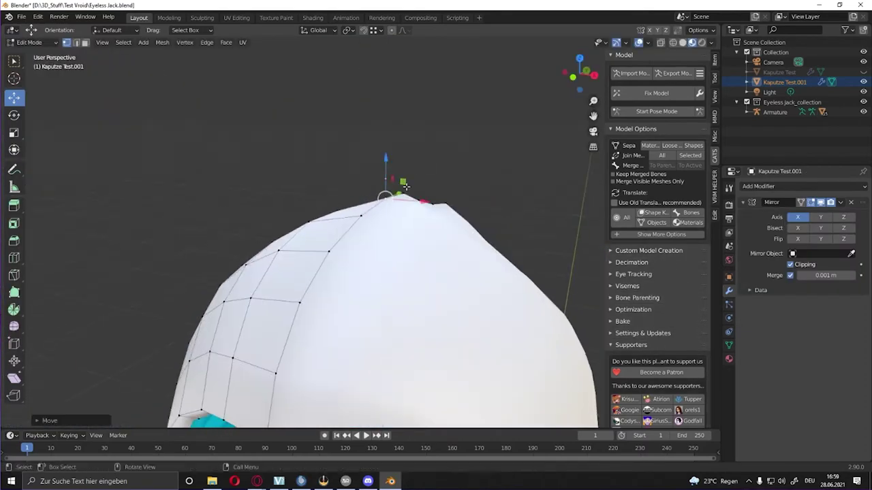
mouse_move(405, 186)
middle_mouse_down()
mouse_move(379, 198)
mouse_move(450, 233)
mouse_move(480, 164)
mouse_move(517, 136)
middle_mouse_up()
In X-ray Edit Mode, select matching collar vertices on the hood copy and the hoodie mesh
key("Tab")
left_click(661, 44)
mouse_move(382, 204)
middle_mouse_down()
mouse_move(436, 225)
mouse_move(409, 238)
mouse_move(444, 200)
mouse_move(423, 232)
mouse_move(417, 267)
mouse_move(406, 271)
mouse_move(399, 232)
mouse_move(353, 265)
middle_mouse_up()
scroll(436, 251, "up", 5)
key("alt+q")
middle_click_drag(345, 242, 376, 238)
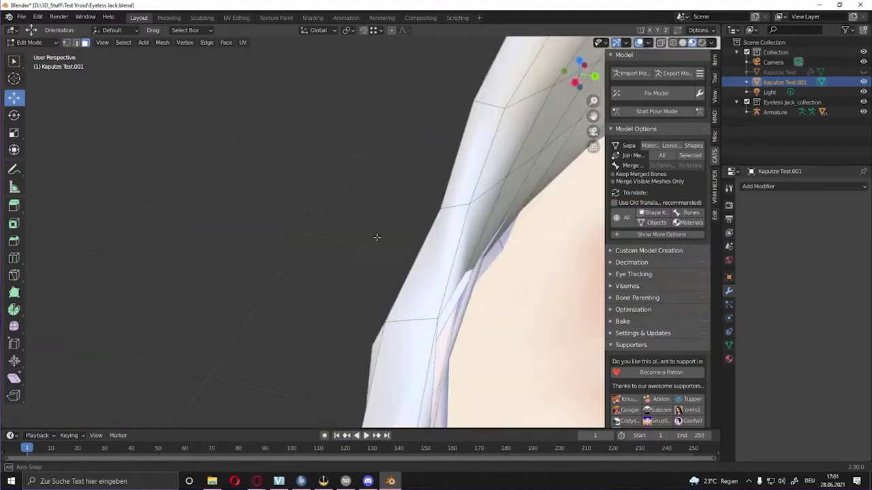
scroll(360, 370, "up", 3)
scroll(412, 298, "up", 4)
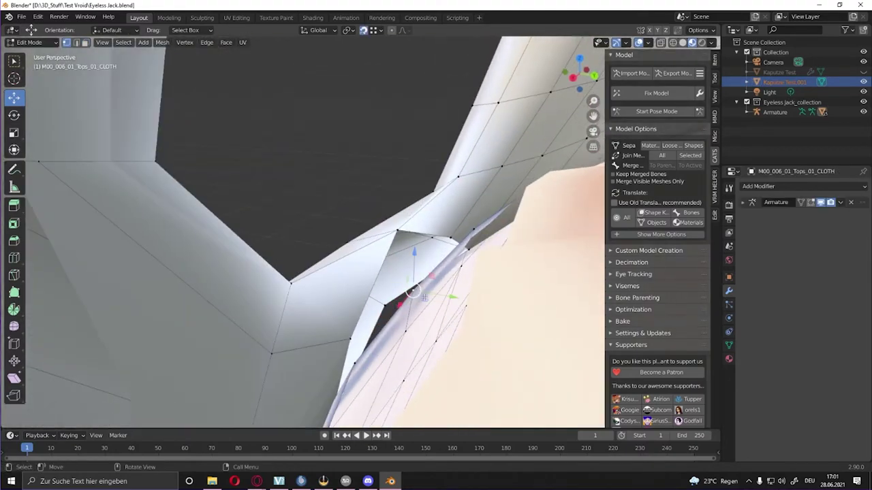
scroll(424, 298, "down", 4)
left_click(410, 238)
mouse_move(515, 171)
middle_mouse_down()
mouse_move(541, 164)
mouse_move(264, 251)
mouse_move(347, 250)
middle_mouse_up()
left_click(540, 164)
key("Tab")
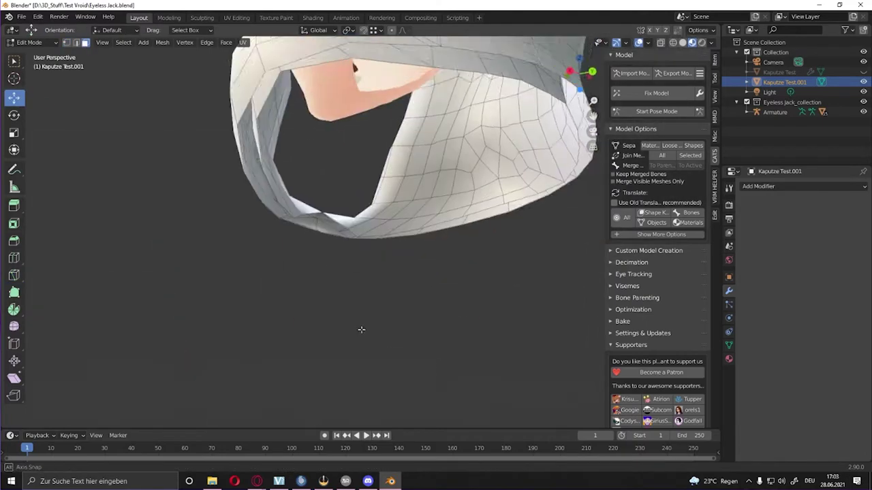
mouse_move(361, 330)
middle_mouse_down()
mouse_move(224, 267)
mouse_move(209, 230)
mouse_move(495, 226)
mouse_move(407, 239)
middle_mouse_up()
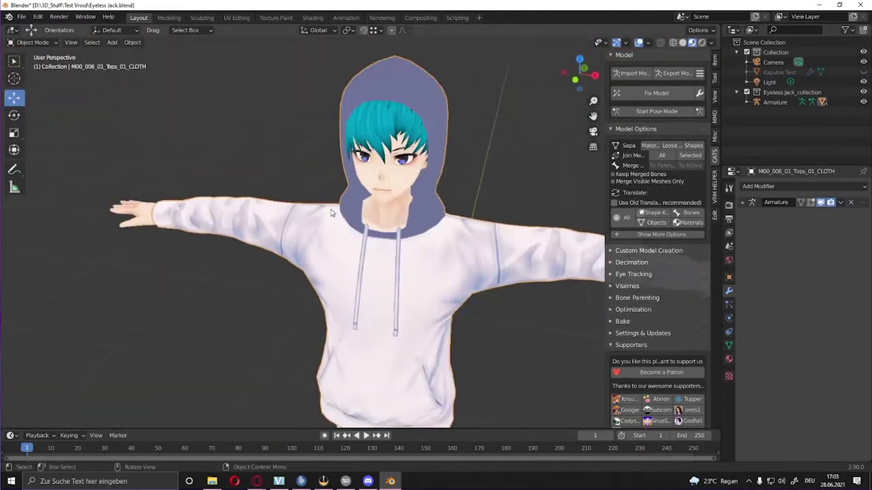
scroll(368, 194, "up", 5)
Merge the remaining collar vertex pairs at the last selected vertex to weld hood and hoodie
middle_click_drag(368, 194, 226, 88)
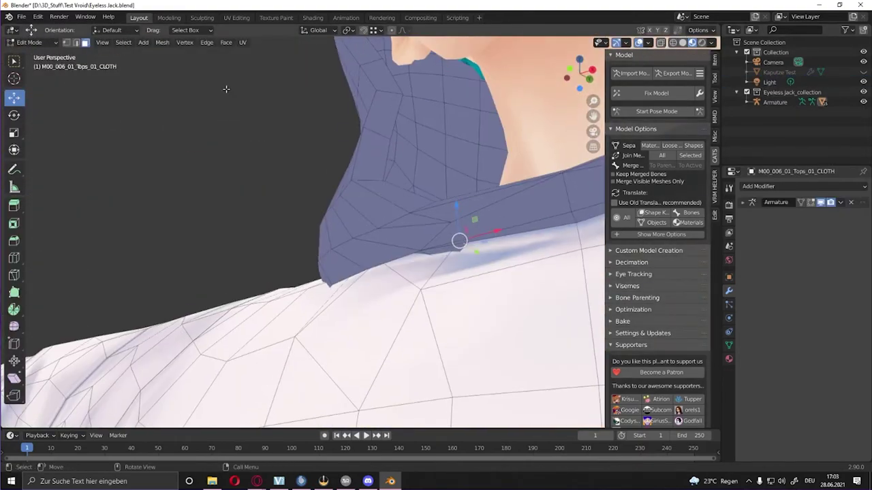
left_click(527, 238)
scroll(526, 237, "up", 5)
scroll(409, 252, "down", 5)
mouse_move(409, 252)
middle_mouse_down()
mouse_move(334, 259)
mouse_move(418, 263)
mouse_move(409, 286)
mouse_move(435, 345)
mouse_move(200, 270)
mouse_move(177, 308)
middle_mouse_up()
middle_click_drag(497, 266, 45, 179)
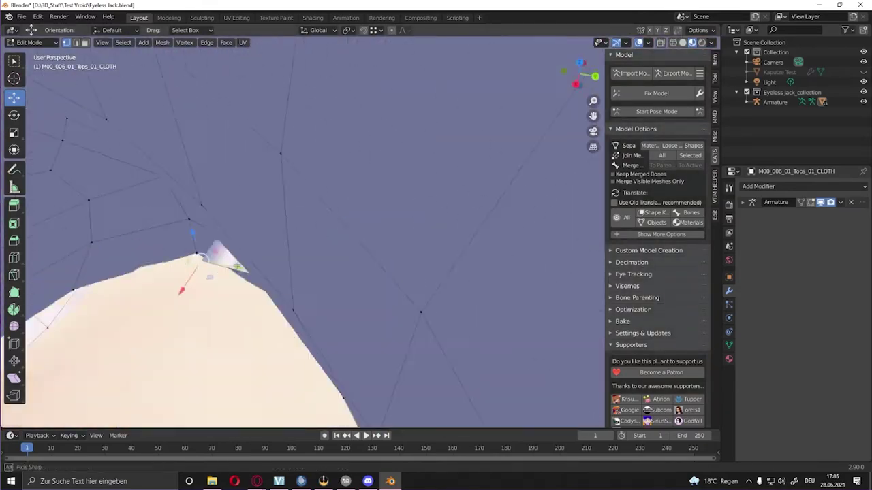
mouse_move(236, 266)
middle_mouse_down()
mouse_move(181, 353)
mouse_move(271, 225)
mouse_move(278, 370)
mouse_move(357, 211)
middle_mouse_up()
key("m")
left_click(322, 259)
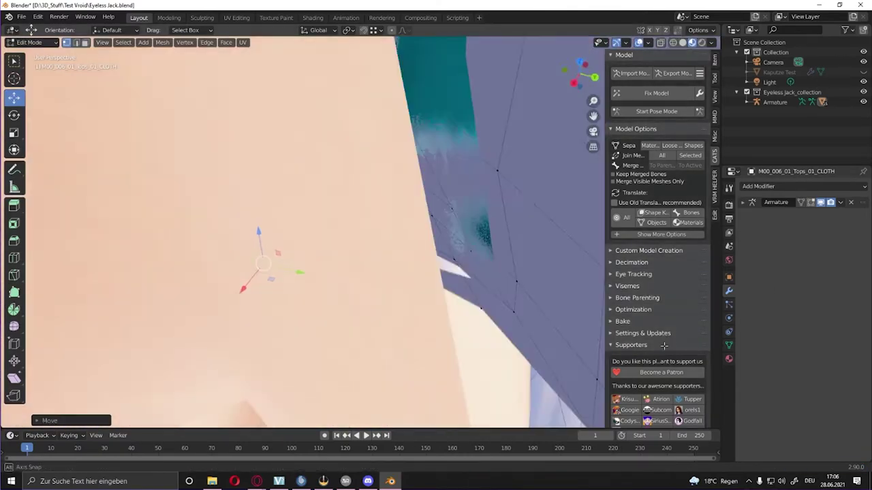
mouse_move(451, 259)
middle_mouse_down()
mouse_move(410, 259)
mouse_move(426, 227)
middle_mouse_up()
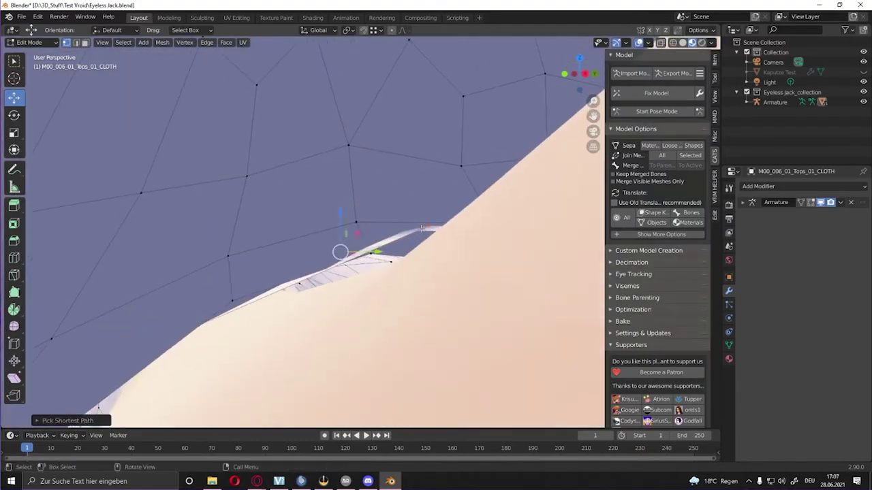
left_click(346, 204)
middle_click_drag(347, 203, 378, 247)
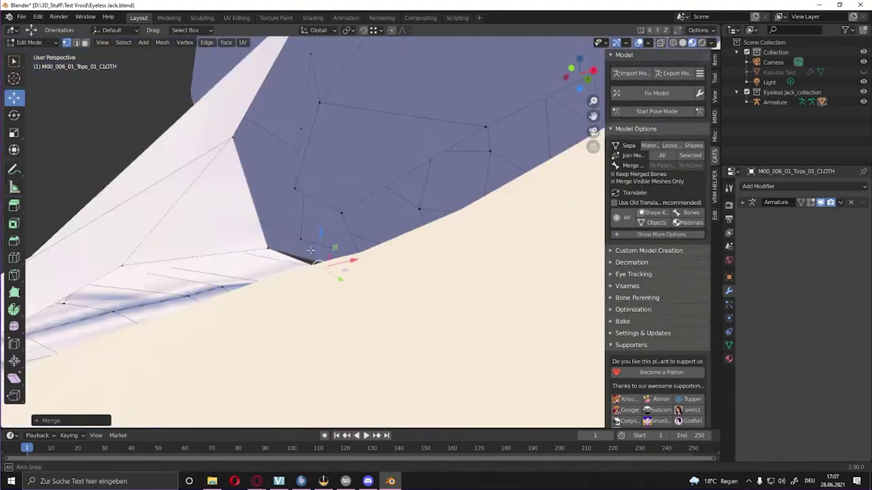
mouse_move(322, 266)
middle_mouse_down()
mouse_move(478, 257)
mouse_move(459, 203)
middle_mouse_up()
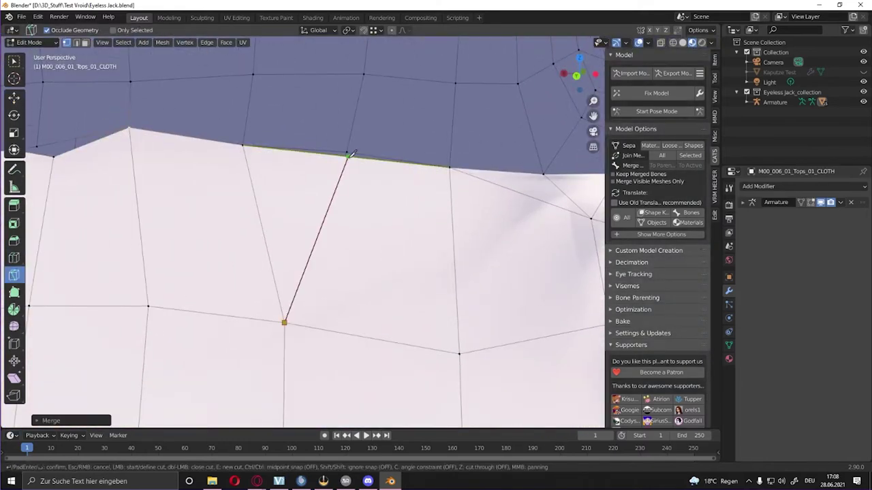
middle_click_drag(353, 191, 13, 259)
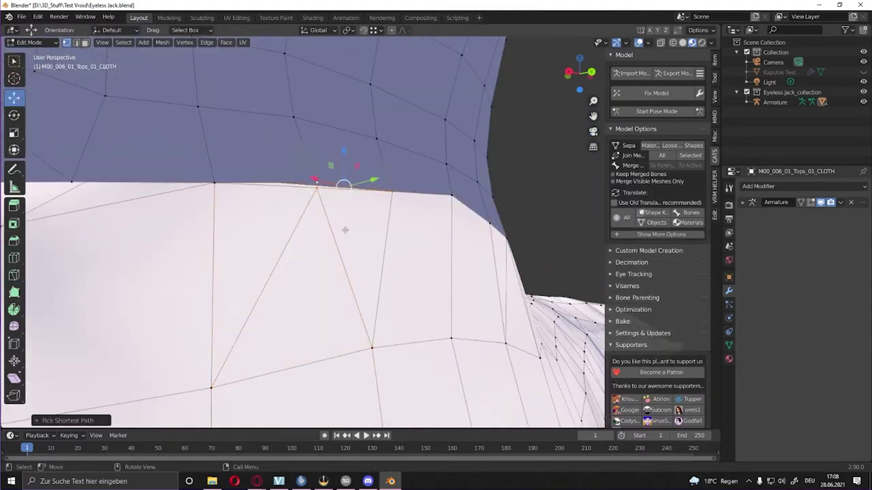
mouse_move(378, 192)
middle_mouse_down()
mouse_move(502, 220)
mouse_move(301, 278)
mouse_move(301, 270)
mouse_move(404, 260)
mouse_move(409, 200)
mouse_move(430, 317)
middle_mouse_up()
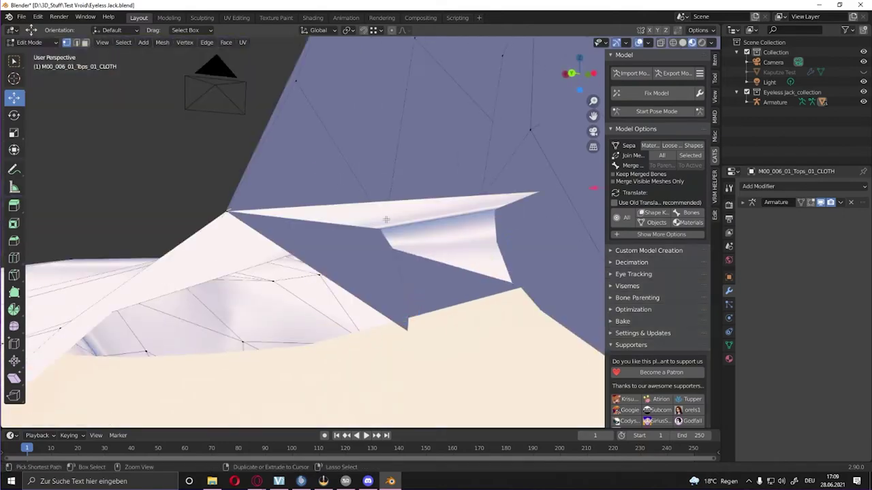
middle_click_drag(386, 220, 361, 231)
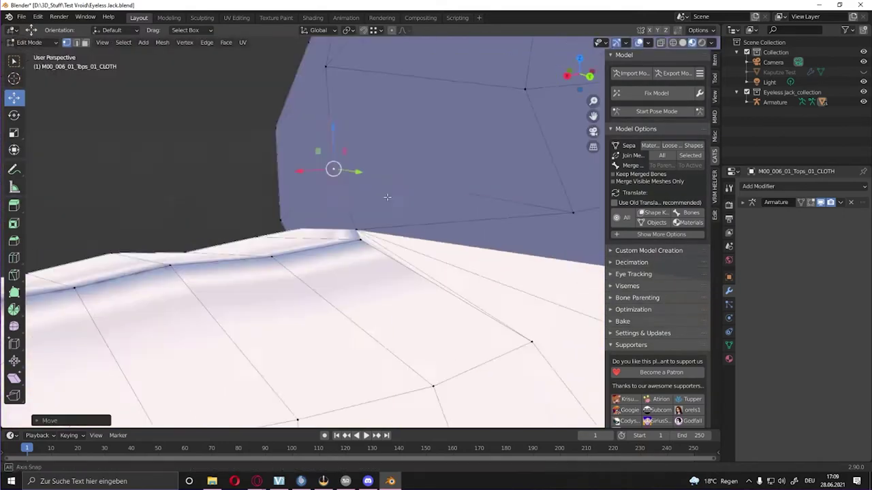
mouse_move(387, 197)
middle_mouse_down()
mouse_move(358, 244)
mouse_move(367, 255)
mouse_move(297, 296)
middle_mouse_up()
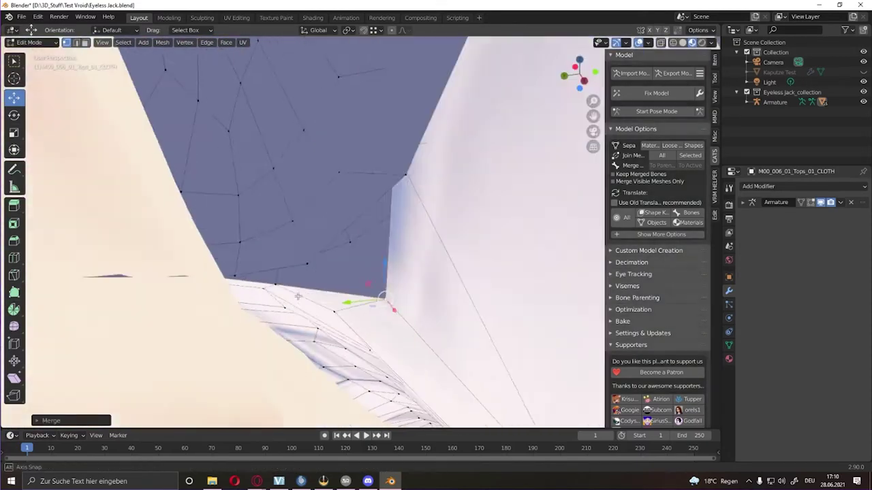
middle_click_drag(297, 297, 270, 276)
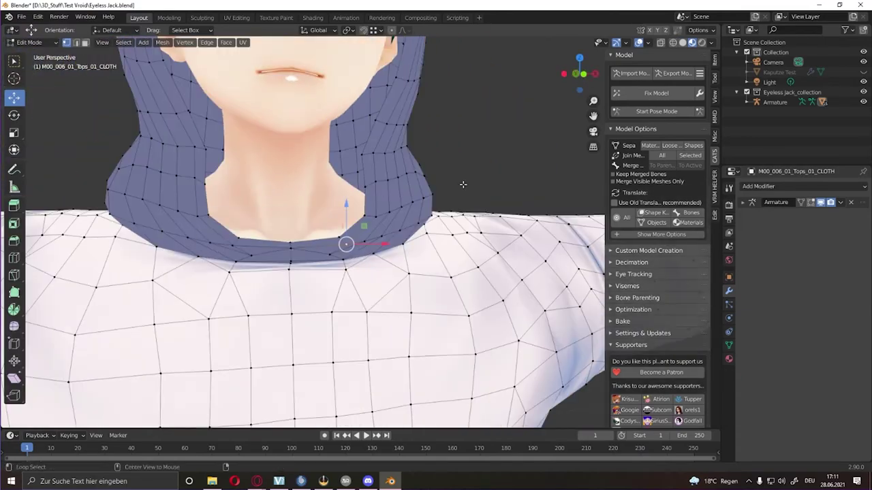
Nudge the selected collar vertices slightly along Z
key("s")
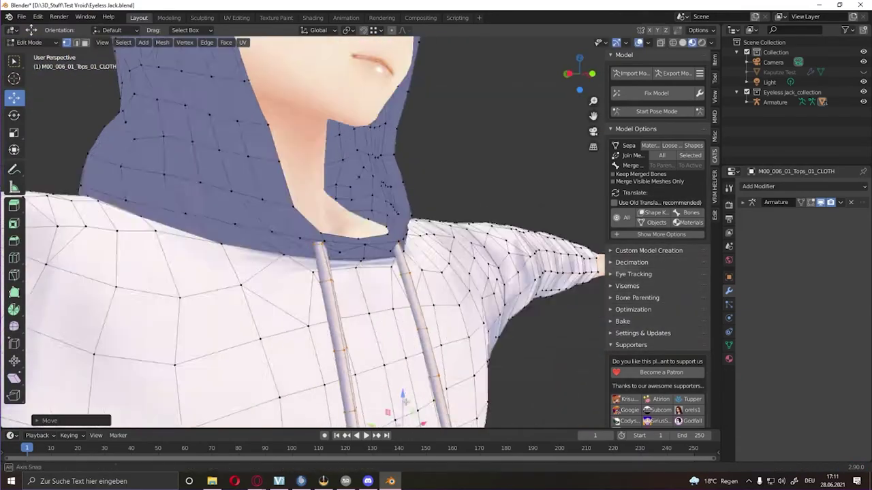
key("g")
key("z")
left_click(293, 201)
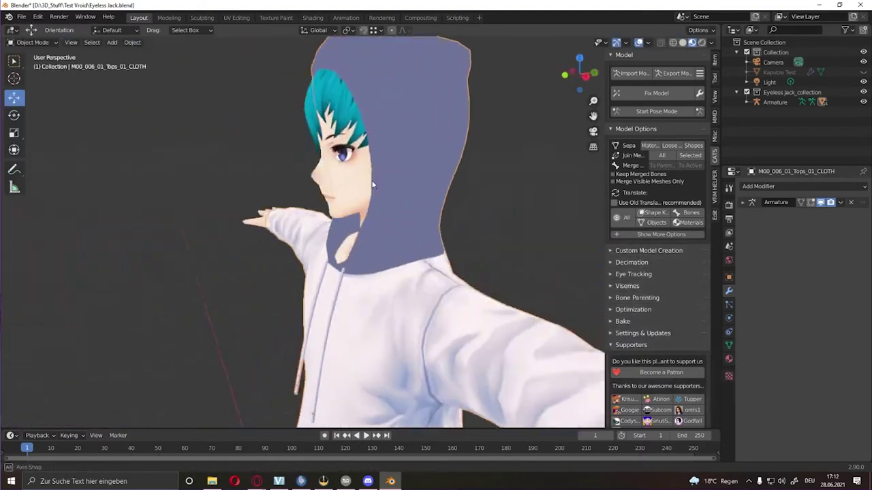
middle_click_drag(373, 185, 458, 165)
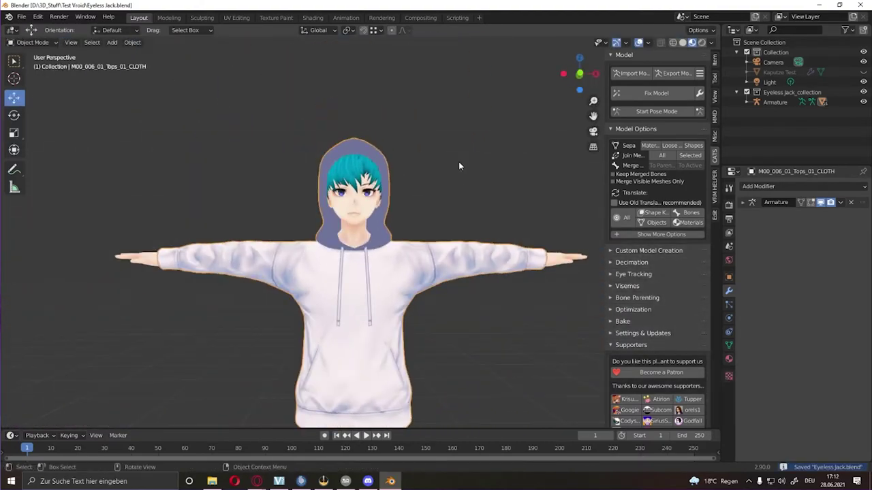
scroll(470, 260, "up", 5)
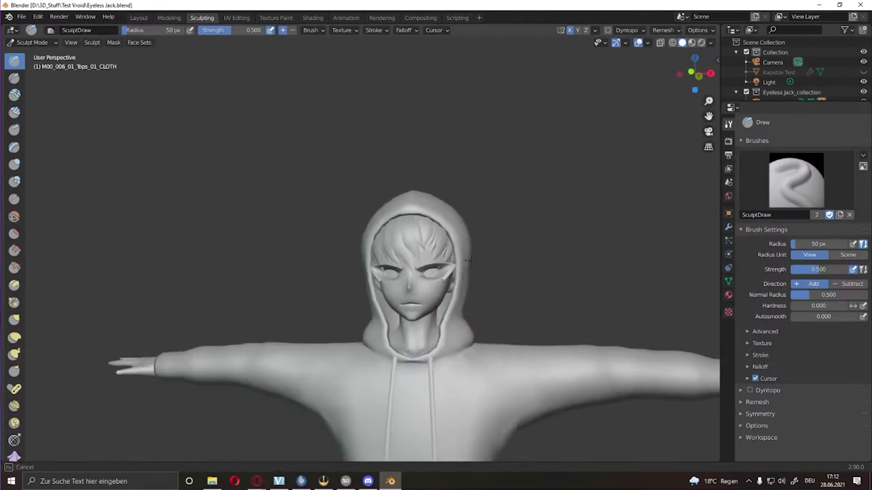
Lower the Smooth brush strength to 0.16, smooth the top of the hood, and save
key("shift+f")
mouse_move(470, 260)
middle_mouse_down()
mouse_move(454, 328)
mouse_move(408, 367)
mouse_move(350, 389)
mouse_move(205, 327)
middle_mouse_up()
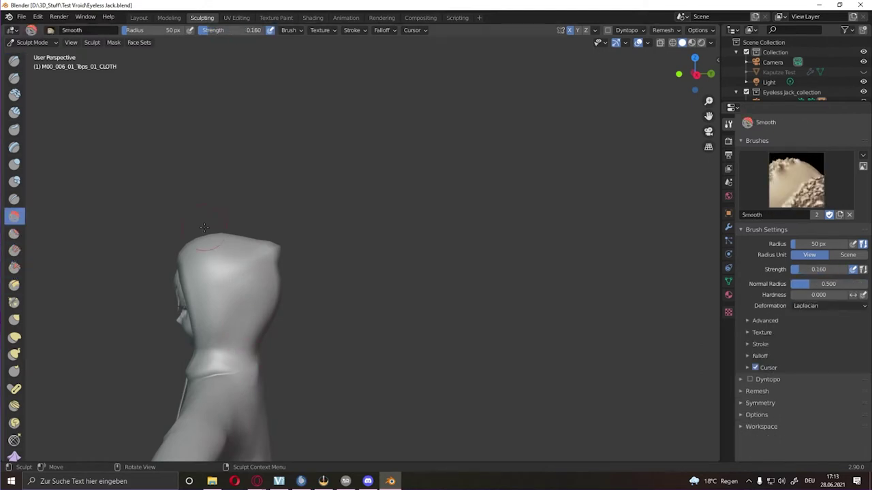
middle_click_drag(204, 226, 272, 337)
mouse_move(268, 284)
middle_mouse_down()
mouse_move(267, 222)
mouse_move(404, 272)
mouse_move(453, 239)
middle_mouse_up()
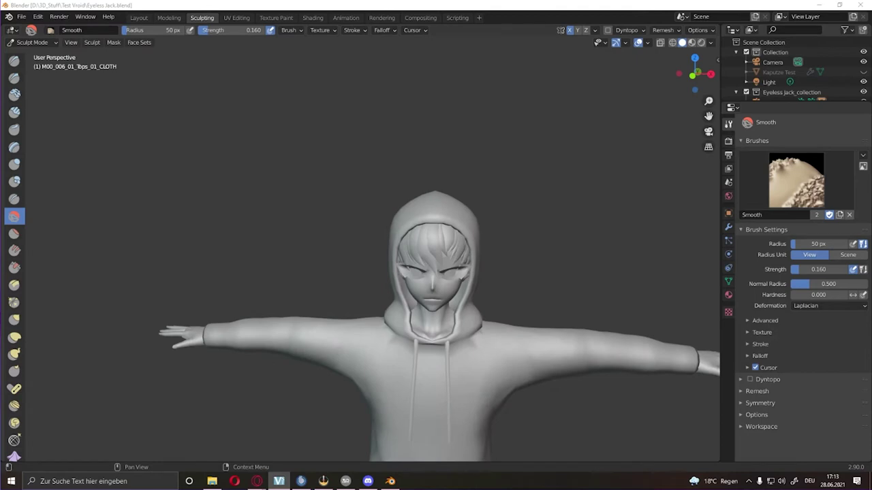
scroll(473, 288, "up", 2)
mouse_move(473, 288)
middle_mouse_down()
mouse_move(395, 102)
mouse_move(461, 226)
mouse_move(414, 188)
middle_mouse_up()
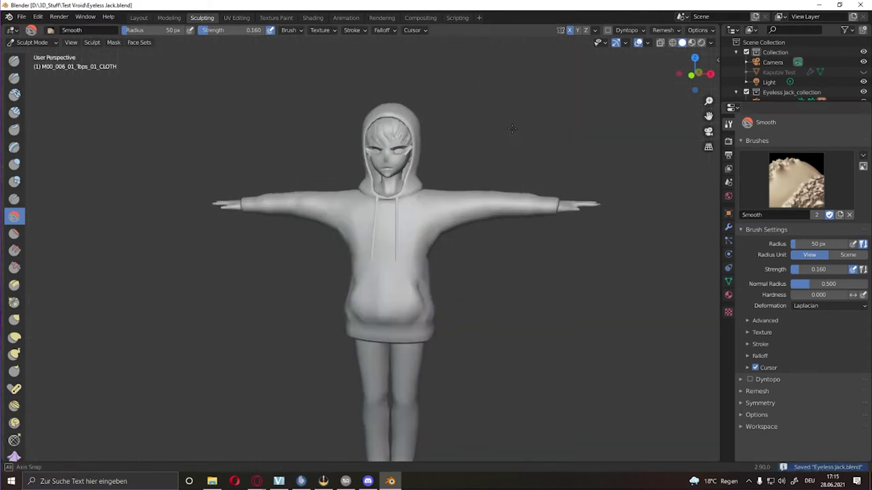
left_click(23, 17)
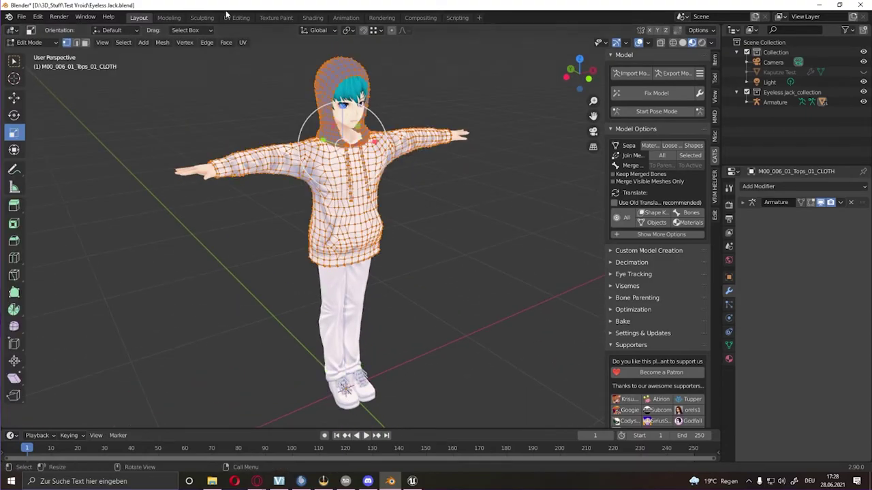
Select the shortest edge path around the hood opening and down the side of the hood
key("KP_1")
scroll(501, 224, "up", 3)
scroll(500, 215, "up", 3)
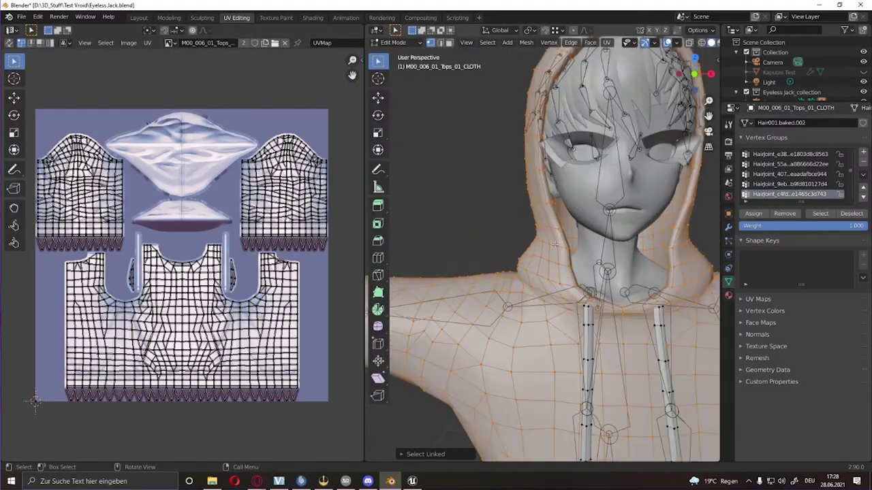
key("alt+a")
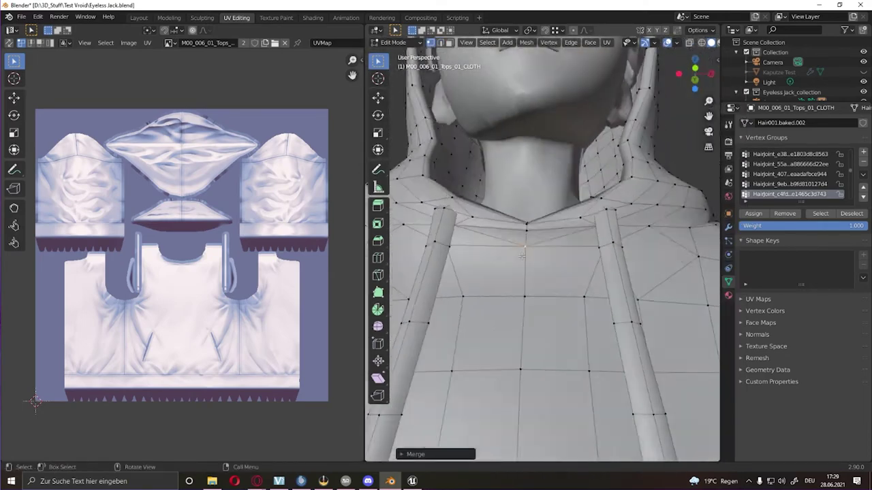
mouse_move(564, 249)
middle_mouse_down()
mouse_move(465, 252)
mouse_move(590, 213)
middle_mouse_up()
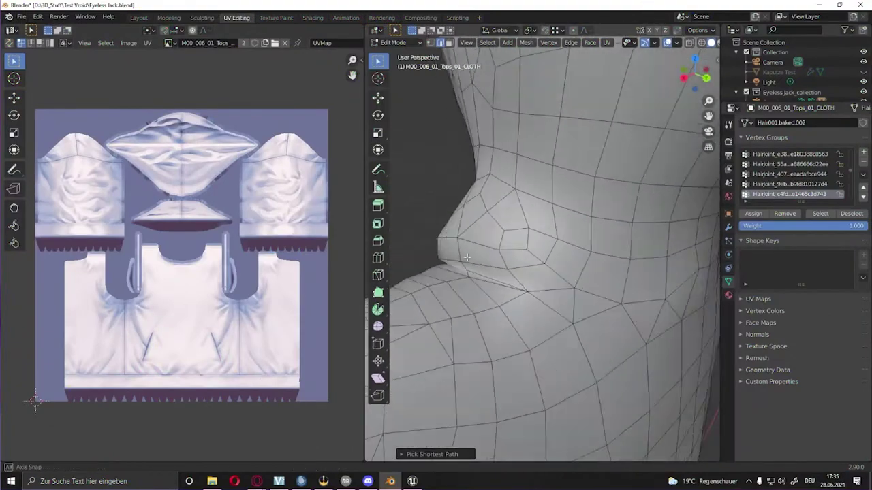
mouse_move(467, 256)
middle_mouse_down()
mouse_move(505, 267)
mouse_move(455, 265)
middle_mouse_up()
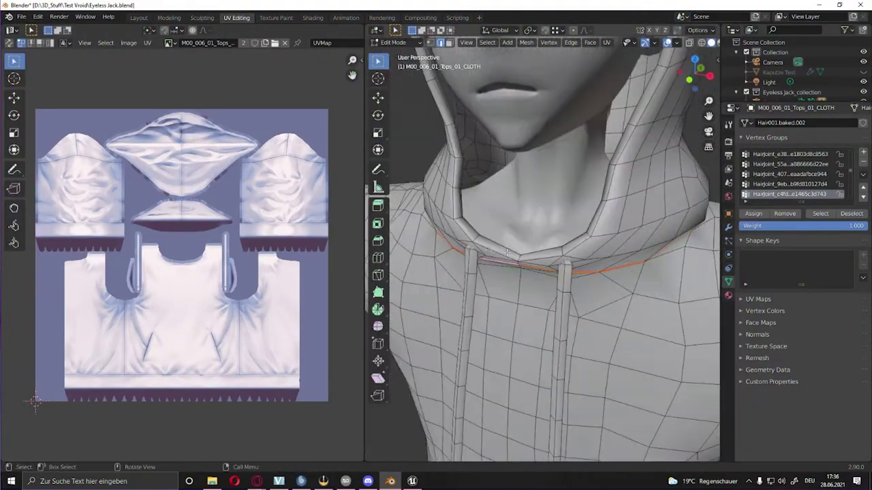
middle_click_drag(471, 229, 605, 215)
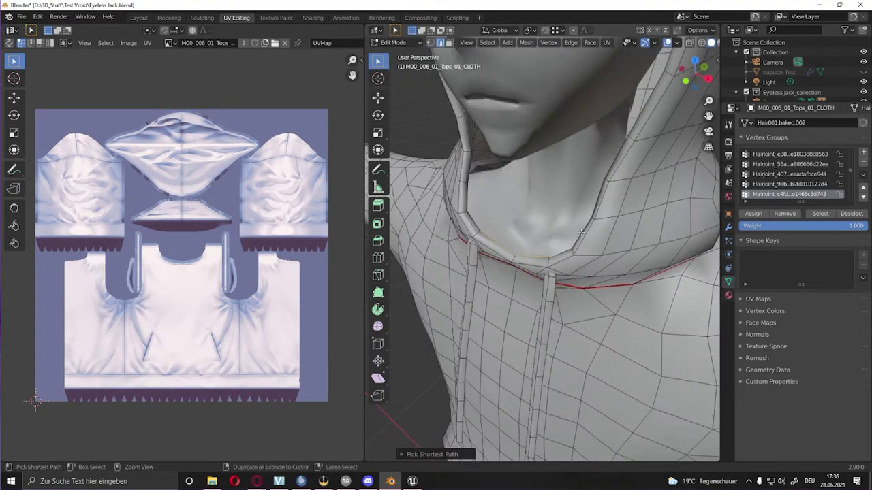
scroll(605, 215, "down", 3)
scroll(605, 215, "down", 2)
mouse_move(605, 215)
middle_mouse_down()
mouse_move(613, 259)
mouse_move(634, 156)
middle_mouse_up()
left_click(637, 142, "ctrl")
scroll(625, 241, "down", 4)
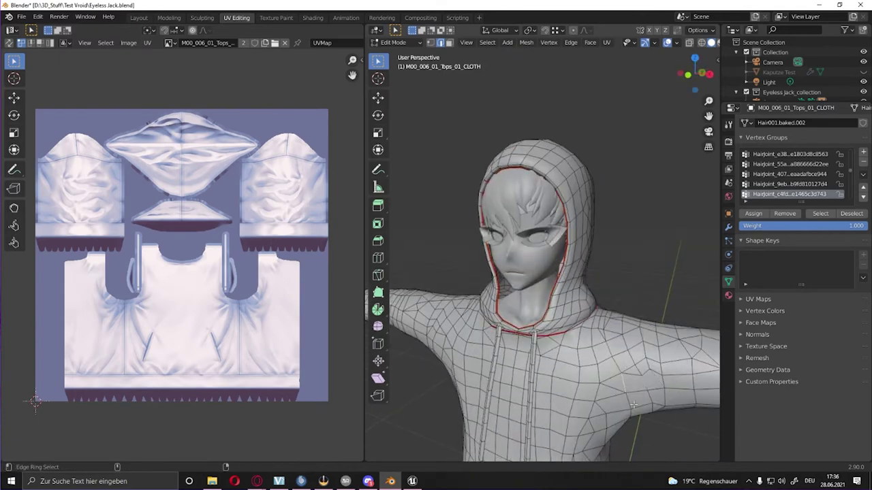
scroll(549, 370, "up", 3)
middle_click_drag(549, 370, 533, 306)
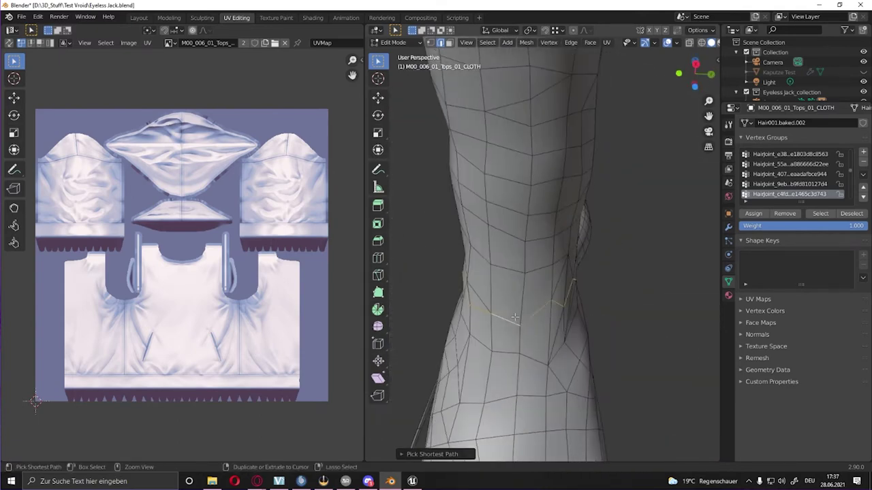
scroll(533, 306, "down", 3)
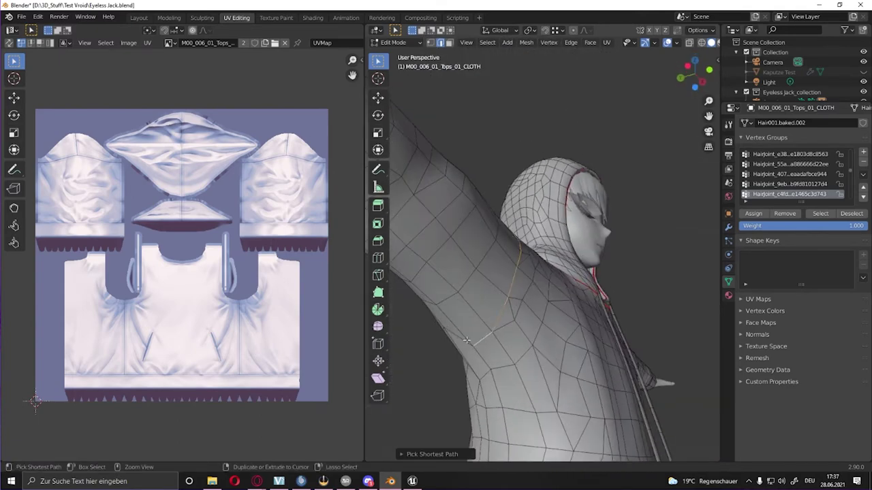
middle_click_drag(424, 329, 495, 333)
left_click(495, 333, "ctrl")
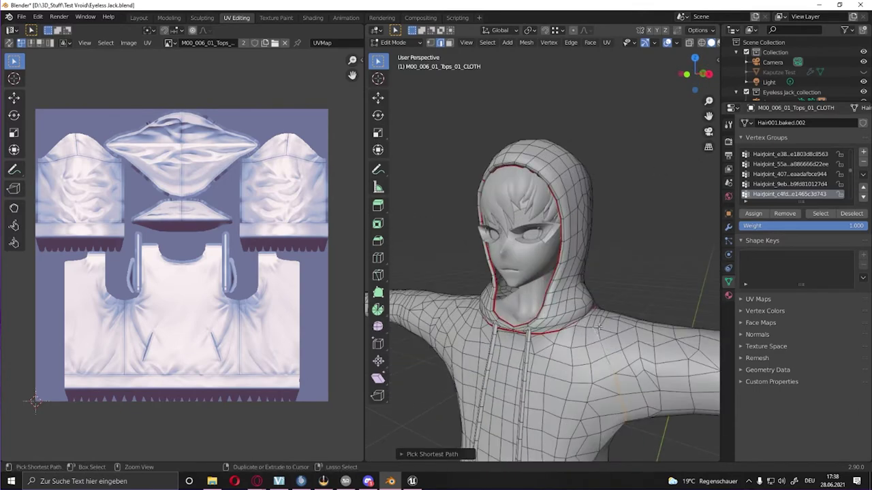
Extend the path across the back of the neck and mark the edges as a seam
mouse_move(623, 346)
middle_mouse_down()
mouse_move(478, 320)
mouse_move(541, 354)
mouse_move(448, 311)
mouse_move(592, 267)
mouse_move(558, 300)
middle_mouse_up()
left_click(477, 320, "ctrl")
left_click(448, 312, "ctrl")
right_click(592, 267)
left_click(592, 267)
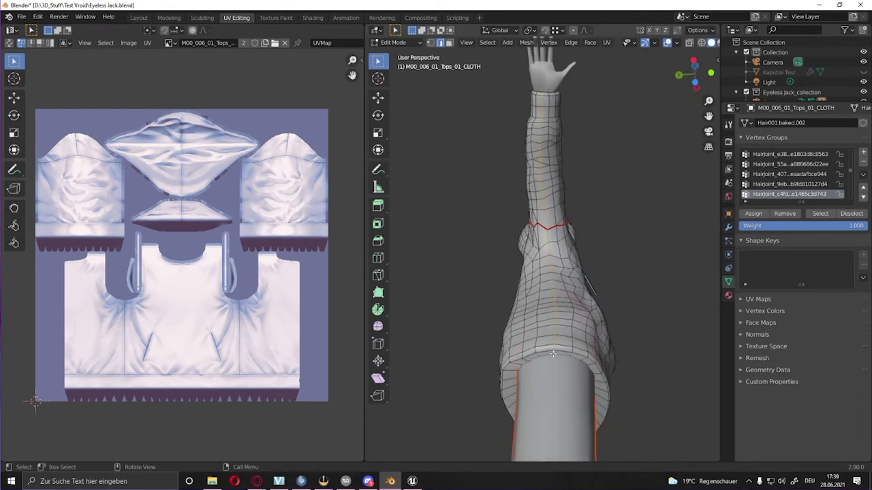
Mark the sleeve edge loop as a seam and pick edge paths down the arm and torso side
mouse_move(564, 210)
middle_mouse_down()
mouse_move(542, 274)
mouse_move(571, 258)
mouse_move(522, 228)
middle_mouse_up()
left_click(542, 263)
right_click(641, 182)
left_click(615, 245)
left_click(522, 229, "ctrl")
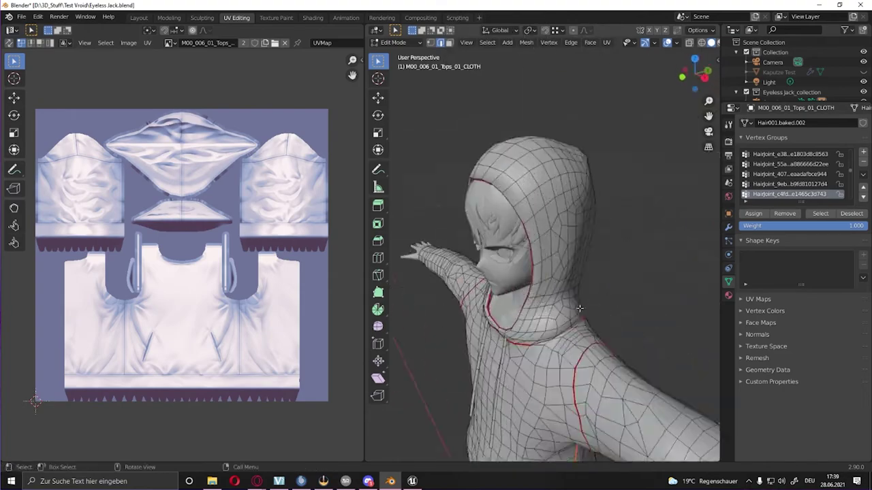
middle_click_drag(579, 309, 551, 356)
left_click(551, 357, "ctrl")
Review the whole hoodie from the front and select the entire mesh
mouse_move(572, 398)
middle_mouse_down()
mouse_move(556, 305)
mouse_move(616, 303)
middle_mouse_up()
scroll(564, 354, "down", 3)
scroll(615, 303, "up", 3)
scroll(616, 303, "down", 3)
scroll(615, 301, "up", 3)
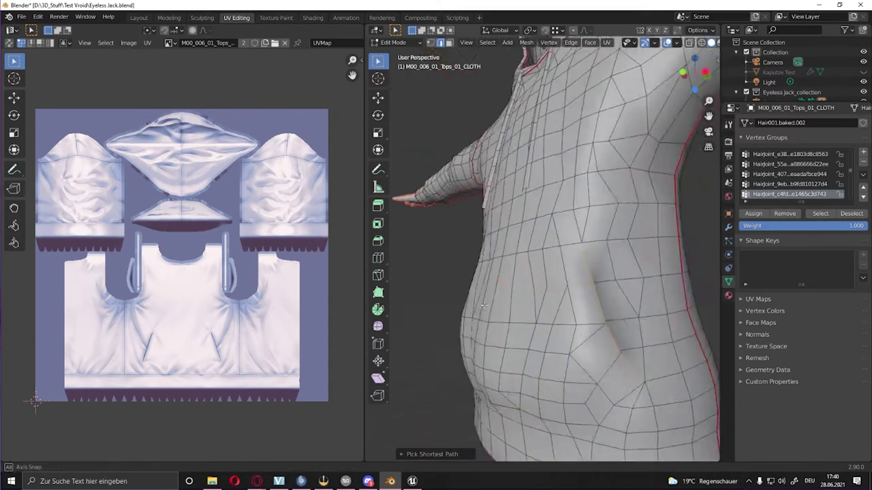
scroll(615, 301, "down", 2)
scroll(616, 306, "up", 3)
scroll(614, 313, "down", 4)
scroll(614, 313, "up", 3)
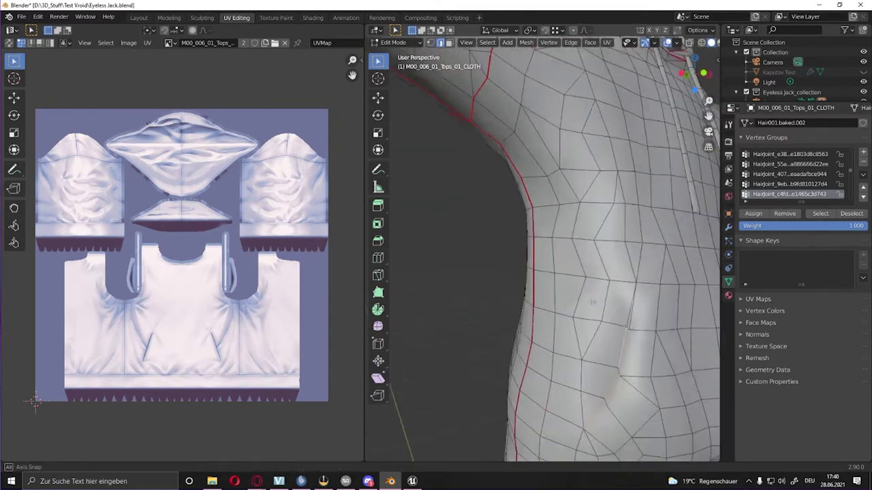
mouse_move(614, 314)
middle_mouse_down()
mouse_move(569, 363)
mouse_move(613, 327)
mouse_move(689, 237)
middle_mouse_up()
scroll(593, 341, "down", 3)
scroll(569, 363, "up", 3)
scroll(613, 327, "down", 3)
scroll(667, 266, "down", 3)
scroll(671, 259, "up", 3)
scroll(689, 237, "down", 3)
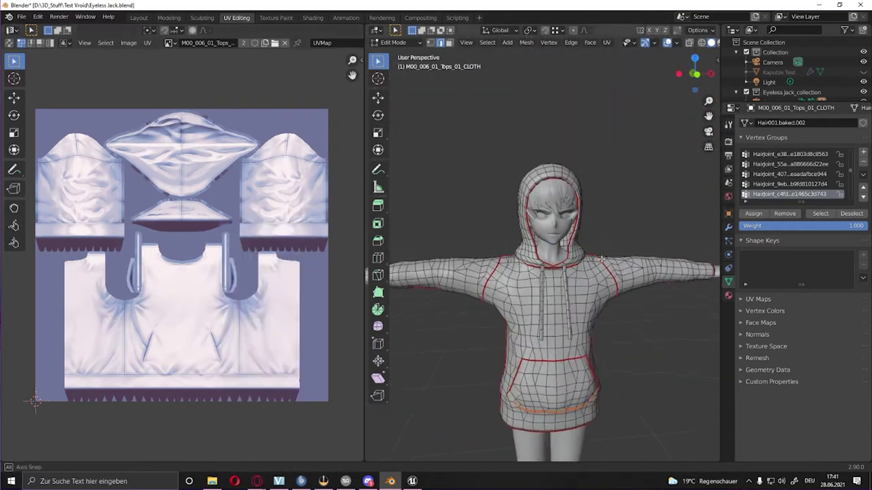
key("a")
scroll(602, 258, "up", 5)
Select the entire hoodie mesh and unwrap it along the new seams
key("alt+a")
middle_click_drag(602, 259, 518, 293)
key("a")
scroll(485, 336, "up", 3)
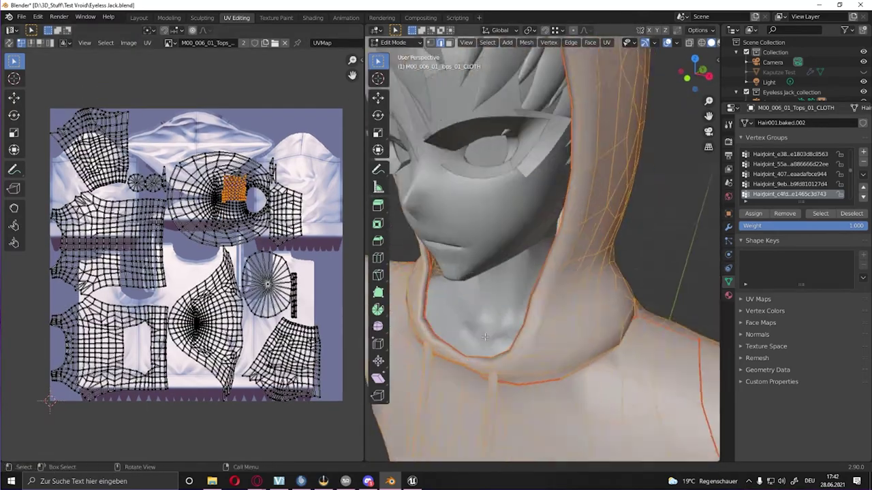
middle_click_drag(485, 337, 545, 273)
left_click(571, 42)
left_click(593, 278)
Rotate and enlarge a UV island, then move the small round island to the left
key("u")
key("Return")
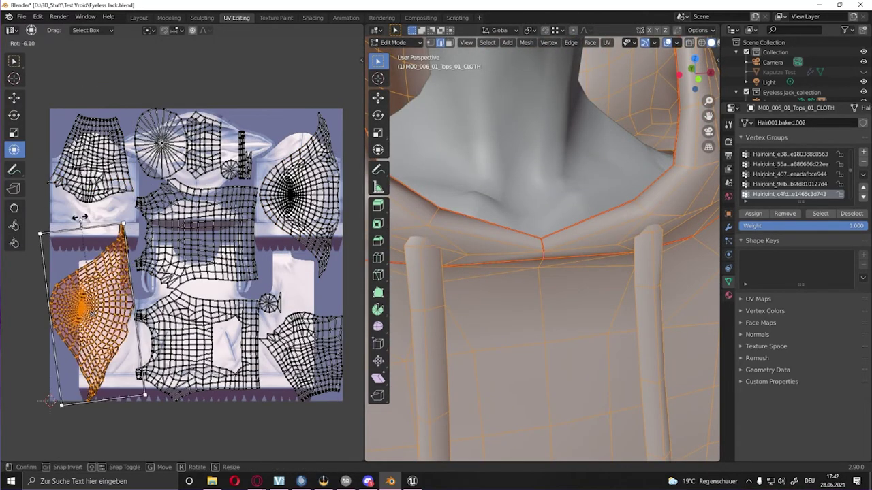
left_click(273, 285)
scroll(274, 285, "up", 3)
key("s")
left_click(273, 285)
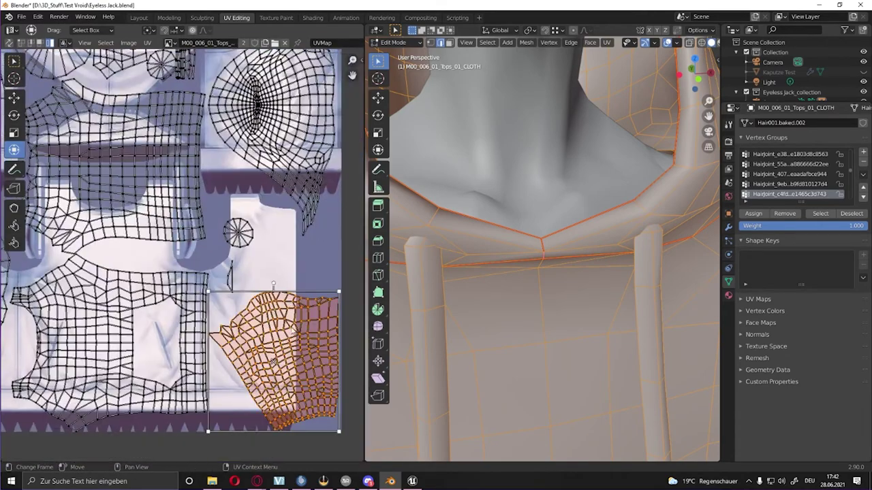
scroll(277, 282, "down", 3)
scroll(293, 198, "up", 3)
left_click(293, 198)
key("g")
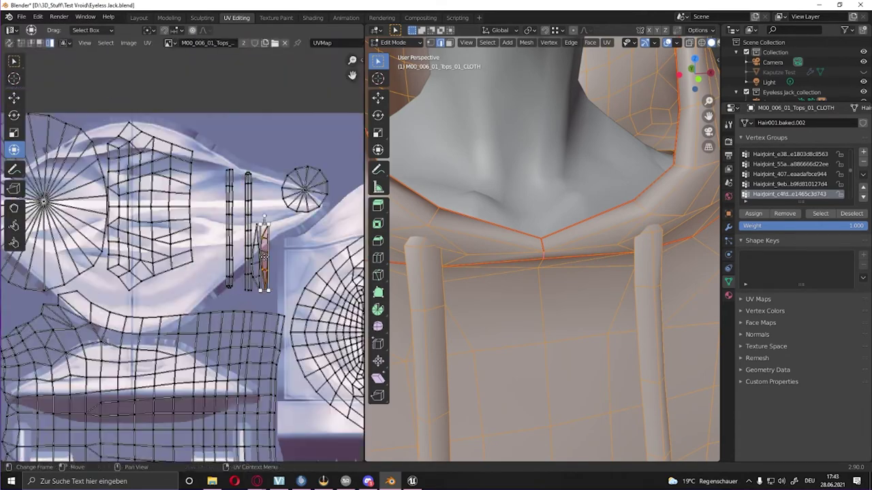
left_click(168, 207)
Delete the stray face near the collar
scroll(169, 207, "down", 3)
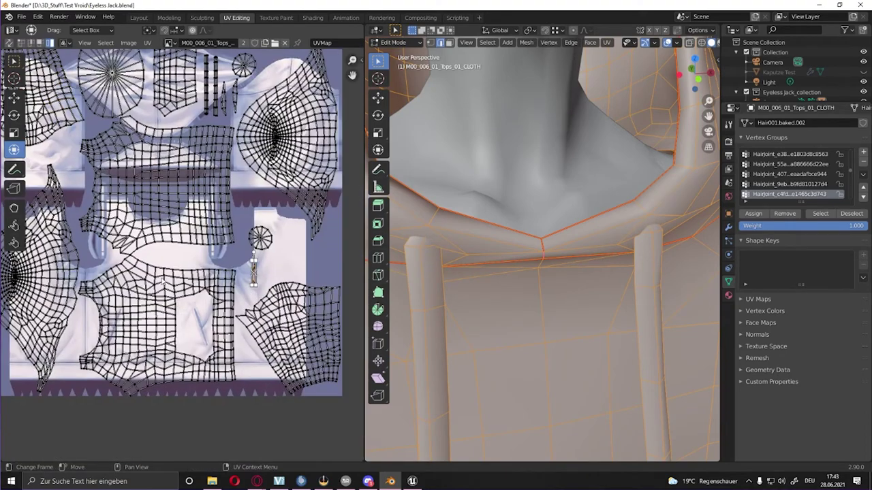
mouse_move(545, 273)
middle_mouse_down()
mouse_move(673, 268)
mouse_move(304, 329)
middle_mouse_up()
scroll(427, 287, "down", 3)
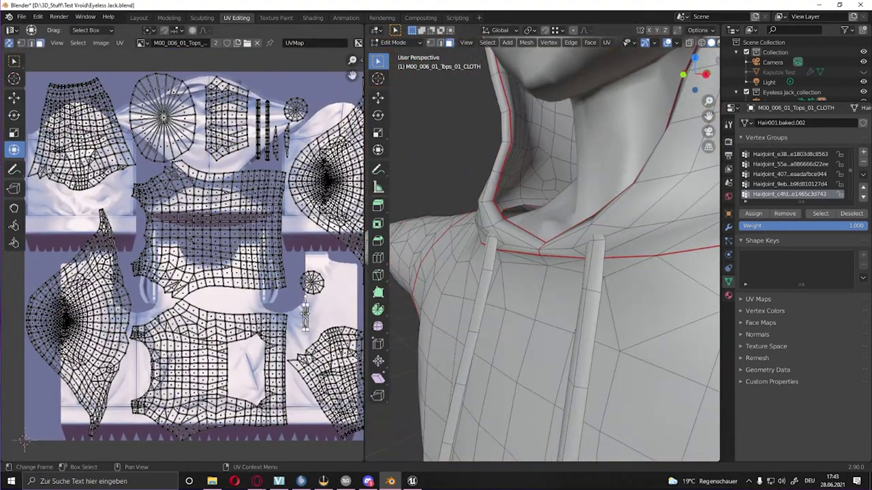
scroll(427, 287, "up", 4)
mouse_move(427, 287)
middle_mouse_down()
mouse_move(436, 230)
mouse_move(599, 303)
middle_mouse_up()
key("x")
left_click(420, 246)
scroll(600, 303, "down", 3)
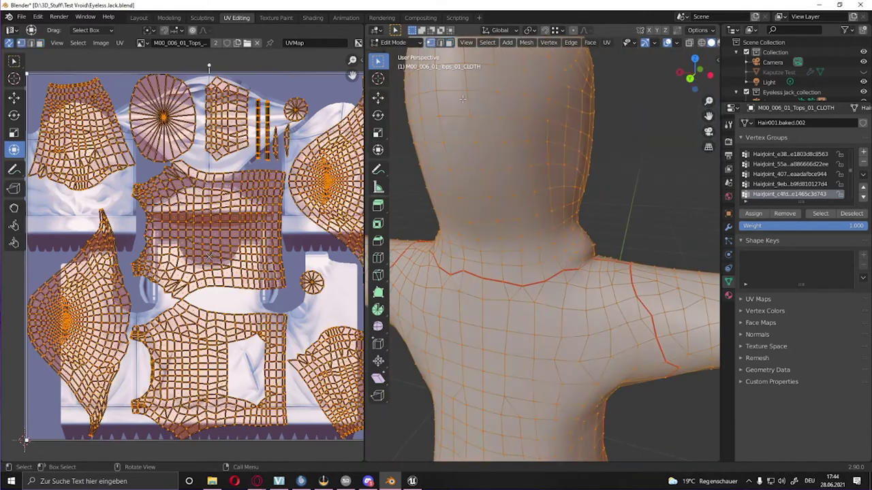
scroll(204, 259, "down", 2)
scroll(562, 261, "down", 4)
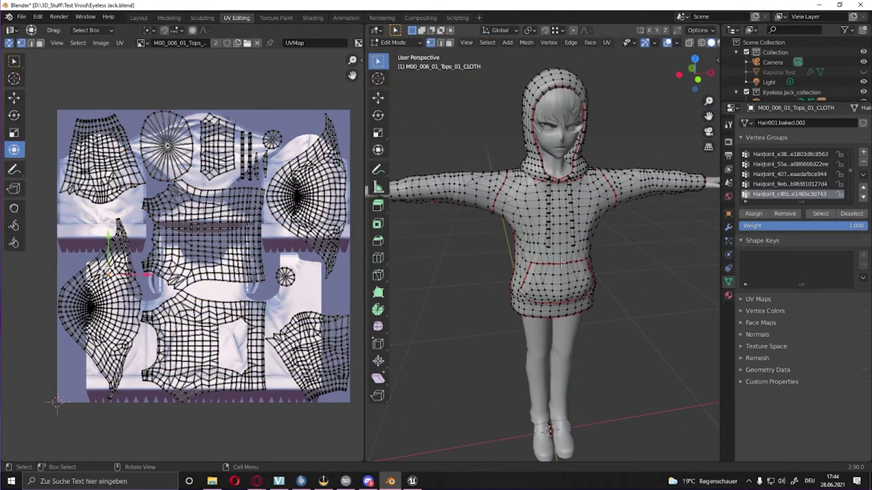
Switch to the Texture Paint workspace and show the Tops clothing texture in the image view
left_click(406, 111)
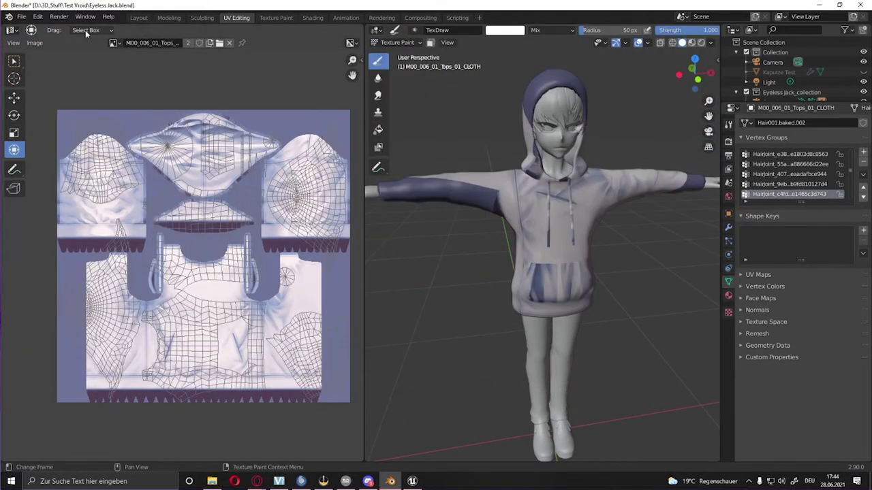
left_click(276, 17)
left_click(132, 43)
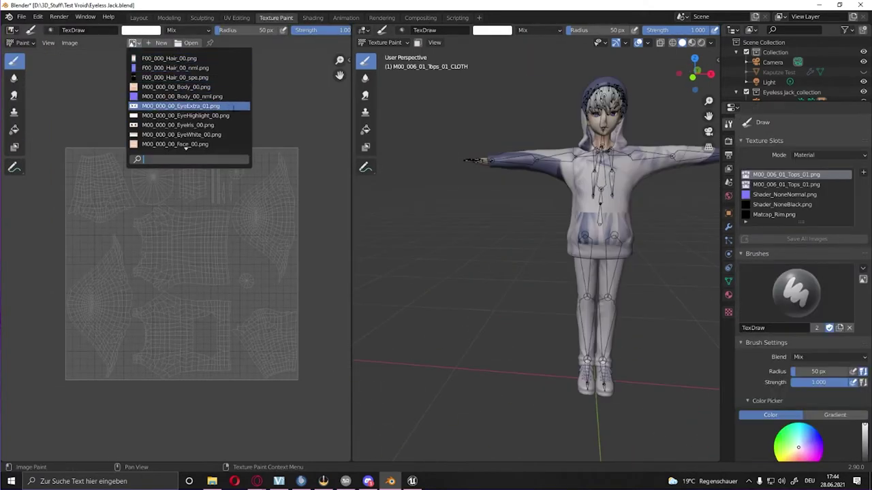
left_click(175, 115)
Check the brush colour, widen the texture view beside the model, and inspect stroke settings
left_click(141, 30)
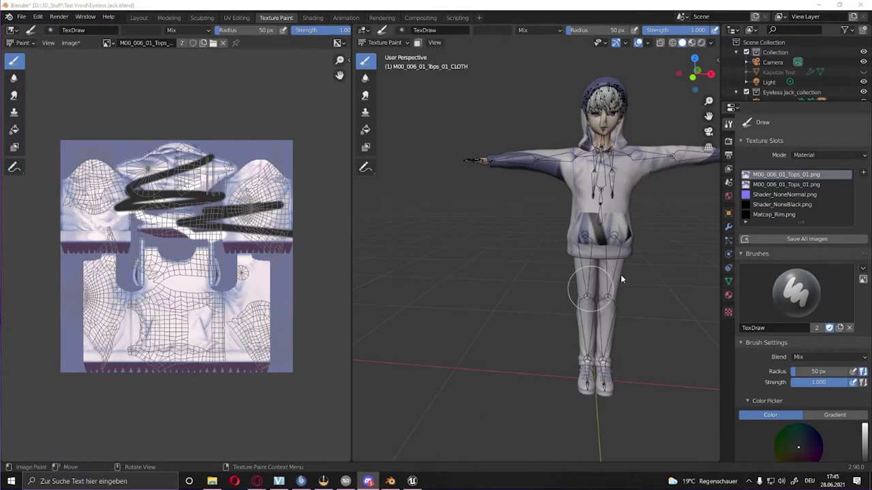
left_click_drag(352, 45, 469, 41)
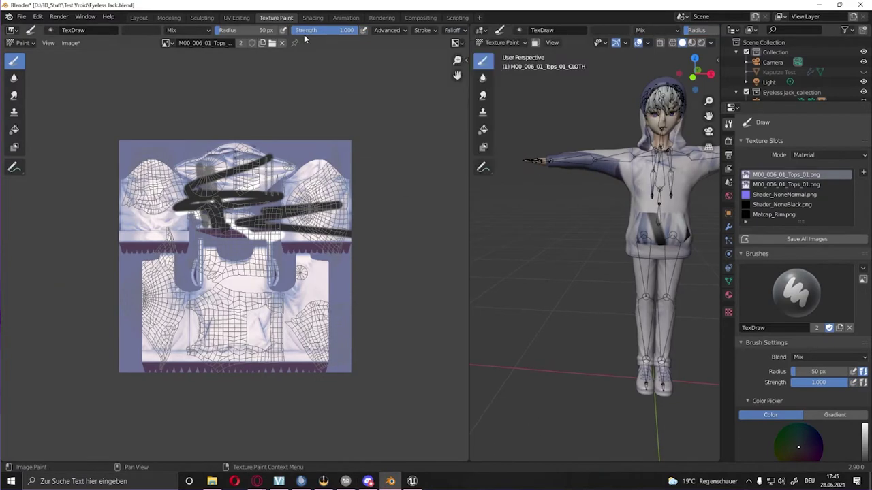
left_click(423, 30)
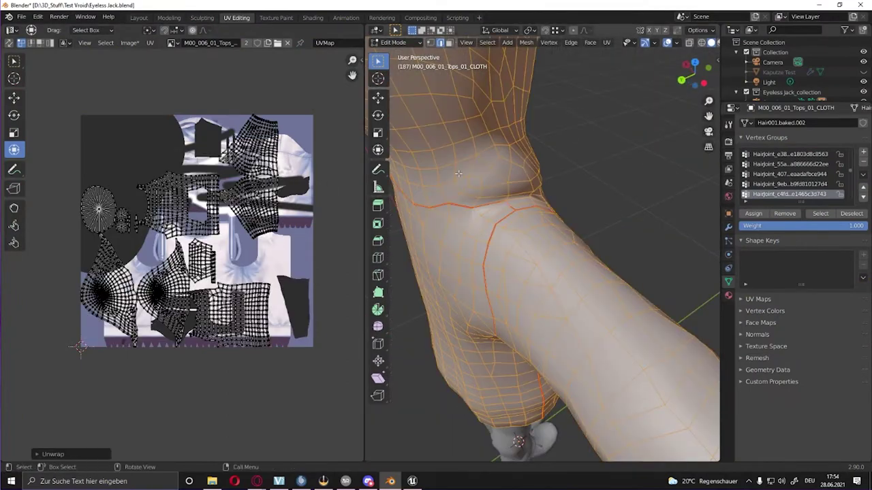
Move and rotate individual hoodie UV islands, including the fan-shaped and grid islands, into new positions
key("g")
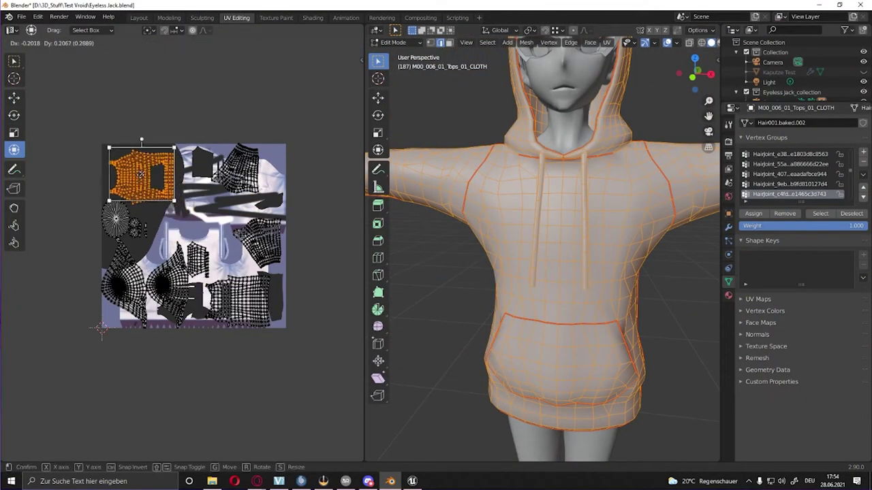
scroll(137, 204, "up", 3)
scroll(305, 325, "up", 2)
left_click(124, 303)
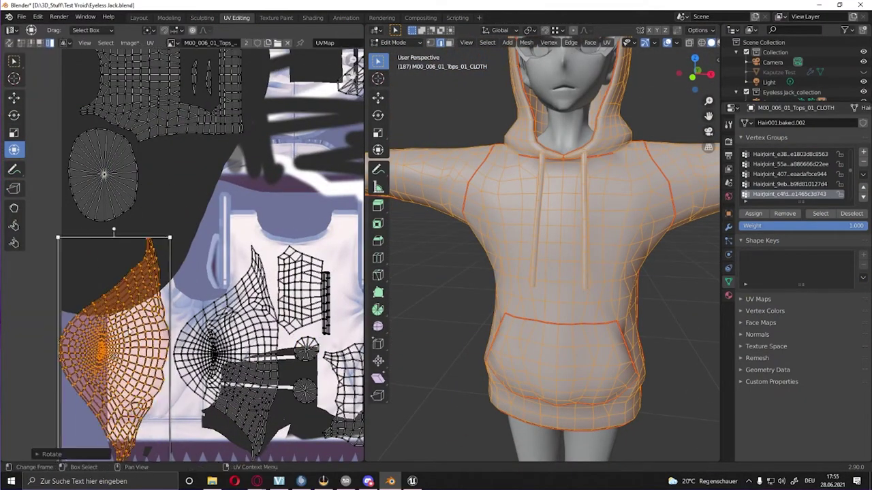
scroll(124, 303, "down", 2)
left_click_drag(252, 193, 242, 153)
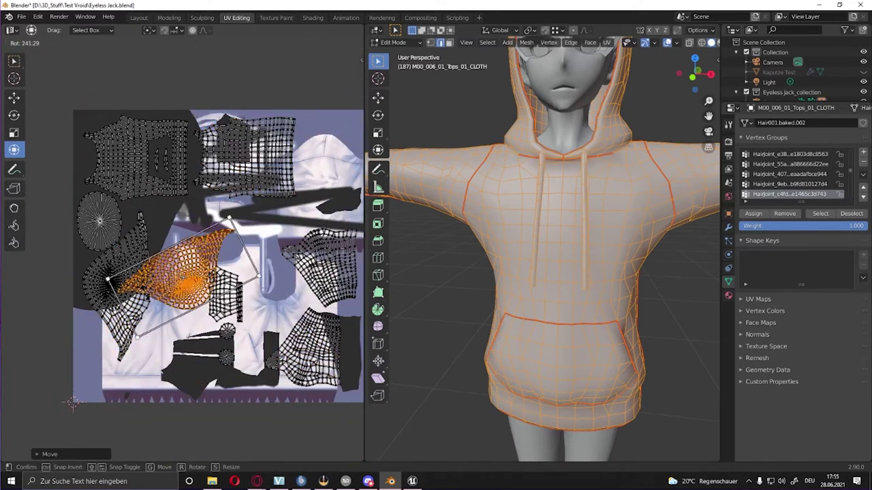
left_click_drag(167, 334, 204, 232)
mouse_move(225, 286)
left_mouse_down()
mouse_move(170, 279)
mouse_move(185, 409)
left_mouse_up()
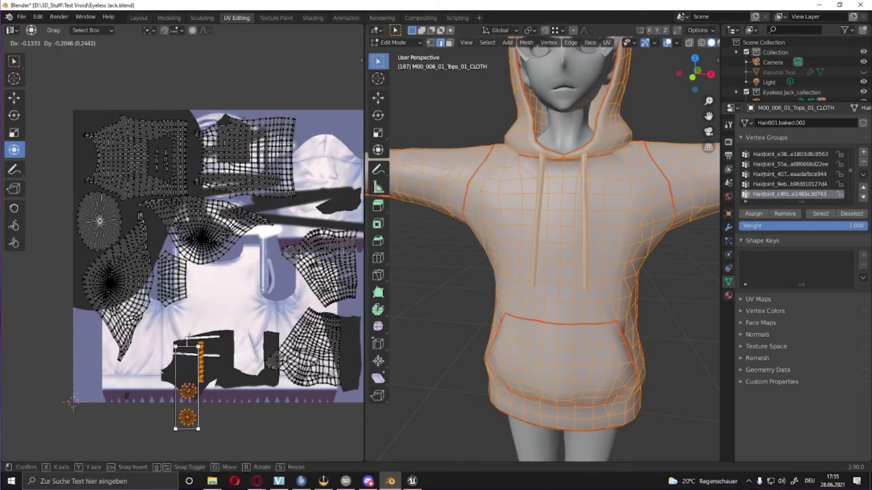
left_click_drag(310, 347, 233, 292)
key("r")
key("g")
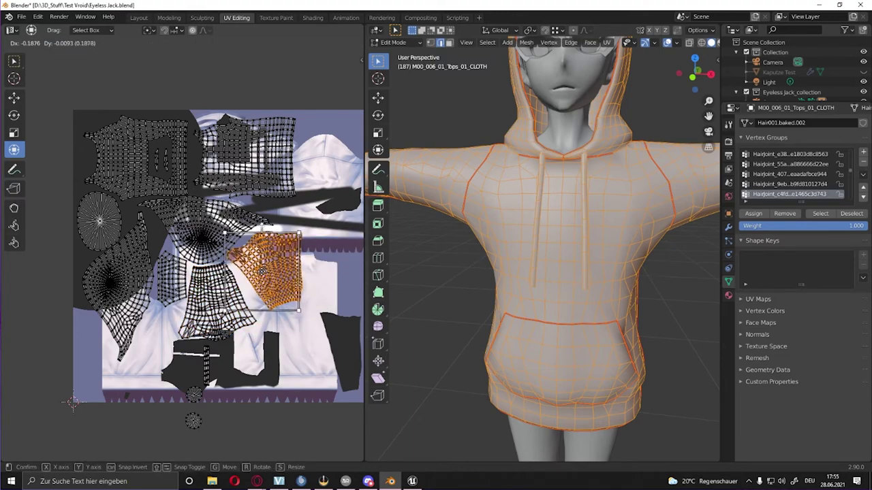
left_click(269, 266)
Scale all UV islands together to fit the texture
key("a")
scroll(112, 173, "down", 2)
key("s")
left_click(114, 347)
scroll(129, 293, "up", 1)
left_click(130, 286)
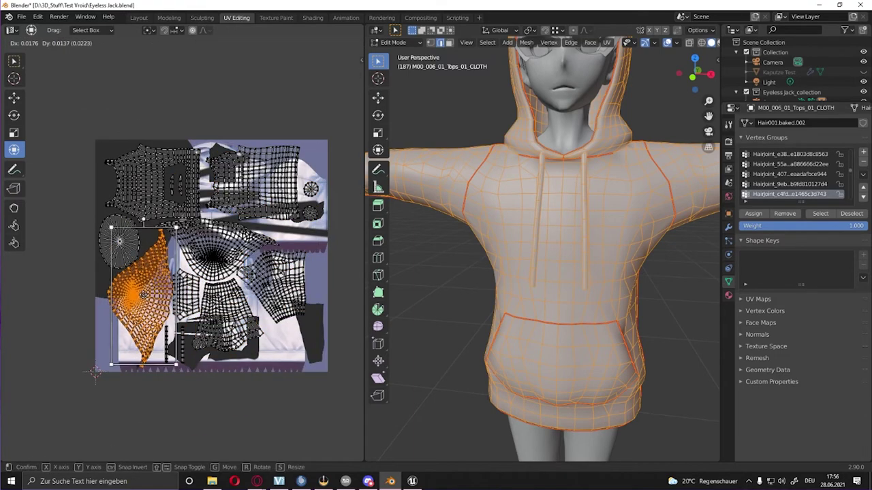
Reposition the right-centre UV island and deselect everything
left_click(293, 349)
key("a")
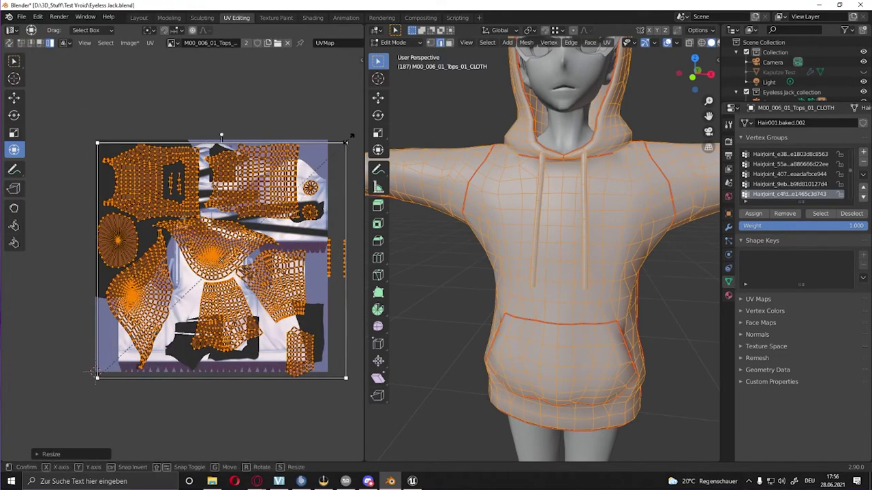
left_click(218, 320)
left_click(272, 284)
key("g")
left_click(275, 286)
left_click(297, 348)
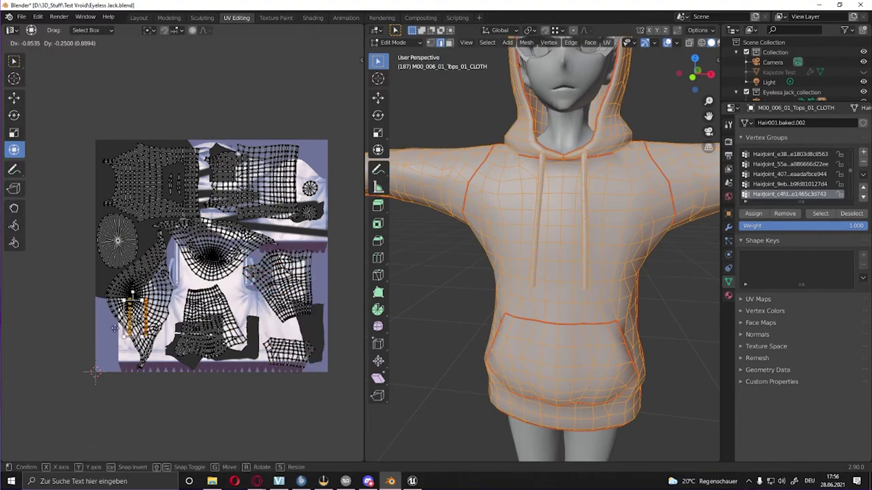
Save the blend file and return to Object Mode with the body selected
key("ctrl+s")
key("Tab")
left_click(529, 158)
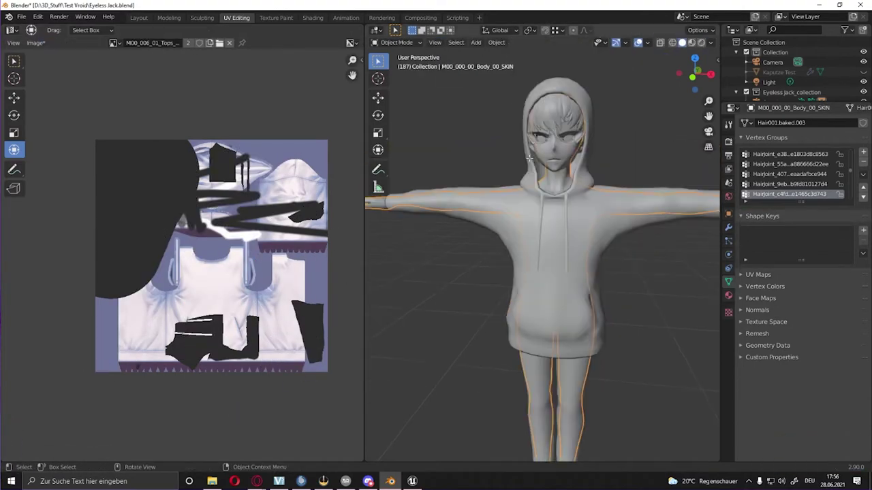
Select the pants and enter Edit Mode in the front orthographic view
middle_click_drag(555, 119, 556, 34, "shift")
left_click(531, 307)
key("Tab")
scroll(211, 273, "up", 3)
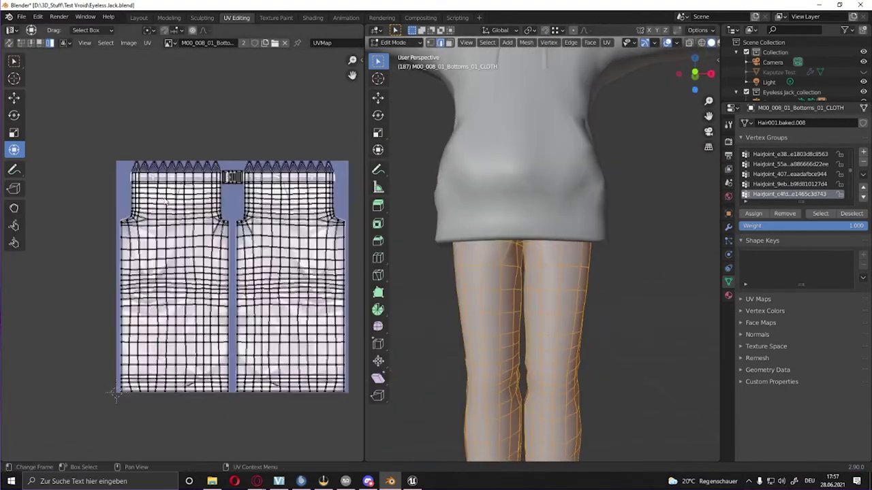
key("alt+a")
key("KP_1")
key("a")
scroll(559, 197, "up", 3)
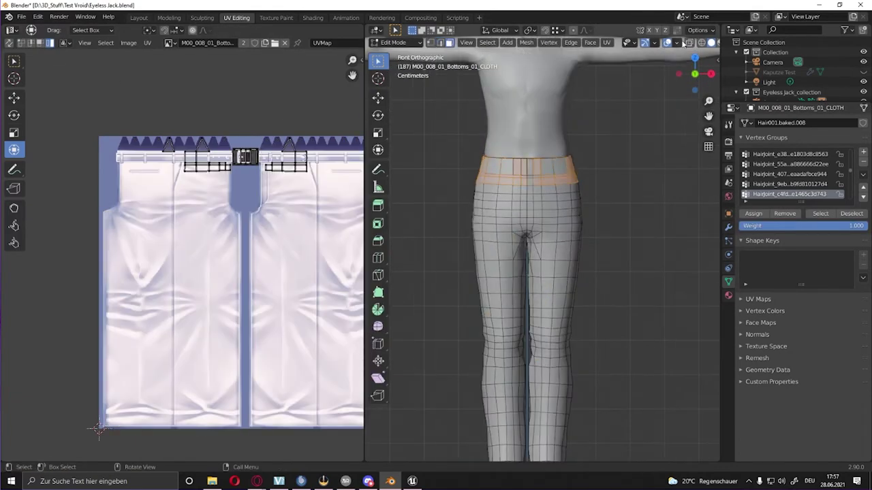
Select and inspect the pants' waistband faces, then clear the selection
left_click_drag(463, 146, 586, 191)
left_click(545, 198, "alt")
key("KP_1")
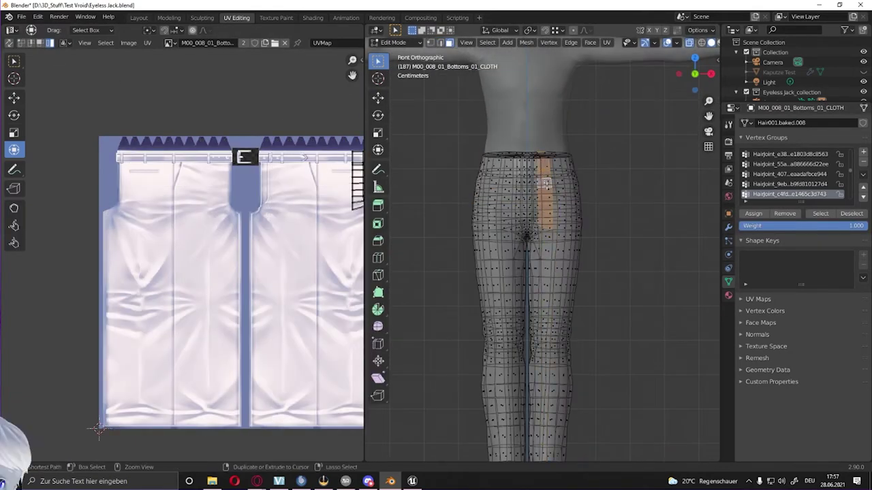
left_click_drag(586, 147, 466, 197)
key("alt+a")
middle_click_drag(466, 197, 456, 191)
key("KP_1")
left_click(455, 189)
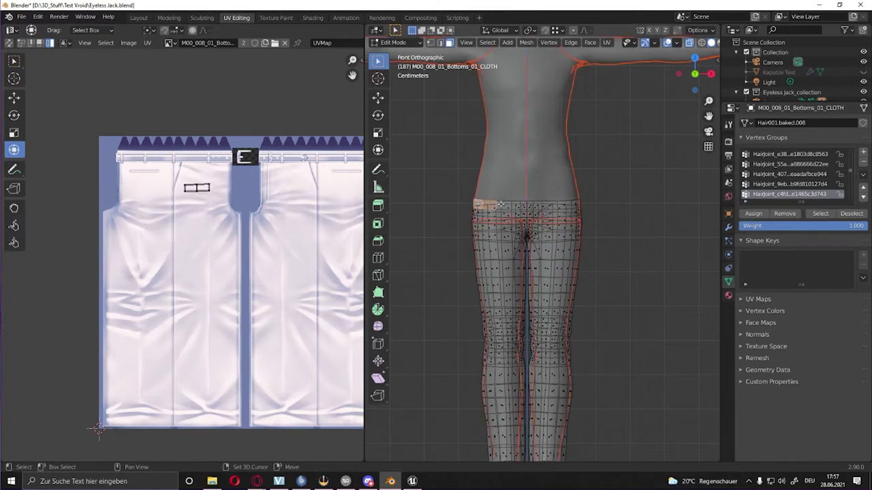
middle_click_drag(520, 205, 546, 223)
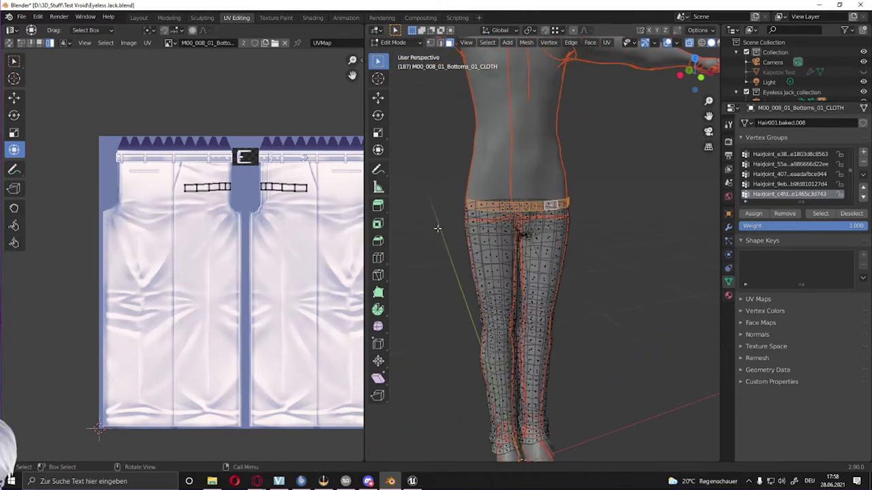
key("alt+a")
Return to Object Mode, save the file, and show the Transform sidebar for the character
key("Tab")
scroll(610, 175, "down", 3)
scroll(610, 175, "down", 3)
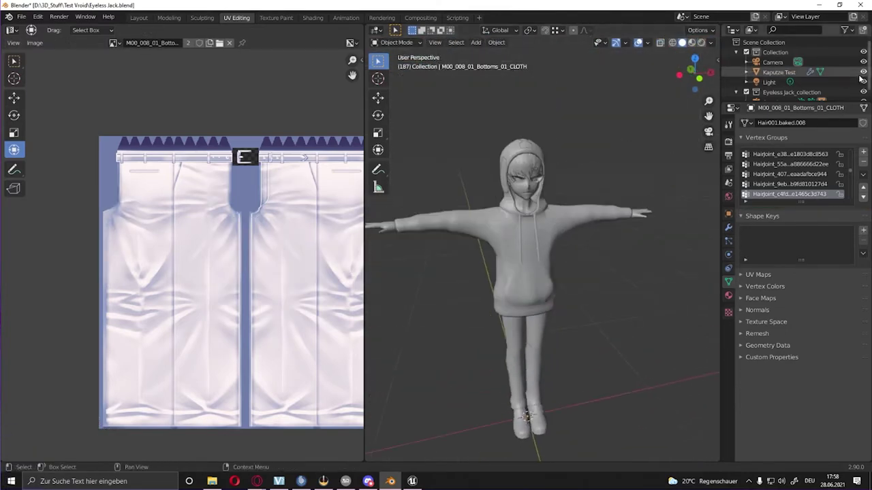
key("ctrl+s")
key("a")
key("n")
scroll(505, 240, "up", 3)
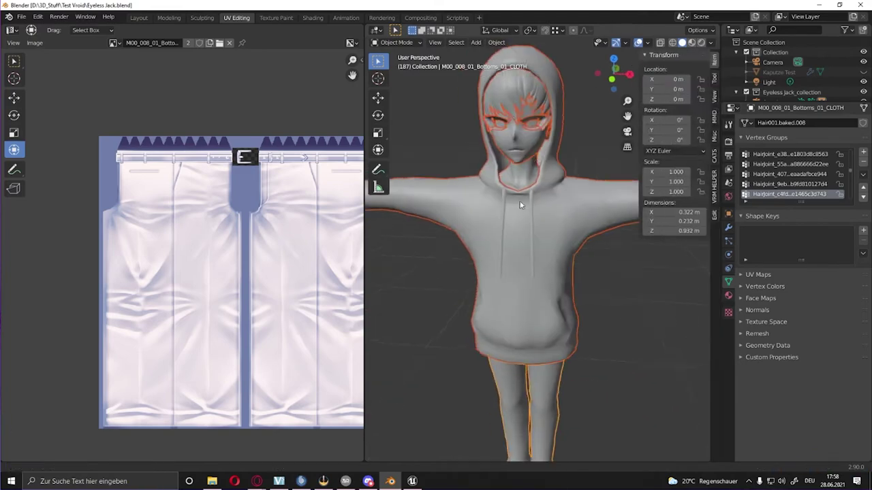
scroll(505, 240, "up", 3)
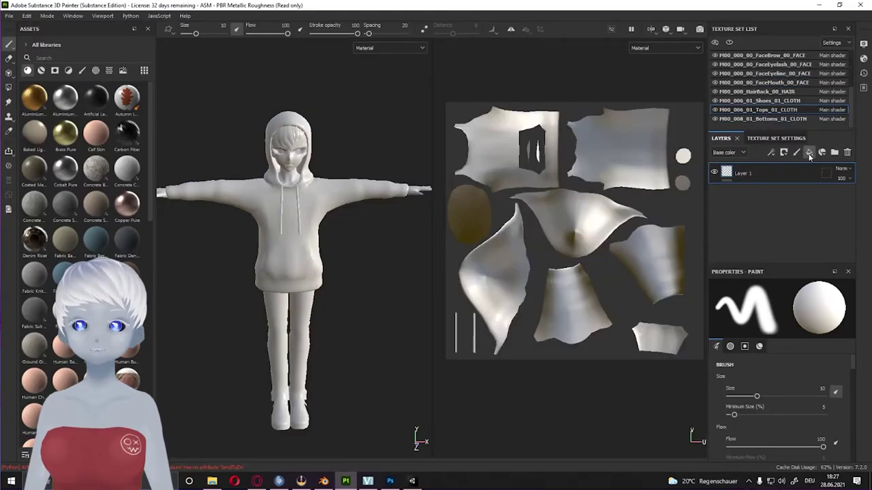
Show the Base color channel in the viewport and give the fill layer a dark base colour
left_click(389, 47)
left_click(371, 87)
scroll(778, 368, "down", 5)
left_click(778, 371)
left_click(778, 449)
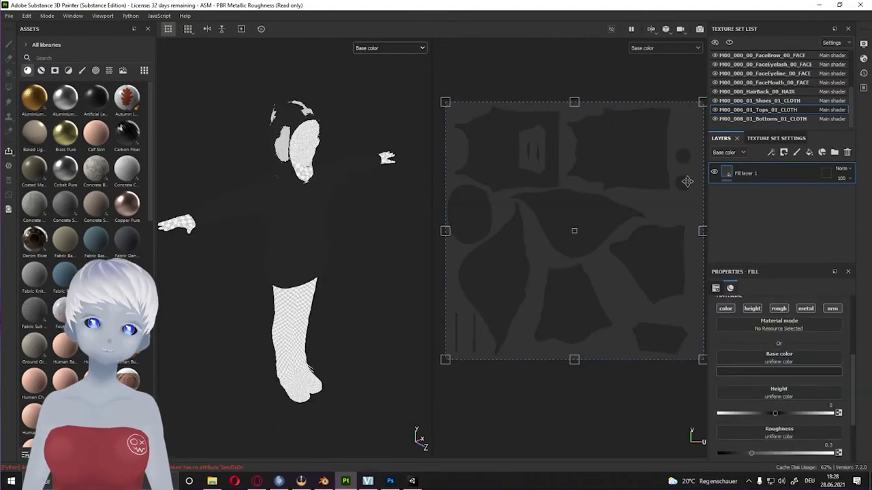
Check the hoodie and pants texture sets, hide the others, and return to the hoodie set
left_click(716, 110)
left_click(716, 119)
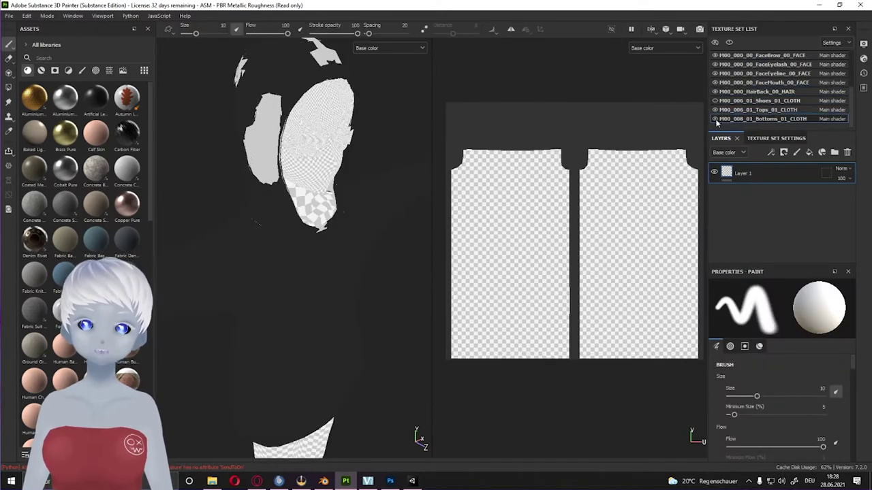
left_click(715, 73)
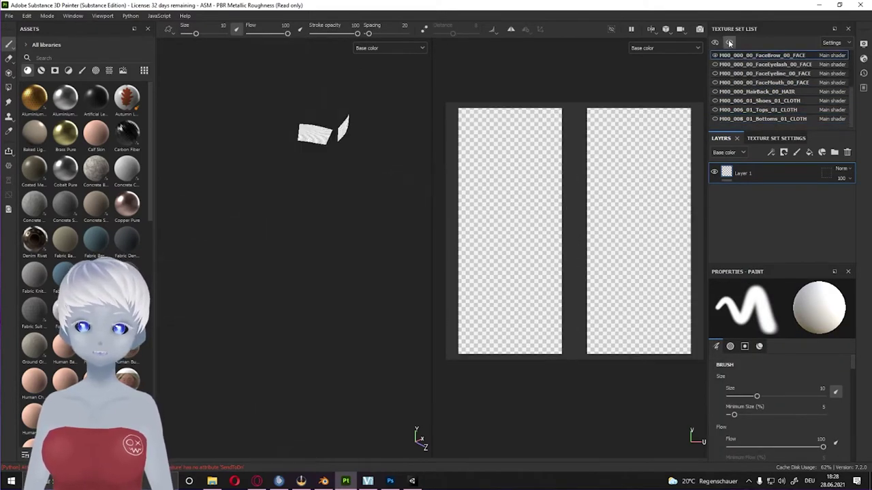
left_click(756, 110)
scroll(717, 95, "up", 3)
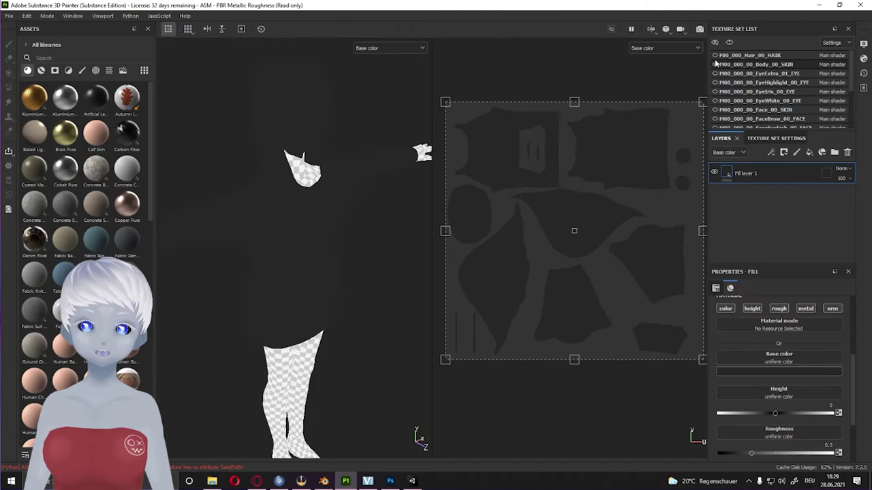
Save the project as Eyeless Jack
left_click(715, 101)
scroll(715, 102, "down", 3)
key("ctrl+s")
type("Eyeless")
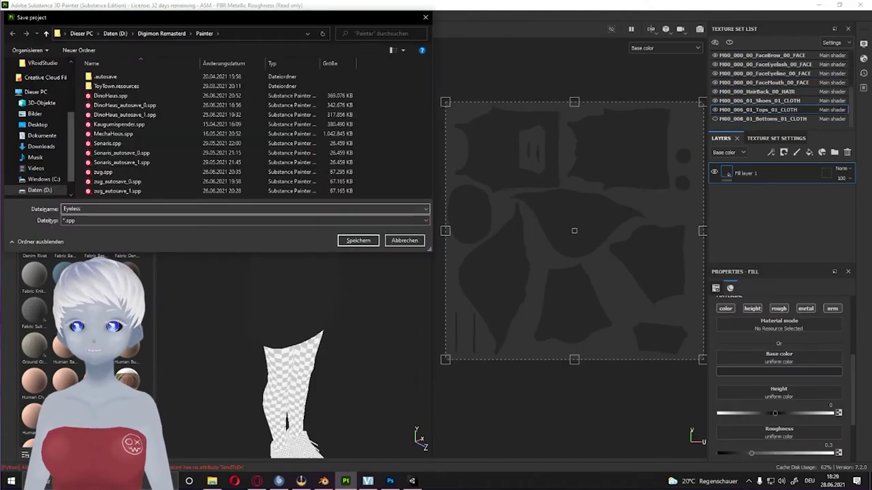
key("Return")
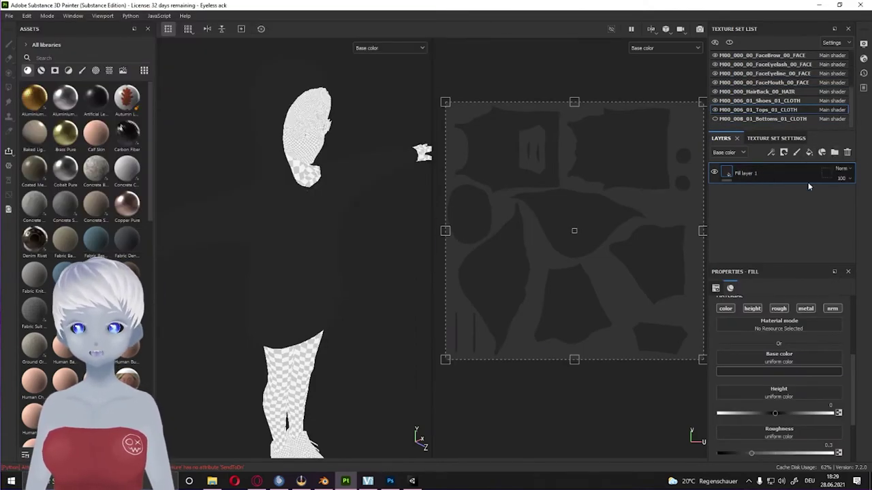
Darken the fill's base colour to 2b2b2b, duplicate the layer and switch to polygon fill
left_click(778, 371)
left_click_drag(859, 394, 862, 457)
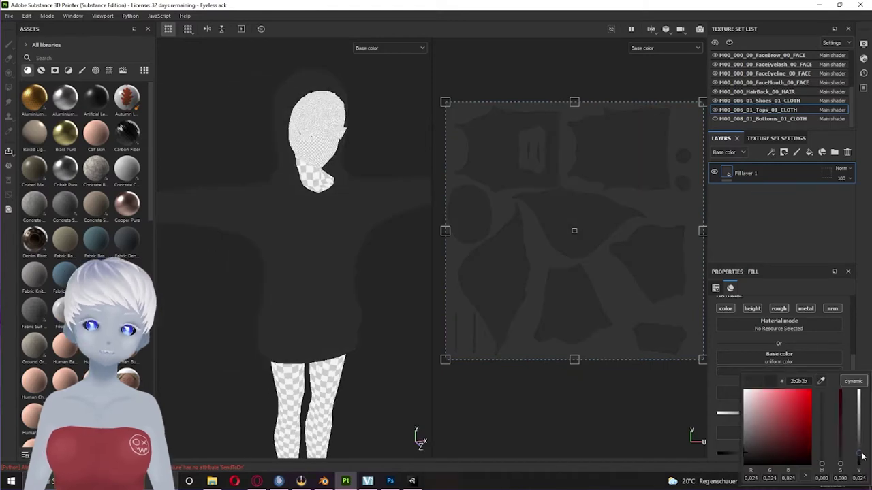
key("ctrl+d")
key("1")
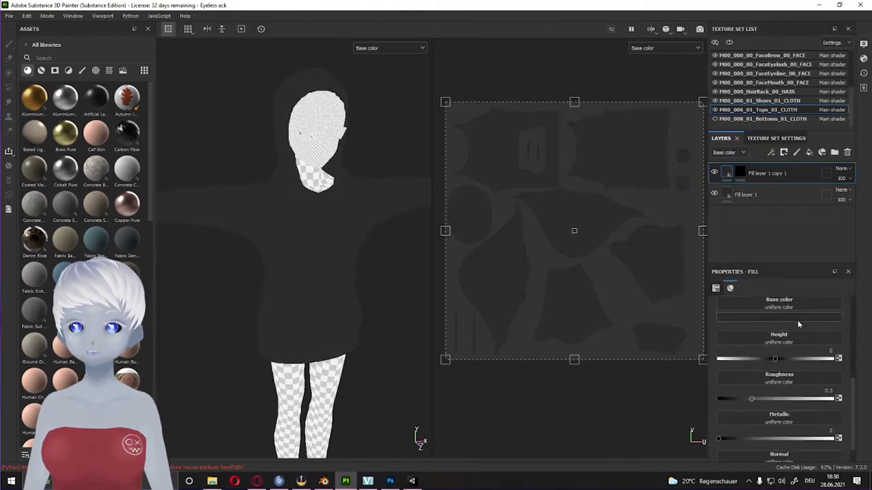
left_click_drag(302, 164, 158, 179, "alt")
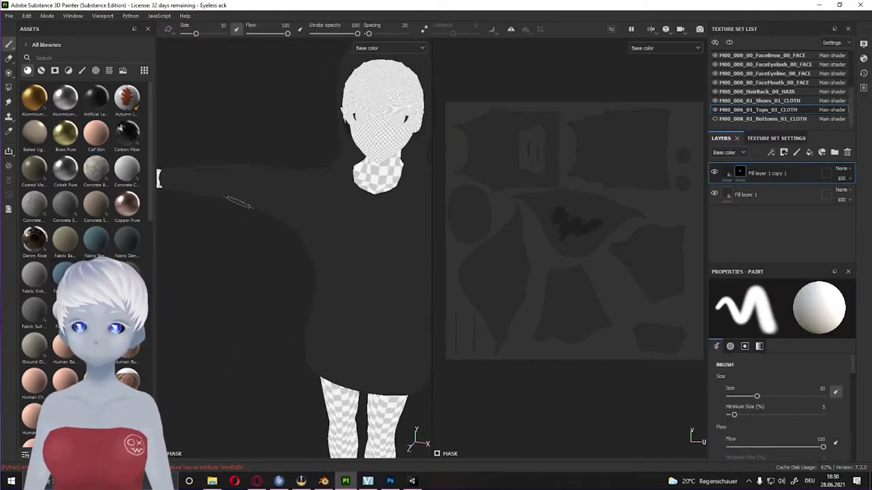
left_click(8, 87)
mouse_move(531, 195)
right_mouse_down("alt")
mouse_move(570, 249)
mouse_move(543, 196)
right_mouse_up("alt")
Add a second copy of the fill layer and frame the legs for painting its mask
right_click(750, 173)
left_click(729, 171)
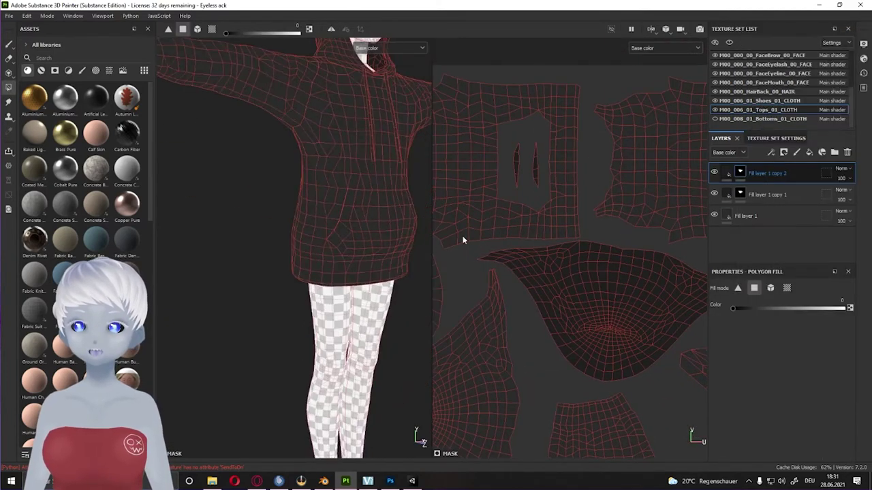
key("1")
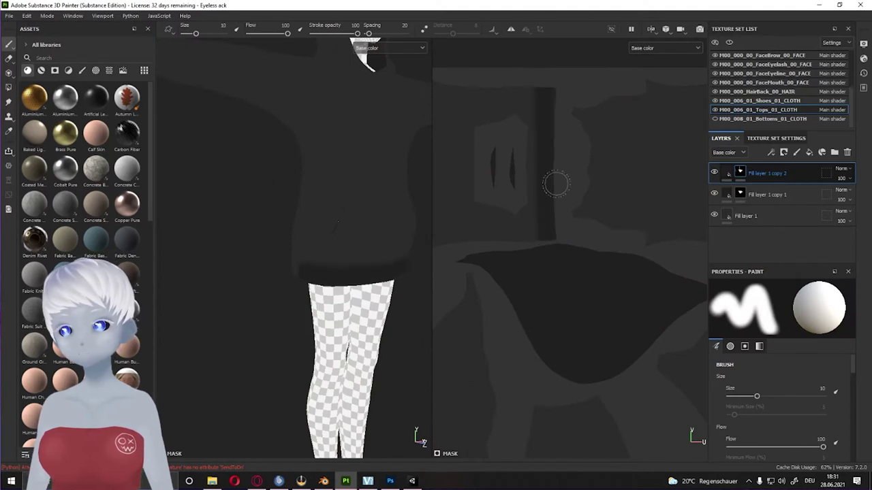
key("f")
left_click_drag(331, 245, 201, 257, "alt")
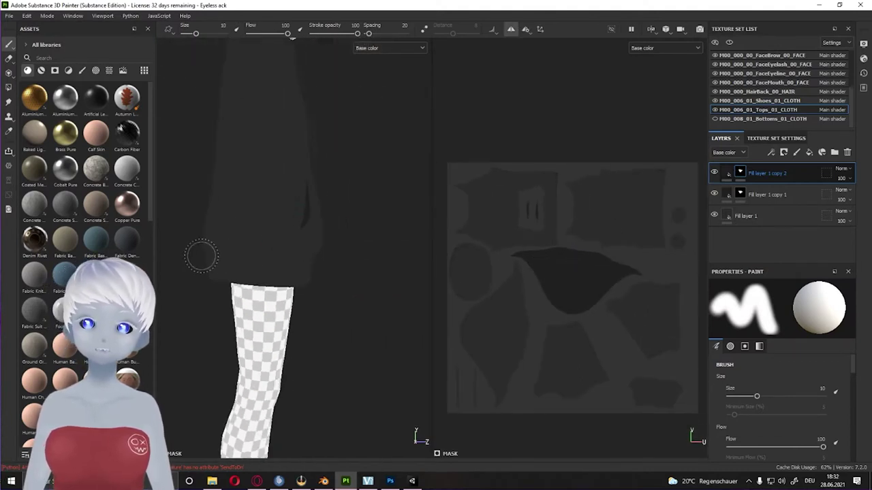
scroll(566, 197, "up", 3)
key("shift")
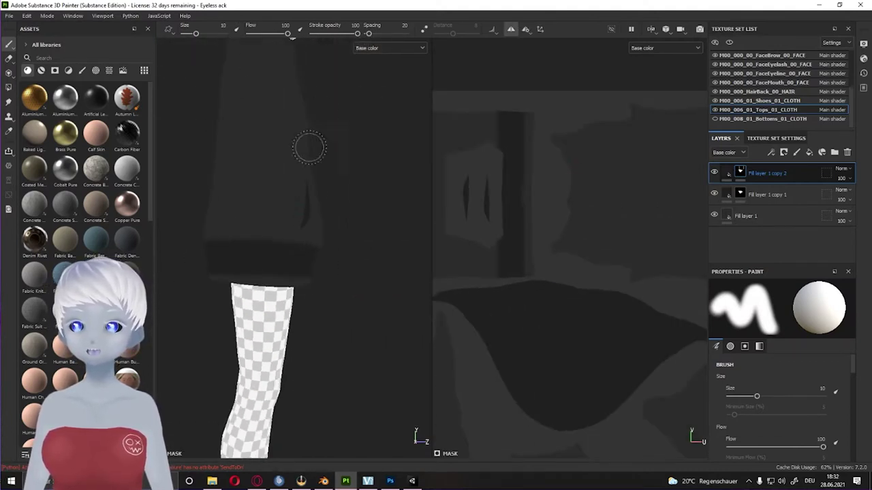
Pick the Basic Soft brush from the Brushes shelf and shrink it to a fine size
left_click(82, 70)
left_click(96, 170)
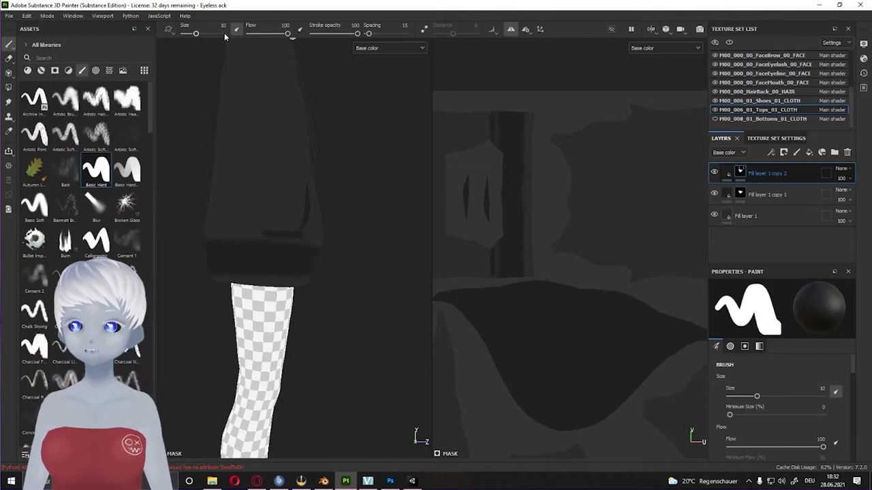
left_click(34, 205)
left_click_drag(195, 34, 188, 34)
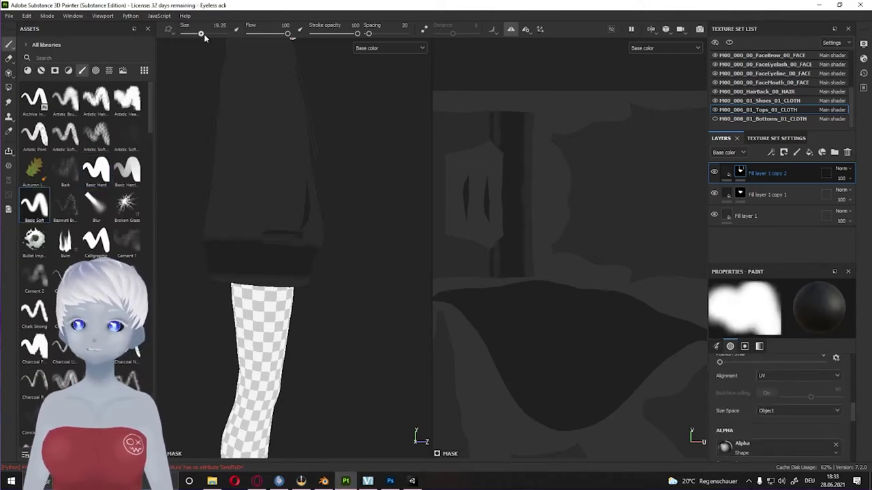
scroll(605, 411, "down", 3)
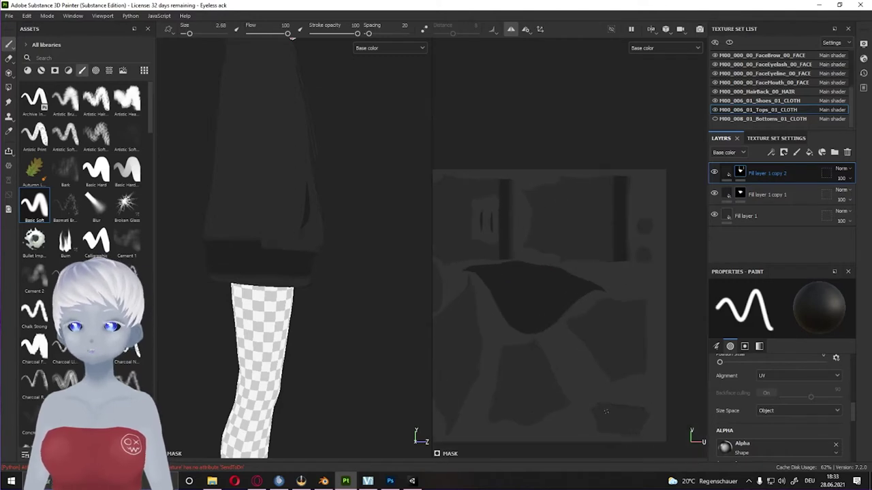
scroll(616, 281, "up", 4)
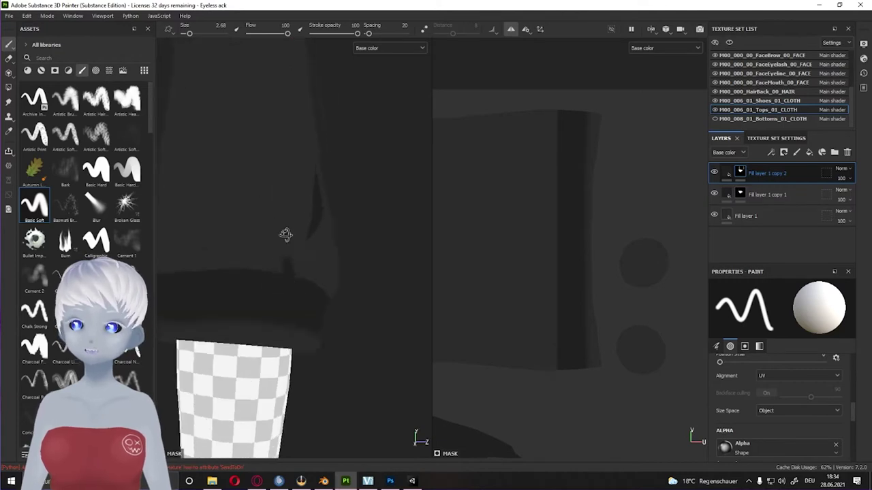
mouse_move(286, 234)
left_mouse_down("alt")
mouse_move(249, 229)
mouse_move(403, 333)
left_mouse_up("alt")
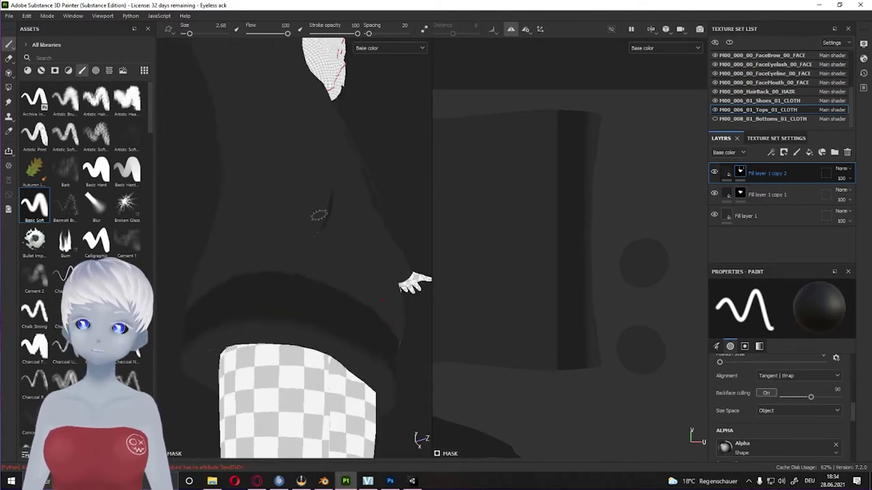
left_click_drag(319, 215, 202, 224, "alt")
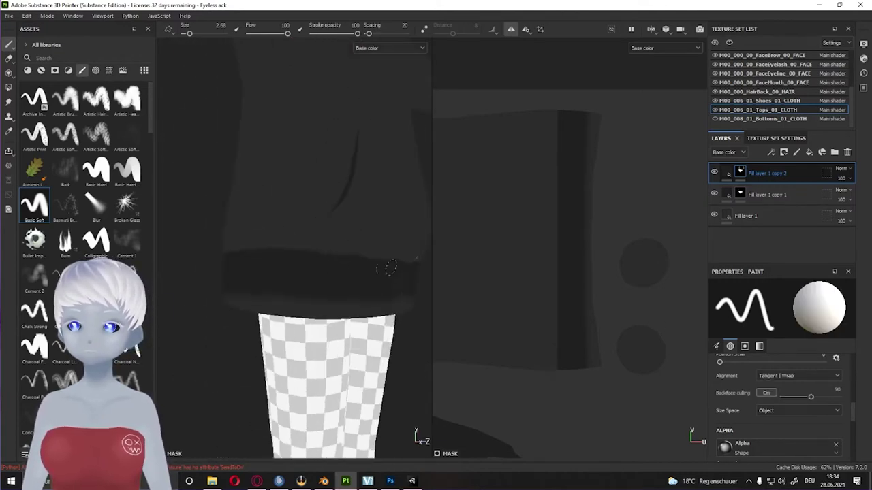
Tune the brush to about 7.5 size and 8 stroke opacity for faint shading
left_click(598, 116)
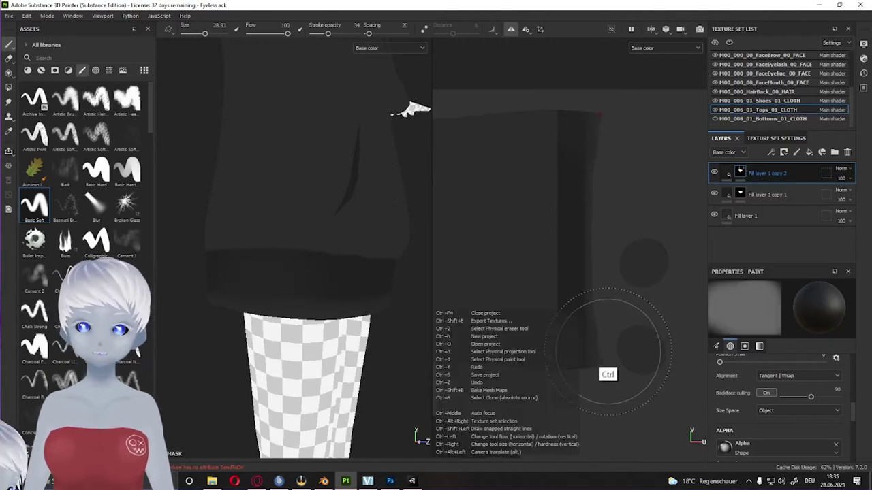
mouse_move(413, 235)
left_mouse_down("alt")
mouse_move(515, 312)
mouse_move(175, 311)
left_mouse_up("alt")
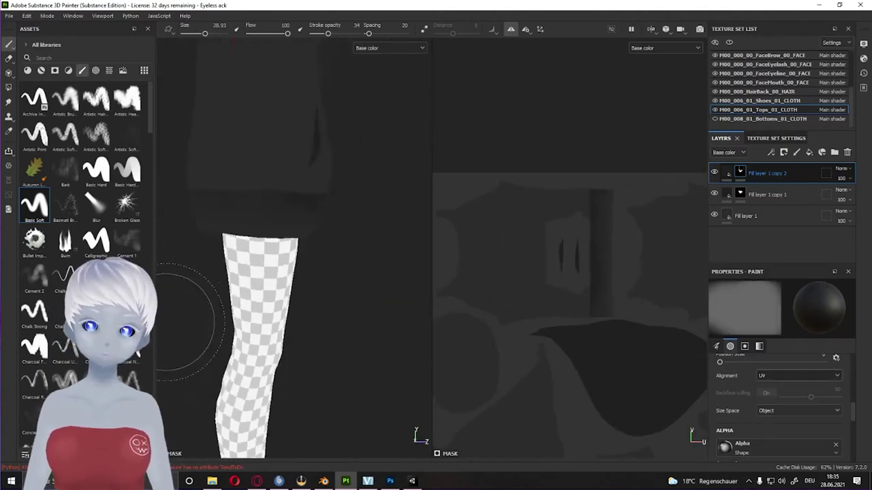
left_click_drag(206, 33, 198, 34)
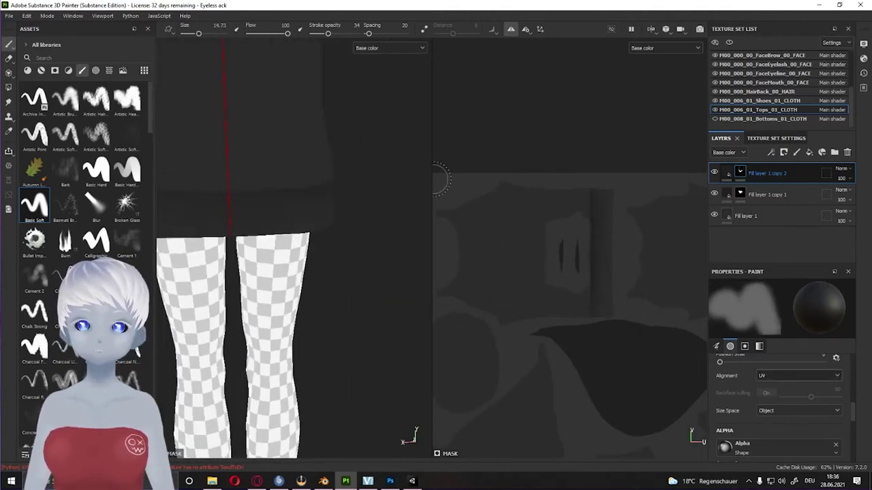
mouse_move(231, 204)
left_mouse_down("alt")
mouse_move(416, 224)
mouse_move(307, 195)
left_mouse_up("alt")
right_click(308, 195)
left_click_drag(263, 290, 251, 290)
mouse_move(255, 231)
left_mouse_down("alt")
mouse_move(263, 243)
mouse_move(327, 245)
mouse_move(334, 230)
mouse_move(197, 231)
left_mouse_up("alt")
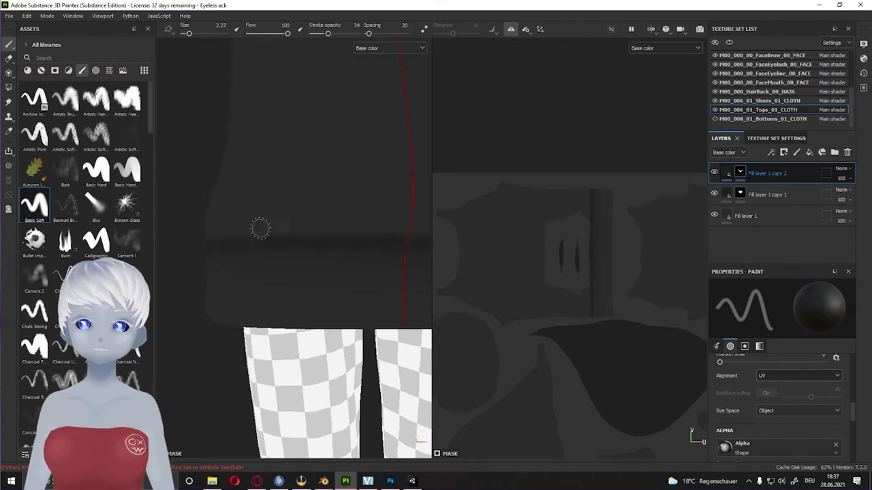
mouse_move(261, 229)
left_mouse_down("alt")
mouse_move(374, 238)
mouse_move(425, 261)
mouse_move(365, 209)
mouse_move(327, 205)
mouse_move(291, 249)
mouse_move(304, 273)
left_mouse_up("alt")
scroll(557, 244, "up", 3)
left_click(189, 34)
right_click_drag(304, 272, 374, 234, "ctrl")
mouse_move(374, 234)
left_mouse_down("alt")
mouse_move(310, 304)
mouse_move(350, 263)
left_mouse_up("alt")
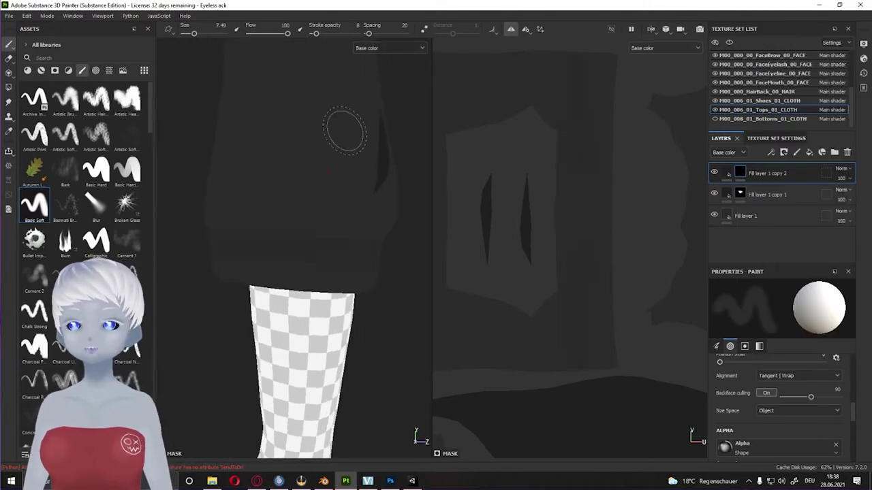
Paint dark shading strokes along the hoodie hem, shrinking the brush to about 4
mouse_move(345, 131)
left_mouse_down("alt")
mouse_move(191, 238)
mouse_move(243, 282)
mouse_move(341, 262)
left_mouse_up("alt")
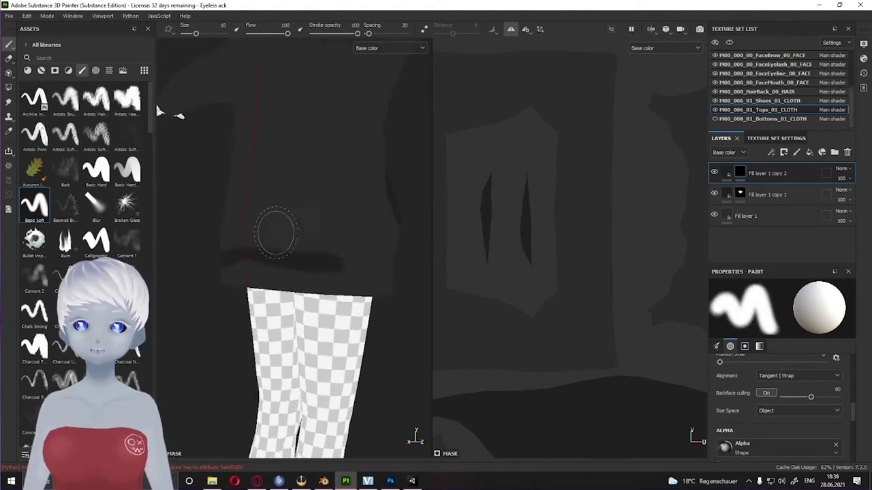
scroll(589, 166, "down", 2)
scroll(527, 206, "down", 2)
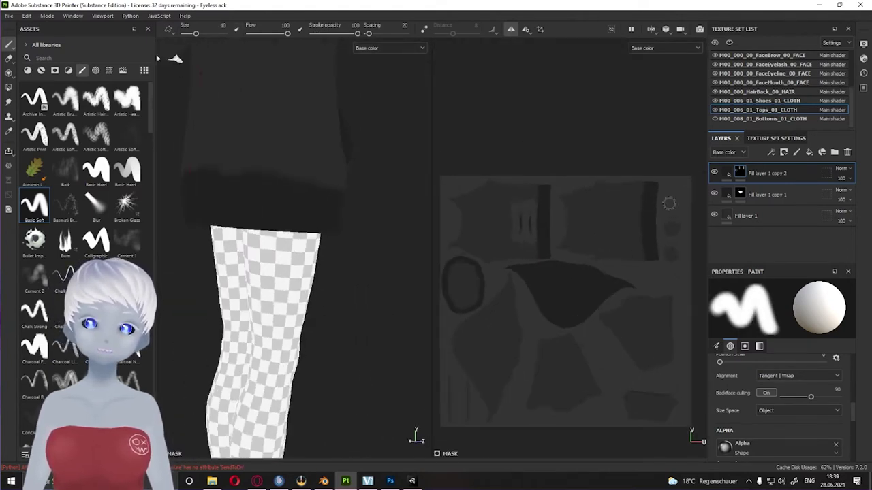
scroll(669, 203, "up", 3)
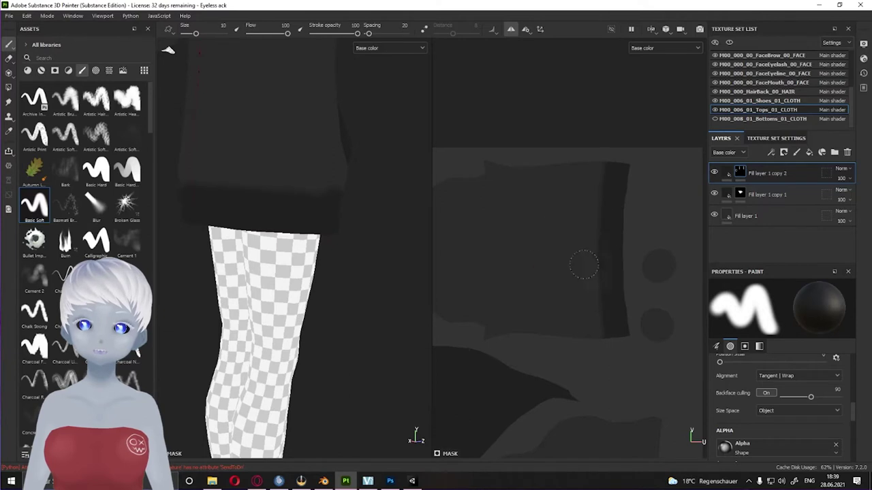
scroll(583, 266, "up", 2)
scroll(476, 141, "down", 2)
scroll(555, 192, "down", 2)
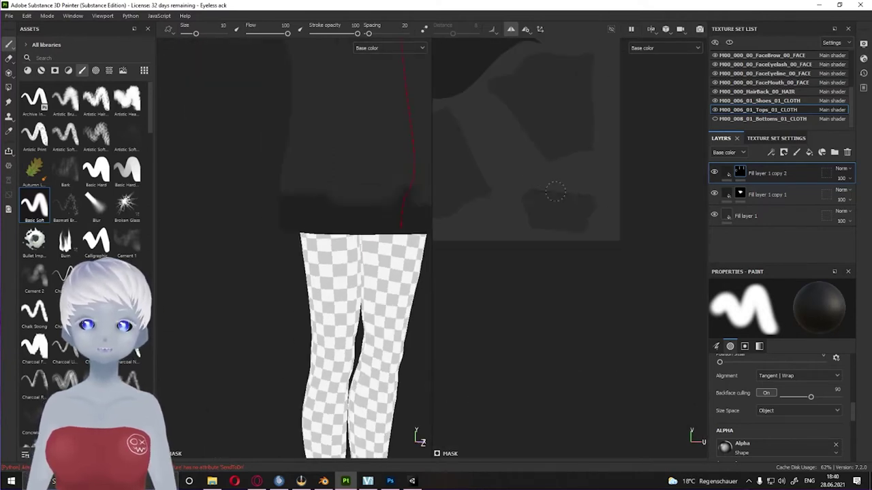
scroll(607, 175, "up", 3)
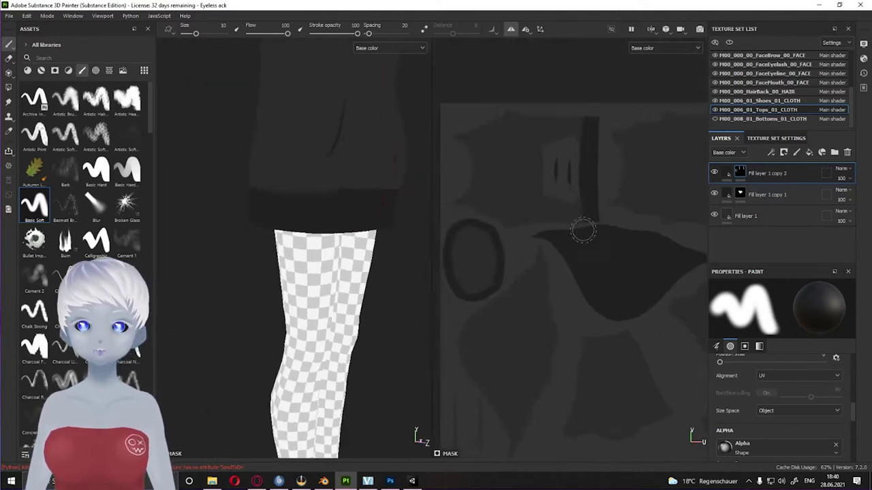
scroll(579, 229, "up", 2)
right_click_drag(553, 241, 519, 239, "ctrl")
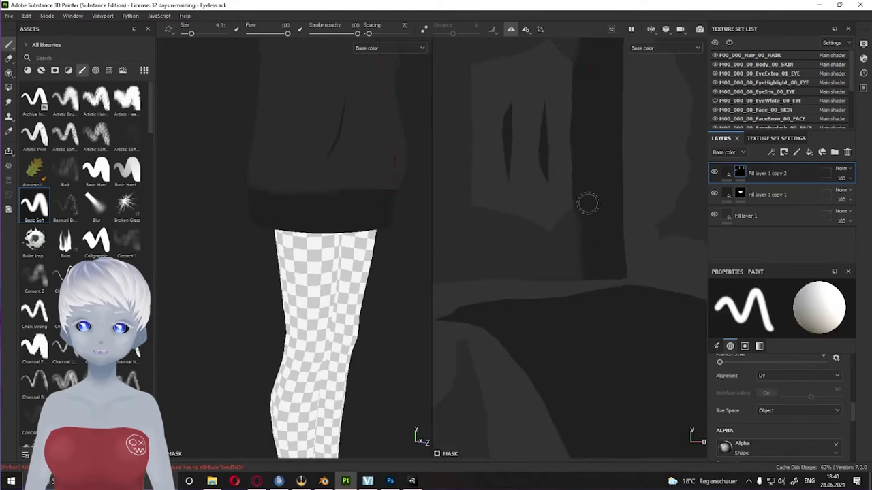
scroll(580, 295, "down", 2)
scroll(211, 195, "down", 3)
scroll(389, 159, "up", 2)
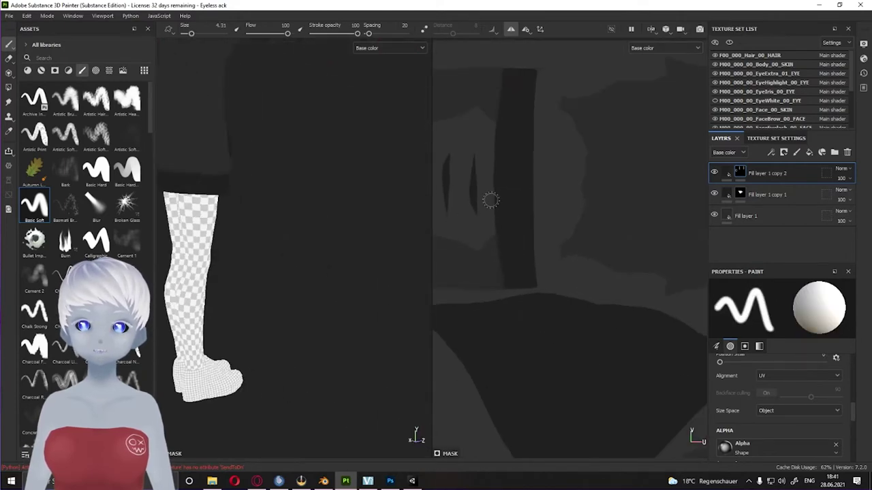
Lower Fill layer 1 copy 2's opacity to 58
left_click_drag(365, 121, 189, 306, "alt")
scroll(273, 204, "up", 2)
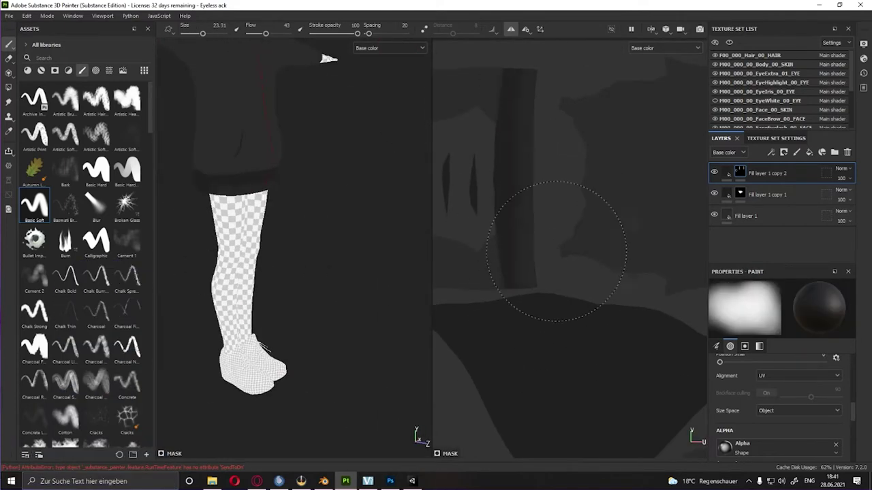
scroll(221, 123, "up", 2)
scroll(476, 157, "down", 2)
scroll(360, 121, "down", 3)
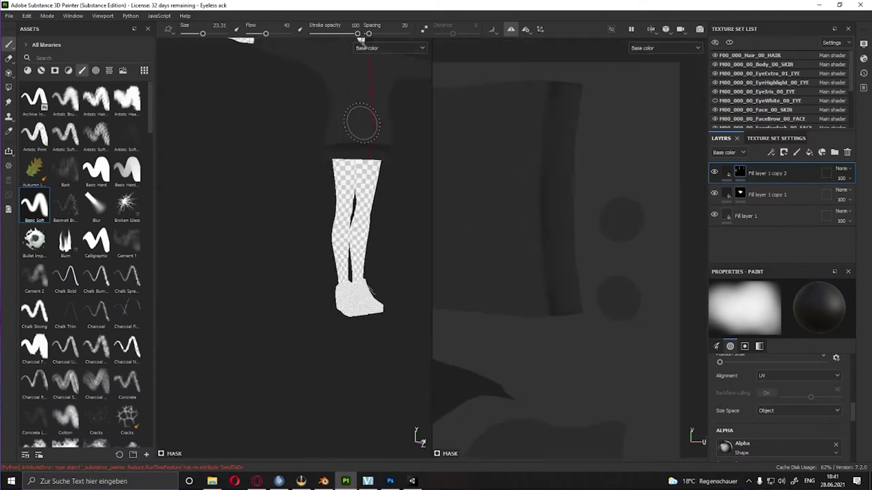
left_click_drag(842, 178, 850, 196)
scroll(335, 160, "up", 2)
scroll(565, 111, "down", 2)
Shrink the brush to about 3.4 and shade around the sleeve and hand
scroll(594, 199, "up", 2)
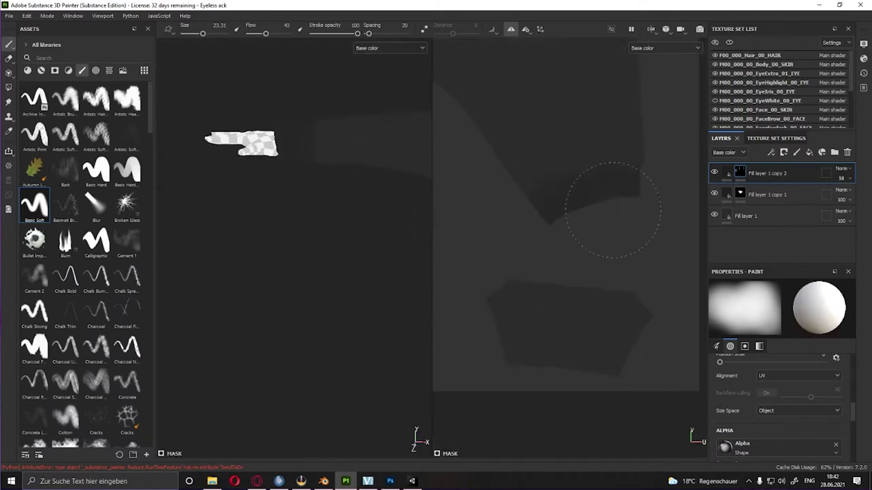
right_click(565, 214)
left_click_drag(681, 270, 600, 270)
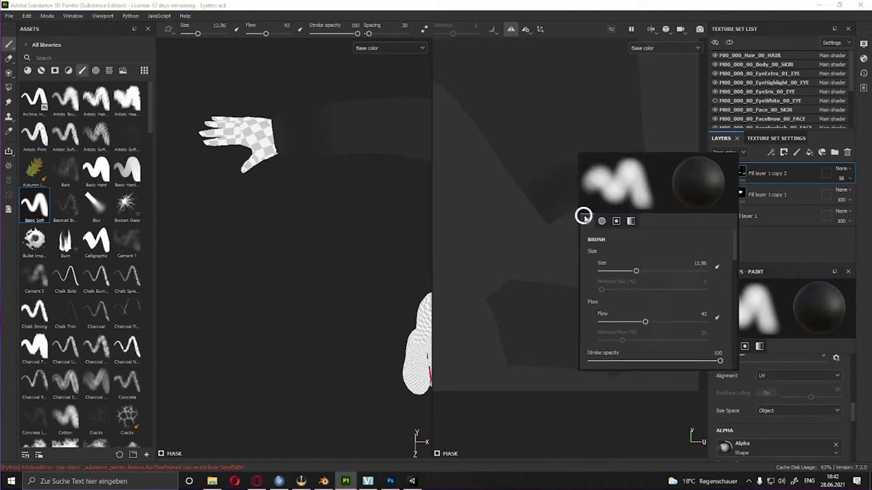
left_click_drag(409, 61, 265, 43, "alt")
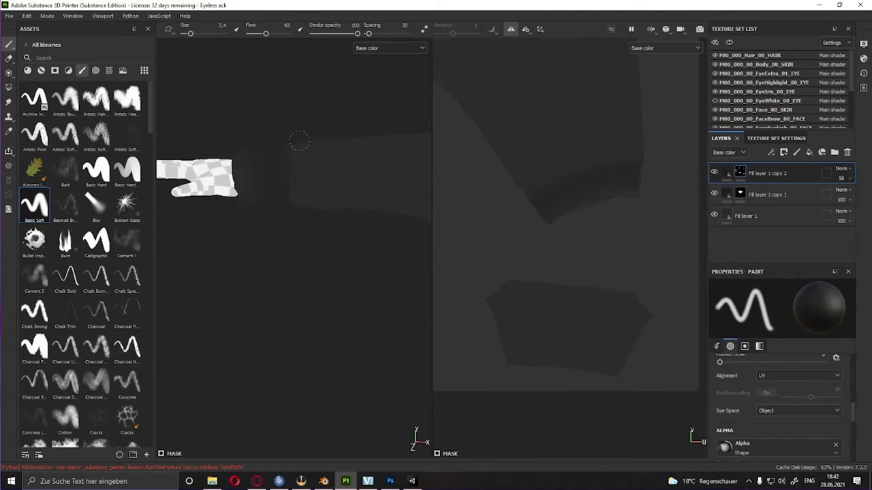
left_click_drag(293, 204, 341, 205, "alt")
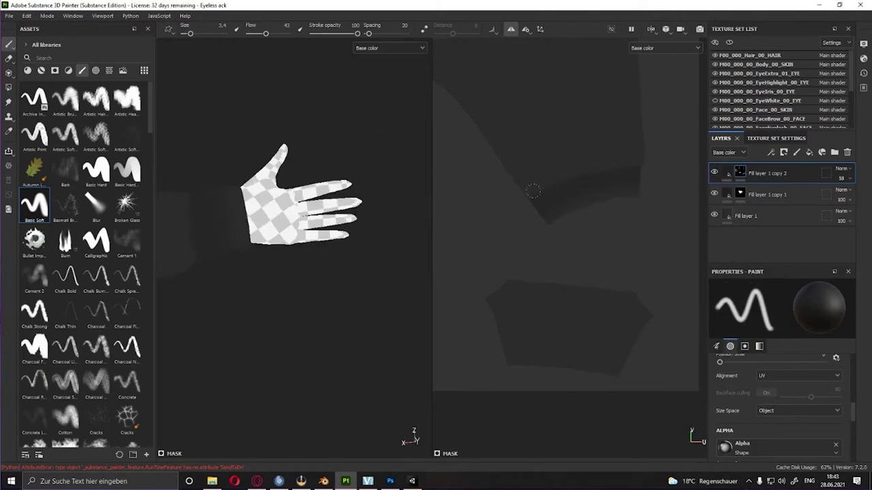
key("f")
Enlarge the brush to about 17, shade the leg, and duplicate the layer as Fill layer 1 copy 3
middle_click_drag(484, 257, 440, 185)
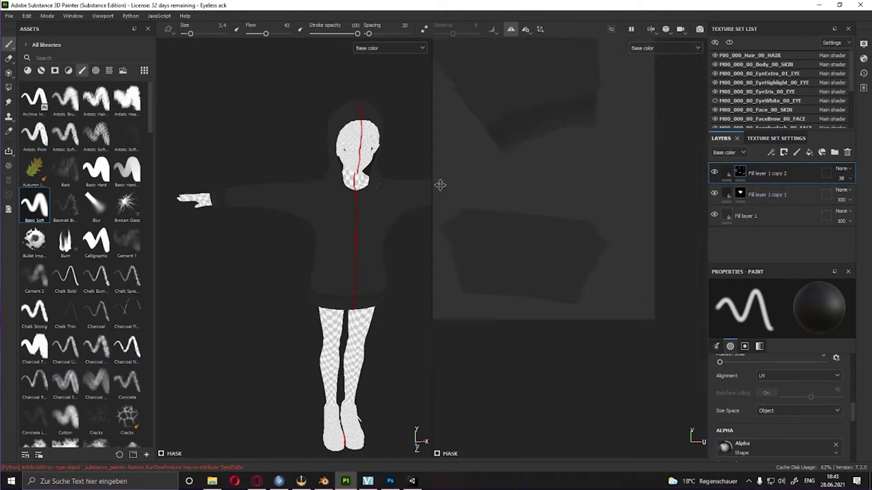
right_click_drag(440, 185, 485, 196, "ctrl")
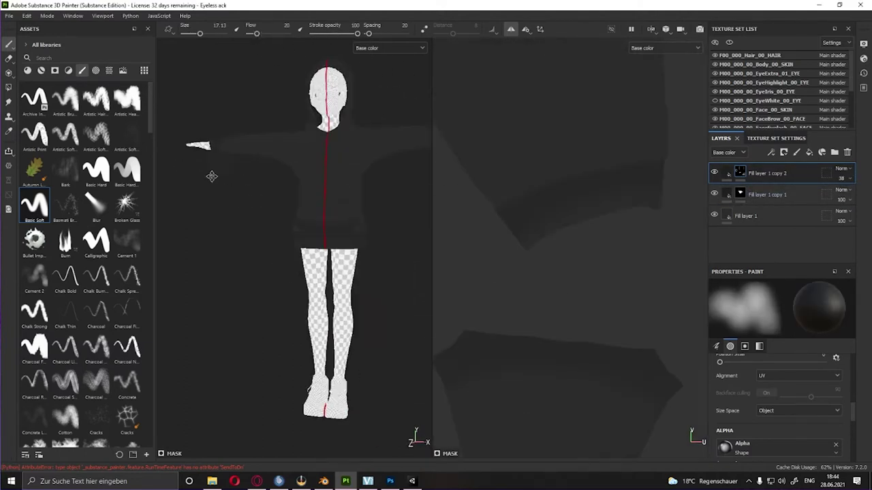
right_click(504, 168)
scroll(327, 320, "up", 5)
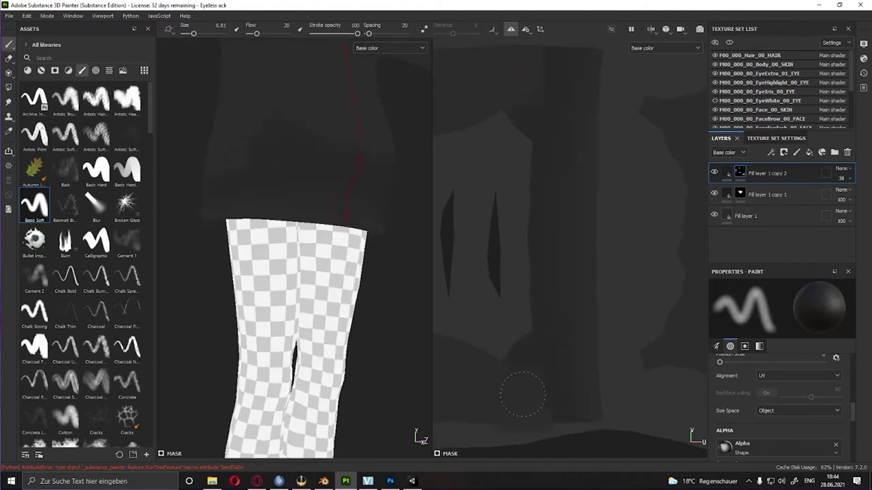
left_click_drag(327, 320, 341, 291, "alt")
left_click_drag(337, 181, 501, 382, "alt")
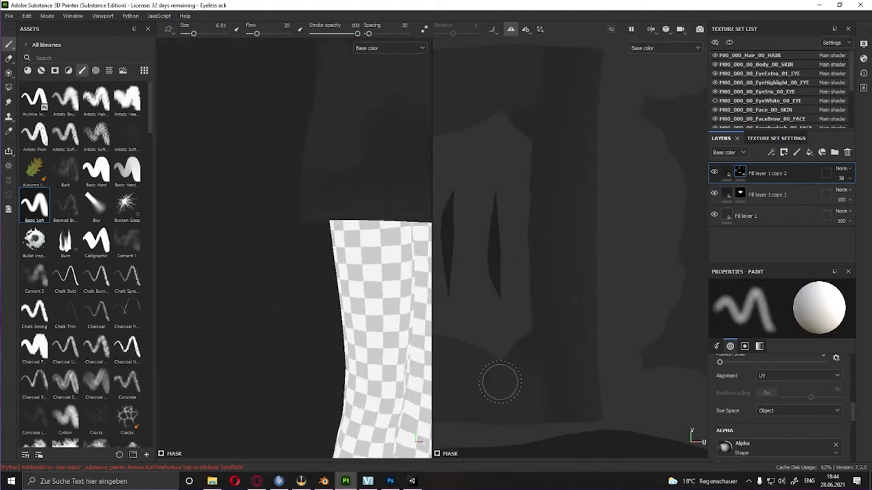
key("ctrl+d")
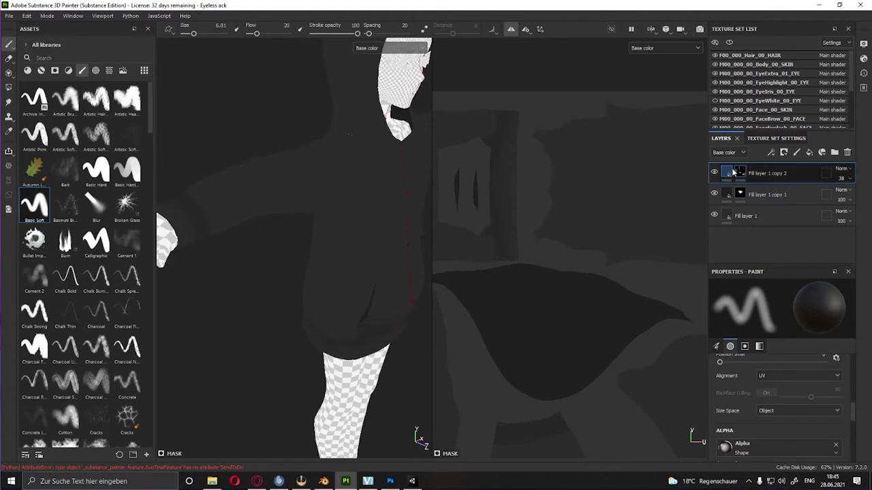
mouse_move(334, 288)
left_mouse_down("alt")
mouse_move(232, 265)
mouse_move(254, 199)
left_mouse_up("alt")
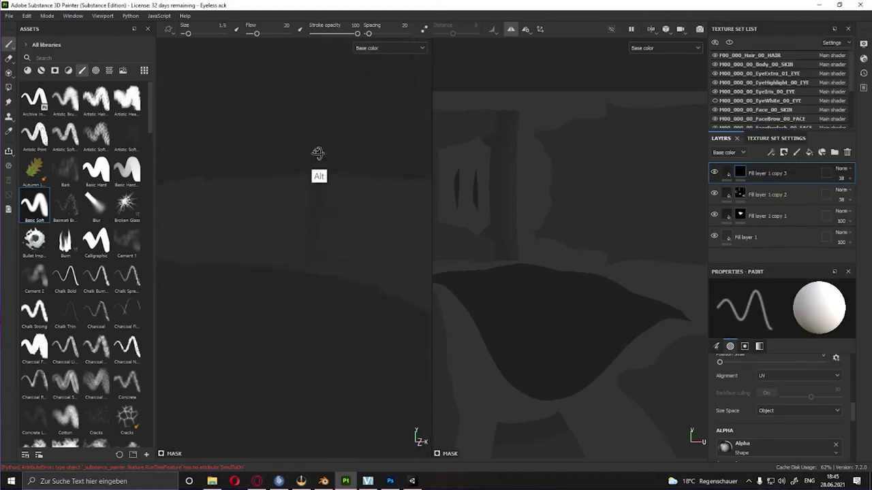
Orbit and zoom around the head, hood and sleeve to inspect the soft shading
mouse_move(324, 185)
left_mouse_down("alt")
mouse_move(344, 191)
mouse_move(315, 226)
left_mouse_up("alt")
mouse_move(342, 297)
left_mouse_down("alt")
mouse_move(247, 207)
mouse_move(253, 141)
mouse_move(330, 263)
mouse_move(263, 307)
left_mouse_up("alt")
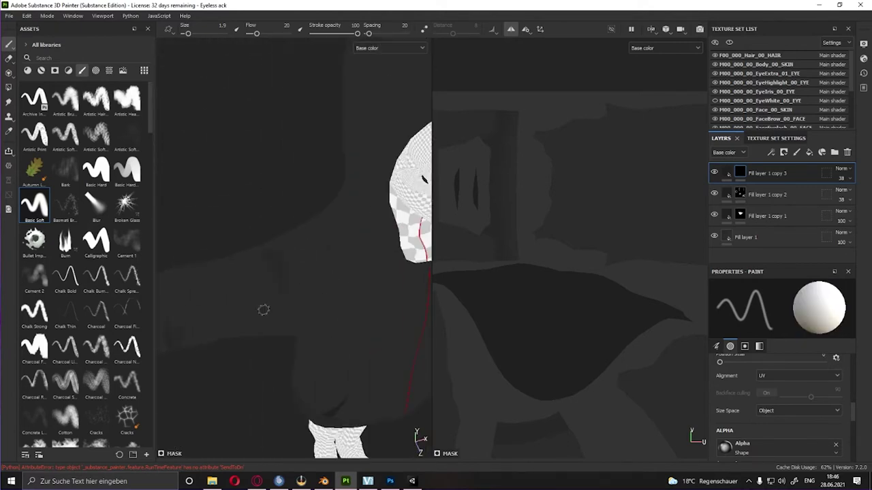
middle_click_drag(263, 307, 371, 290, "alt")
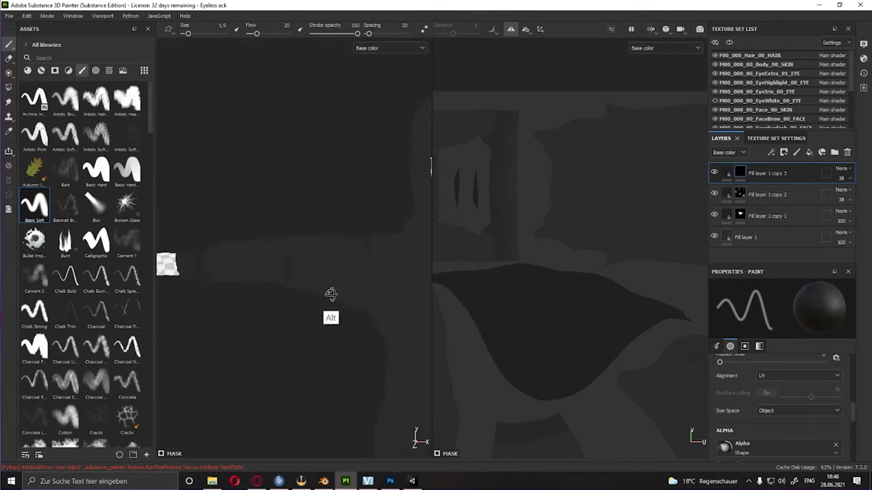
left_click_drag(331, 292, 271, 120, "alt")
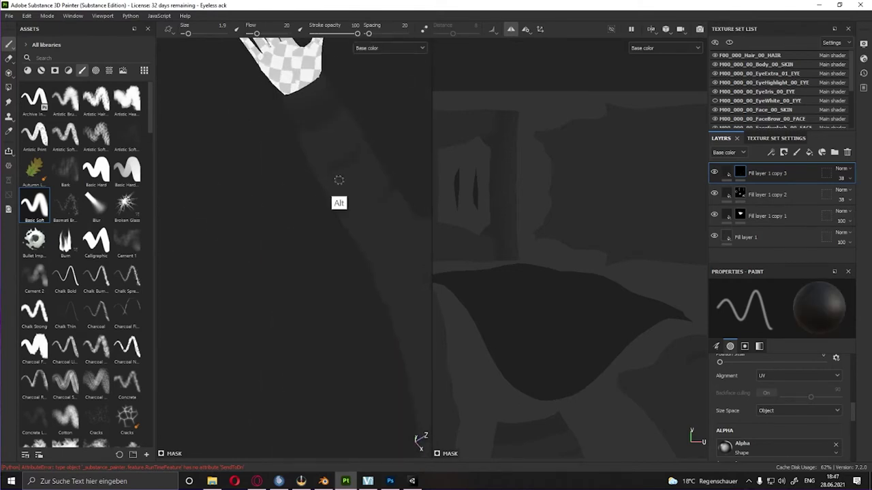
mouse_move(338, 180)
left_mouse_down("alt")
mouse_move(294, 227)
mouse_move(327, 238)
mouse_move(270, 220)
mouse_move(230, 247)
left_mouse_up("alt")
middle_click_drag(463, 204, 500, 178, "alt")
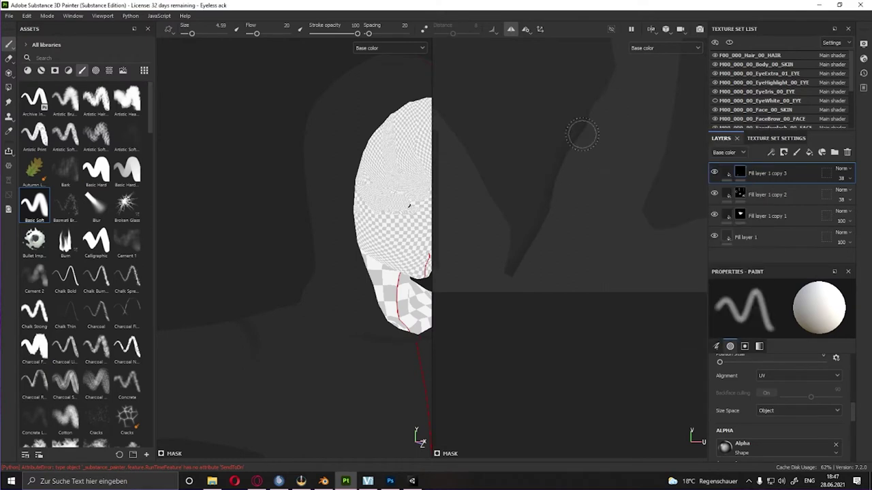
mouse_move(382, 170)
left_mouse_down("alt")
mouse_move(220, 175)
mouse_move(307, 204)
left_mouse_up("alt")
middle_click_drag(529, 210, 516, 288, "alt")
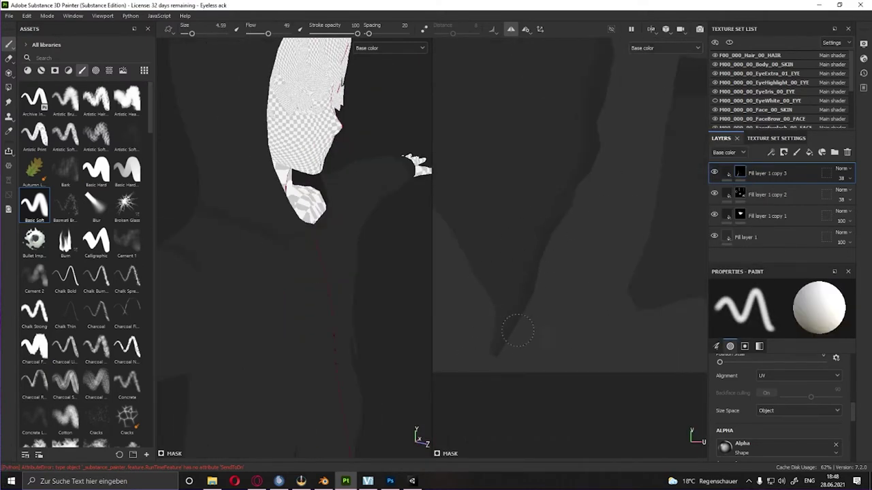
scroll(293, 245, "up", 5)
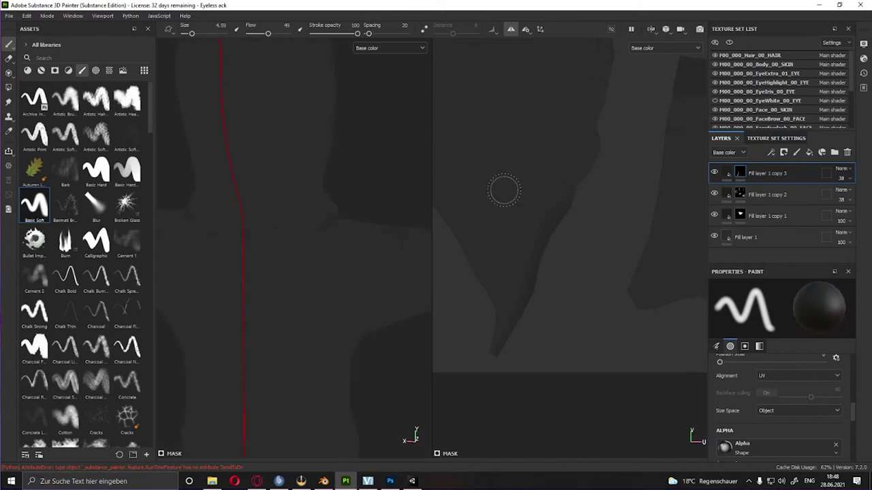
Smudge the hood shading mask, then go back to painting with a slightly larger brush
key("5")
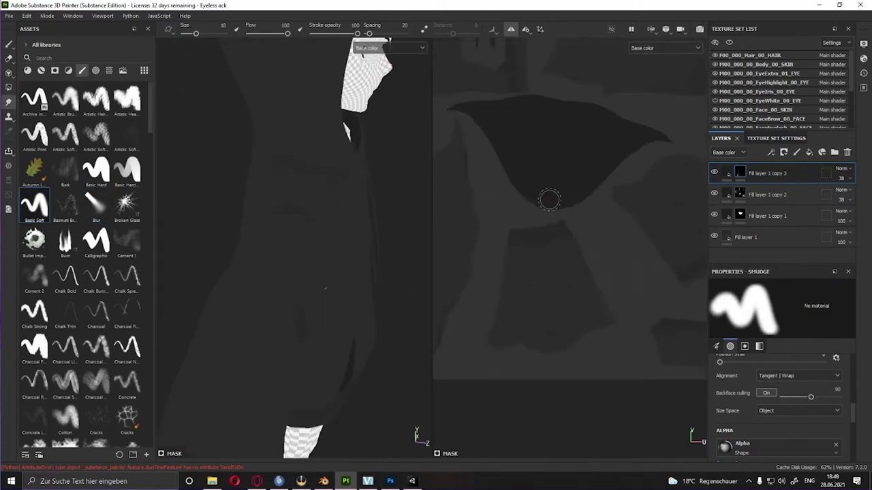
middle_click_drag(547, 196, 688, 320)
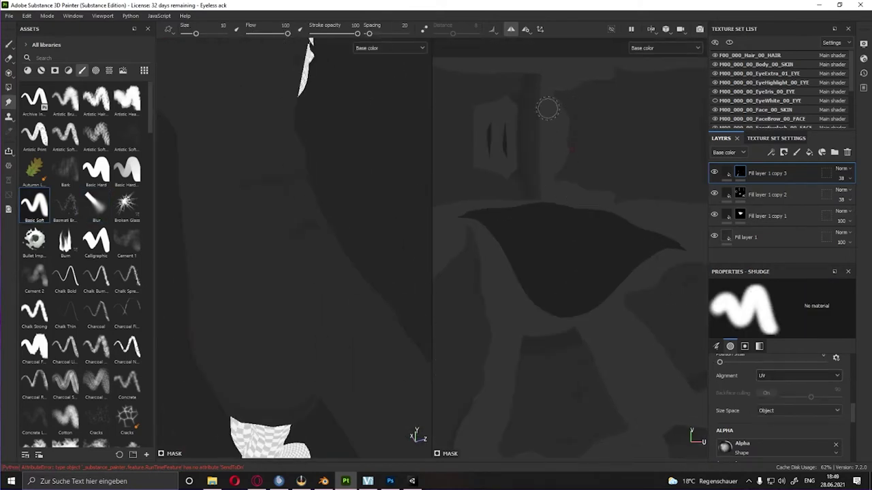
middle_click_drag(567, 163, 652, 191)
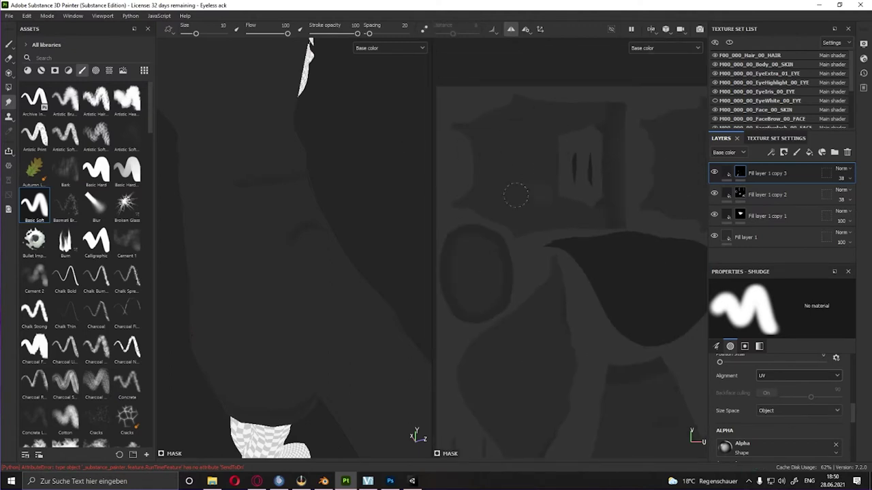
left_click(9, 43)
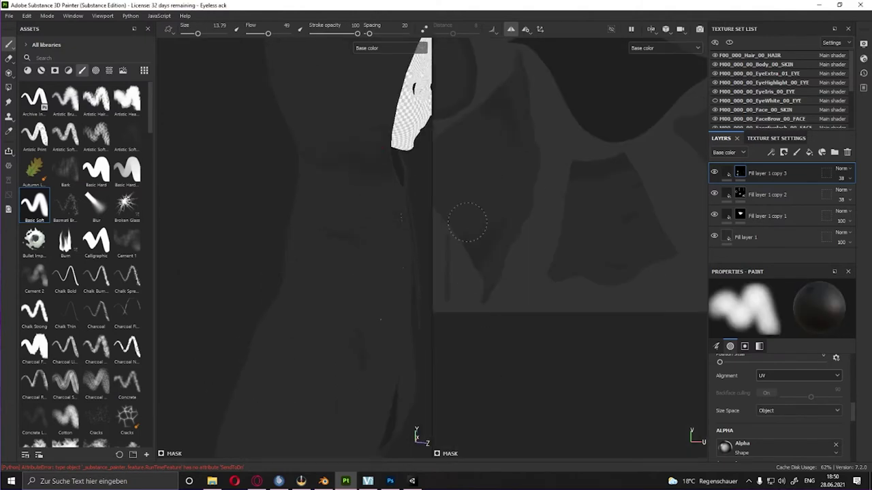
left_click_drag(425, 259, 475, 243, "alt")
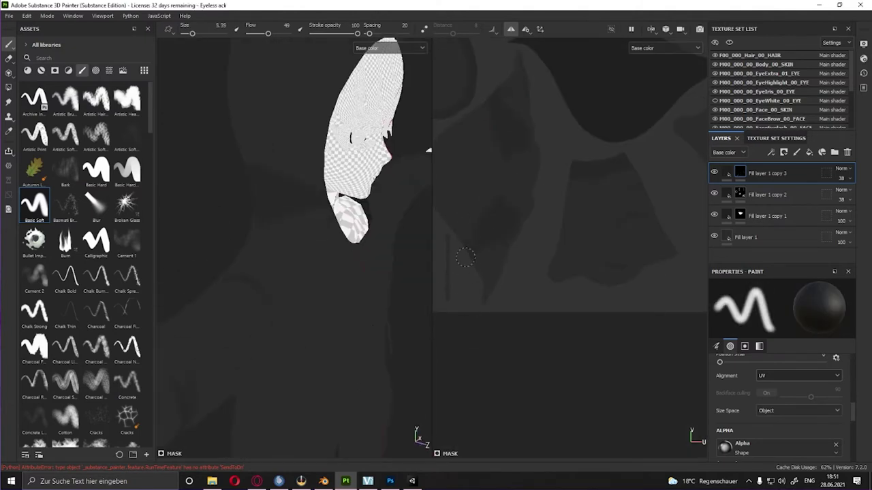
Enlarge the brush to about 17, shade around the head, and select Fill layer 1 copy 2
left_click_drag(185, 268, 290, 208, "alt")
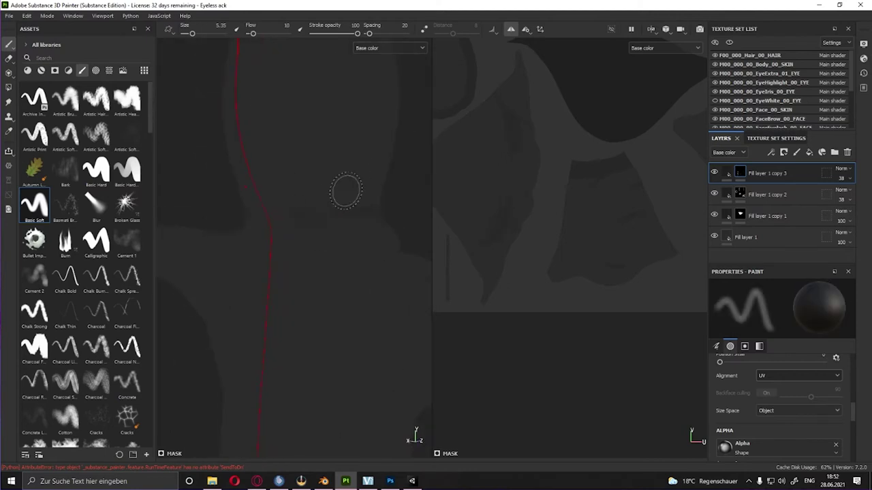
left_click_drag(263, 208, 254, 86, "alt")
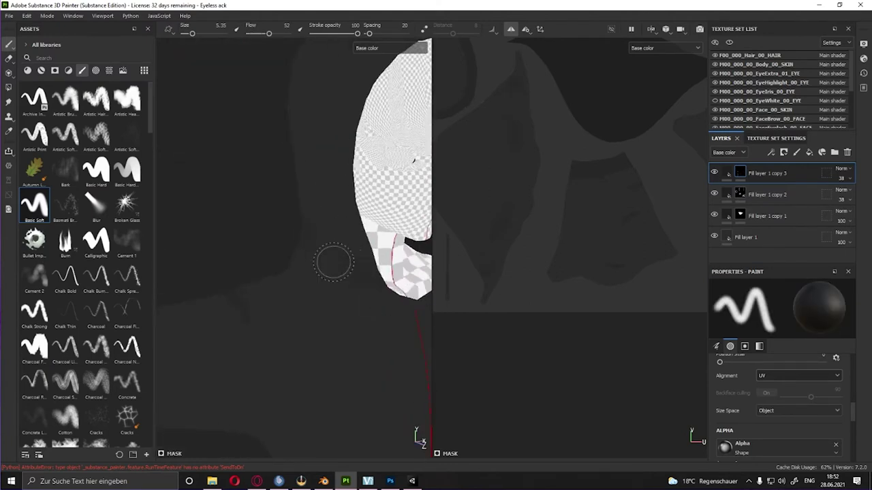
left_click_drag(334, 262, 252, 272, "alt")
right_click_drag(252, 273, 255, 317, "ctrl")
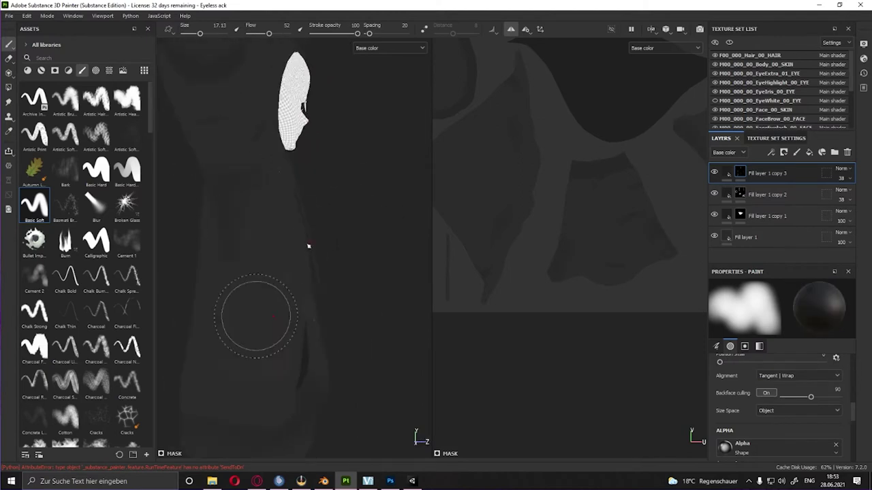
mouse_move(231, 176)
left_mouse_down("alt")
mouse_move(273, 346)
mouse_move(272, 295)
mouse_move(243, 335)
mouse_move(230, 324)
mouse_move(265, 243)
mouse_move(263, 263)
mouse_move(323, 350)
mouse_move(229, 378)
mouse_move(293, 286)
mouse_move(327, 272)
left_mouse_up("alt")
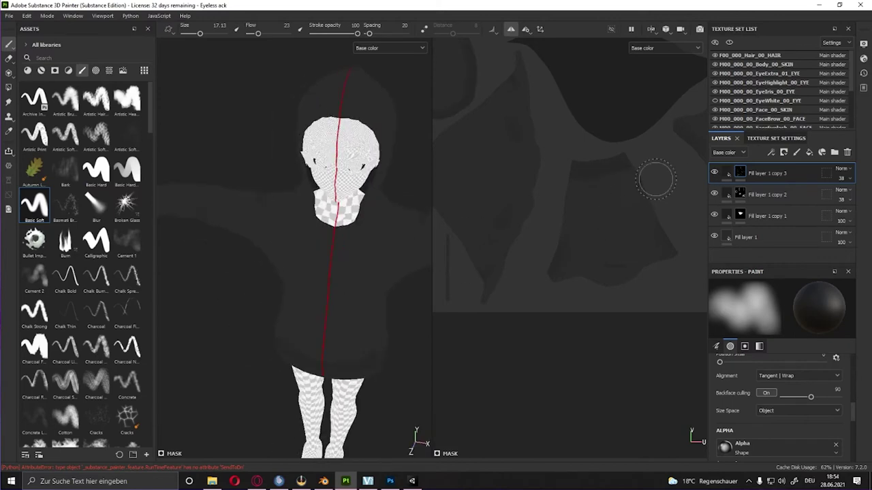
mouse_move(409, 225)
left_mouse_down("alt")
mouse_move(369, 249)
mouse_move(408, 286)
left_mouse_up("alt")
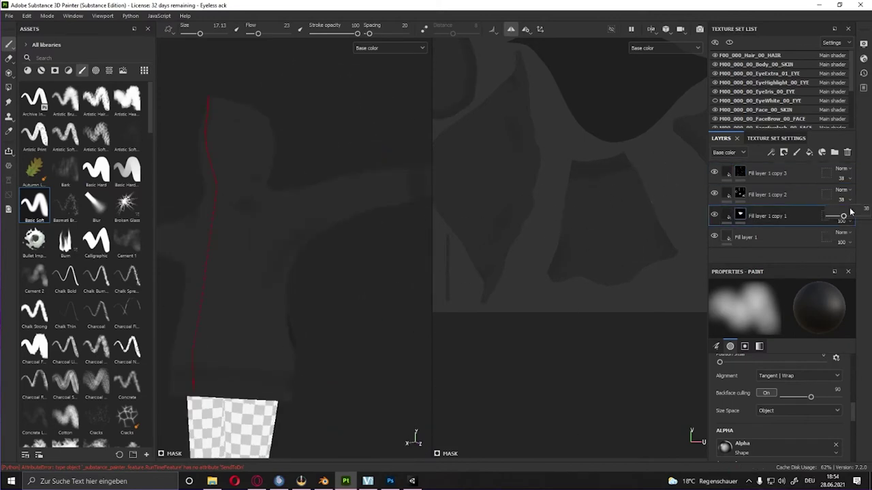
left_click(767, 194)
key("4")
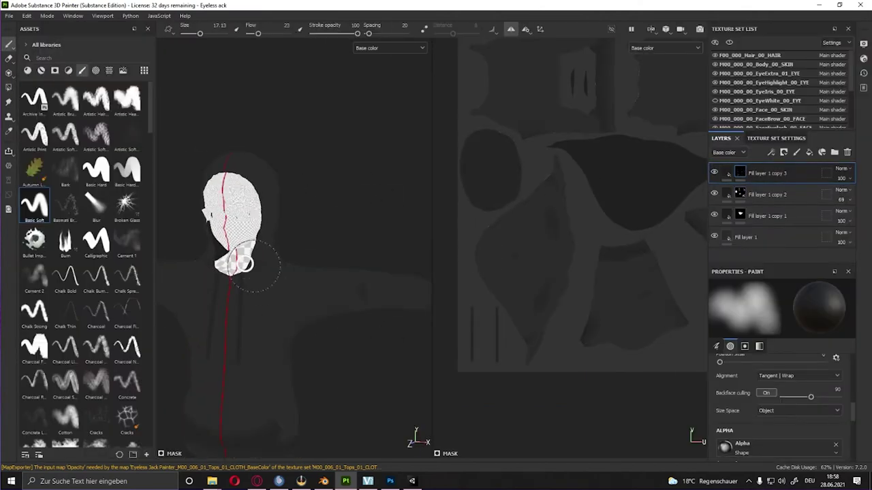
left_click_drag(264, 271, 342, 326, "alt")
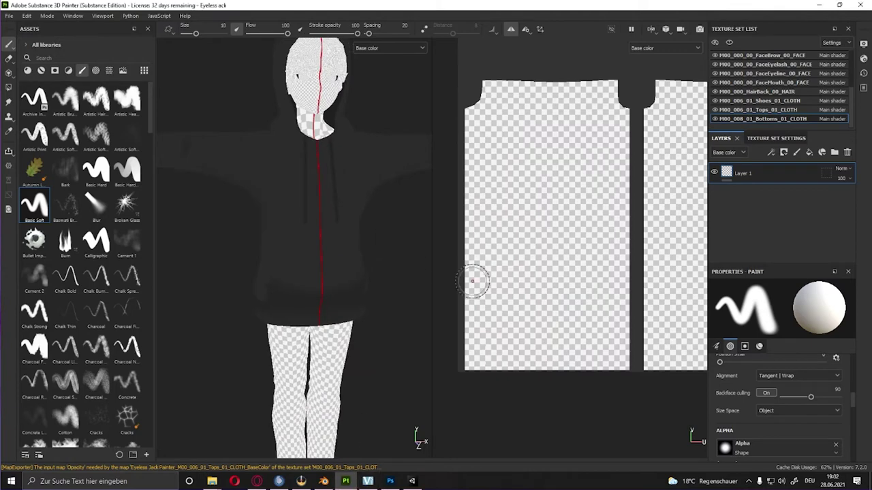
Add a fill layer to the pants texture set and duplicate it as Fill layer 1 copy 1
middle_click_drag(397, 262, 397, 152)
left_click(809, 151)
scroll(373, 320, "up", 1)
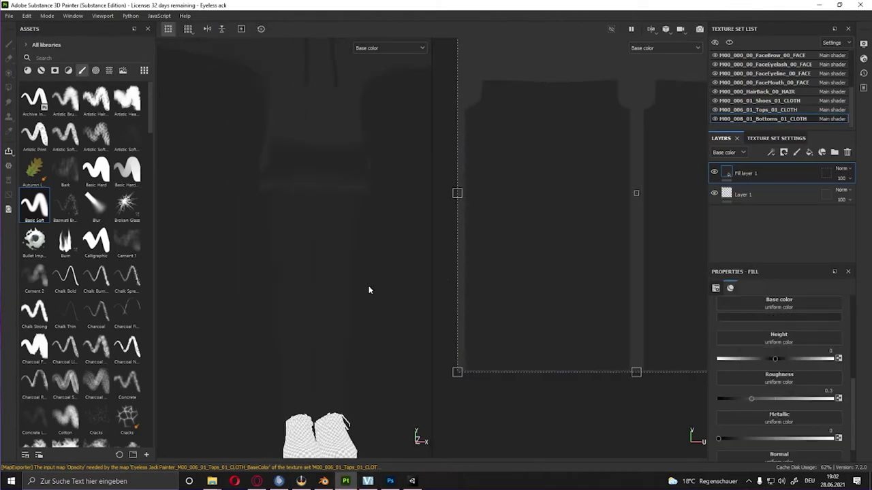
key("ctrl+d")
left_click(858, 357)
Begin painting the copy's mask near the waistband and open the fill layer's colour settings
key("1")
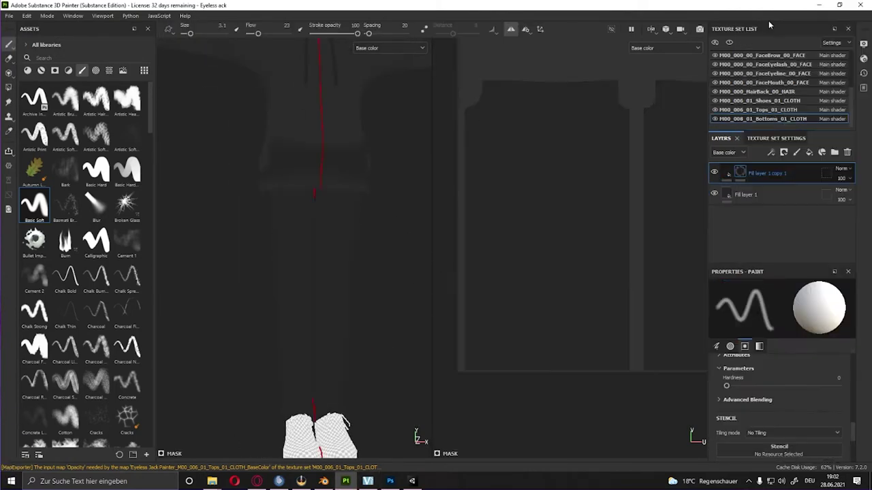
scroll(497, 218, "down", 2)
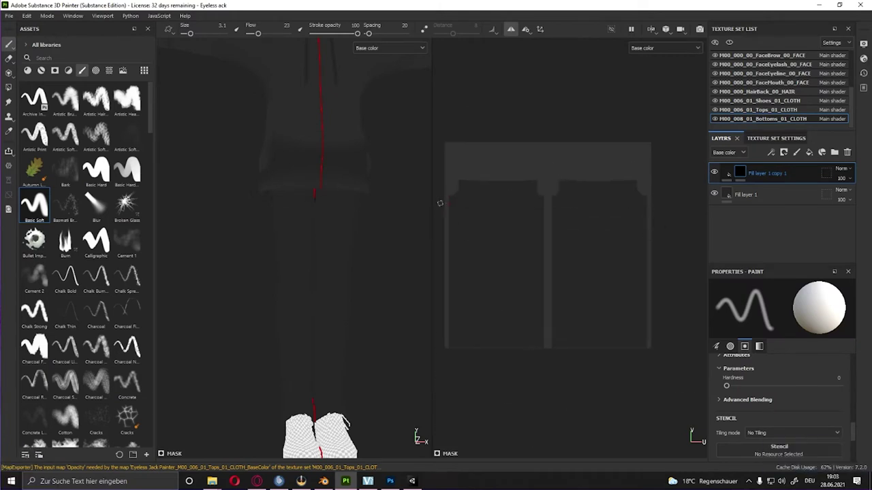
scroll(543, 143, "up", 2)
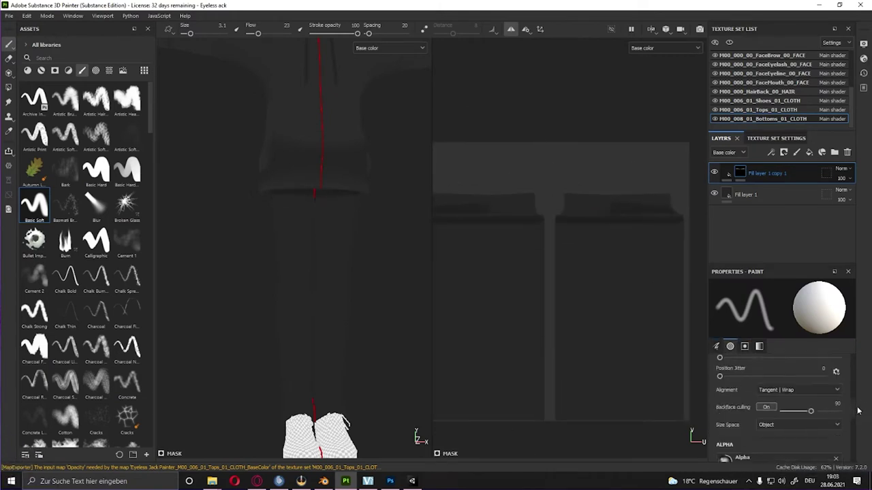
scroll(783, 381, "down", 3)
mouse_move(583, 201)
right_mouse_down("ctrl")
mouse_move(587, 190)
mouse_move(556, 202)
right_mouse_up("ctrl")
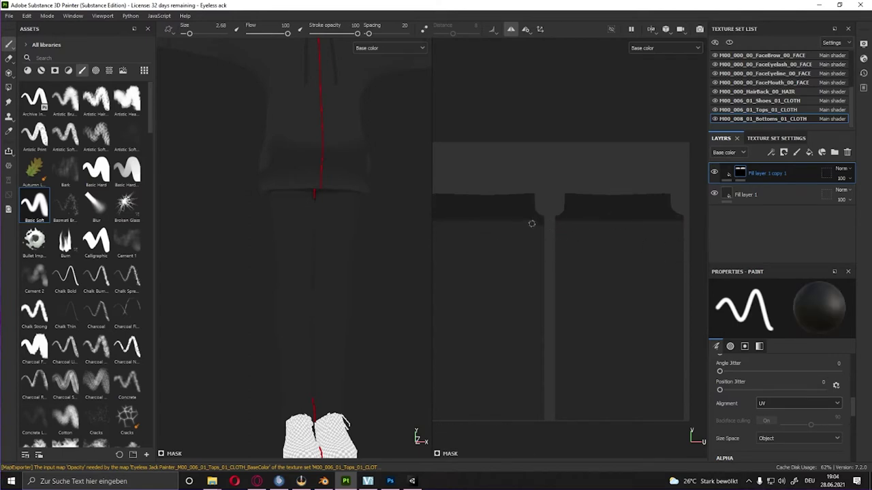
middle_click_drag(443, 223, 508, 242)
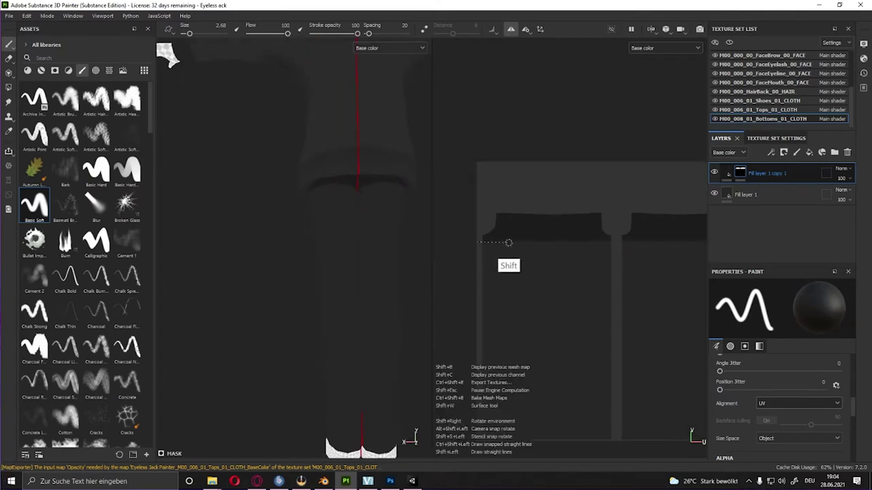
left_click(726, 172)
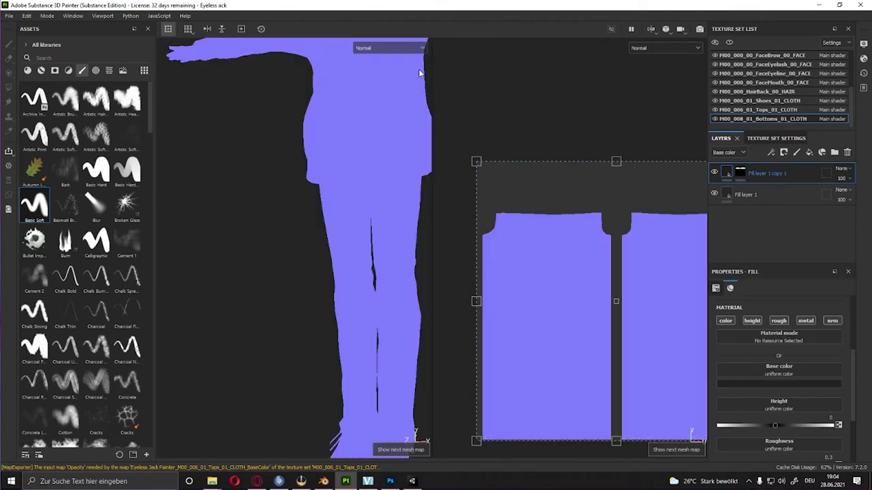
Paint the pants mask with a brush around size 10 and flow 18
key("1")
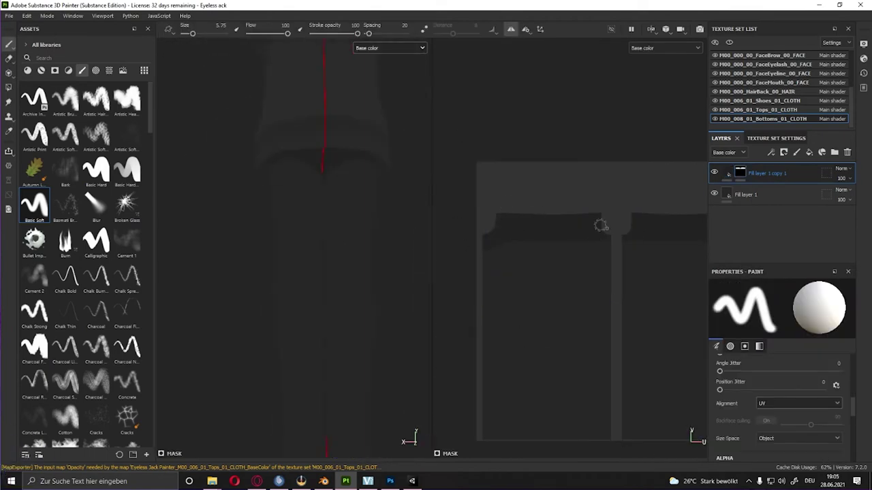
left_click_drag(286, 269, 362, 294, "alt")
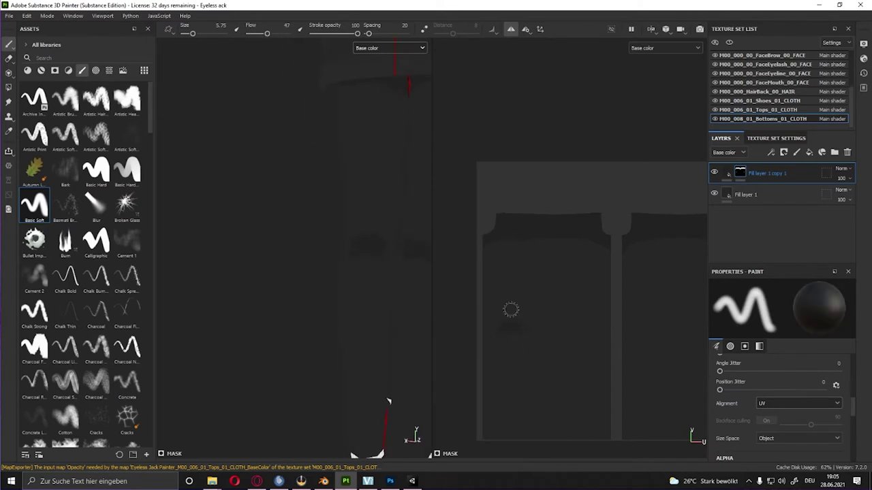
right_click_drag(513, 334, 453, 344, "ctrl")
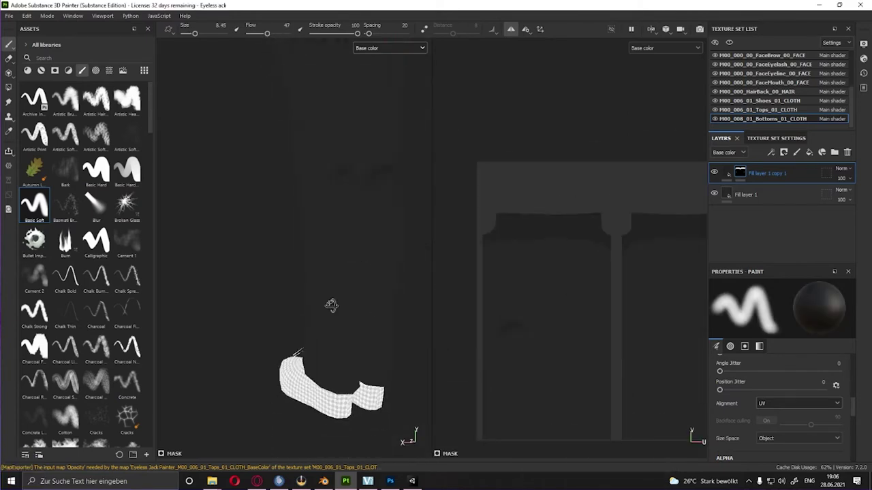
mouse_move(331, 306)
left_mouse_down("alt")
mouse_move(396, 386)
mouse_move(409, 381)
left_mouse_up("alt")
mouse_move(494, 359)
left_mouse_down("ctrl")
mouse_move(509, 340)
mouse_move(286, 263)
mouse_move(239, 200)
mouse_move(262, 387)
mouse_move(205, 327)
mouse_move(225, 354)
left_mouse_up("ctrl")
key("super")
mouse_move(225, 354)
right_mouse_down("alt")
mouse_move(243, 370)
mouse_move(207, 345)
right_mouse_up("alt")
mouse_move(207, 346)
left_mouse_down("alt")
mouse_move(224, 341)
mouse_move(259, 272)
left_mouse_up("alt")
middle_click_drag(259, 273, 253, 321, "alt")
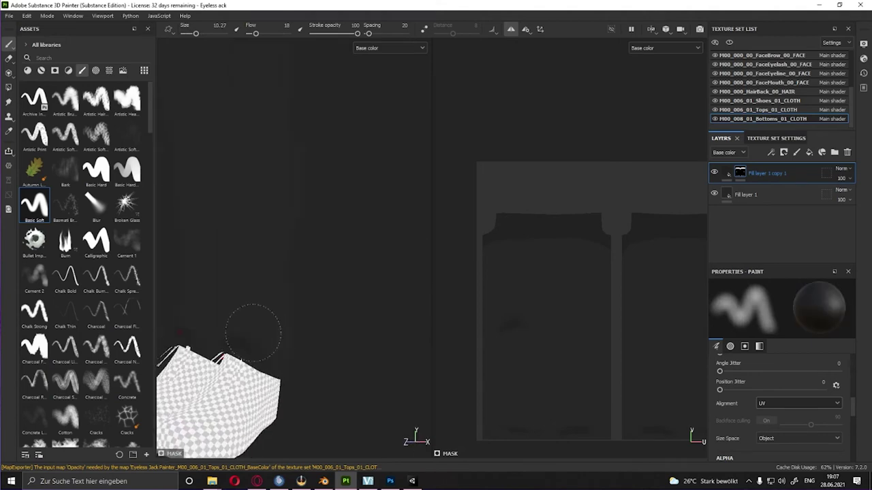
right_click_drag(253, 321, 275, 334, "ctrl")
Paint fine straight mask lines along the pant edges with a brush of about 2 to 4.4
mouse_move(275, 334)
left_mouse_down("alt")
mouse_move(346, 302)
mouse_move(403, 360)
mouse_move(301, 234)
left_mouse_up("alt")
right_click_drag(301, 234, 231, 249, "ctrl")
left_click_drag(232, 249, 268, 243, "alt")
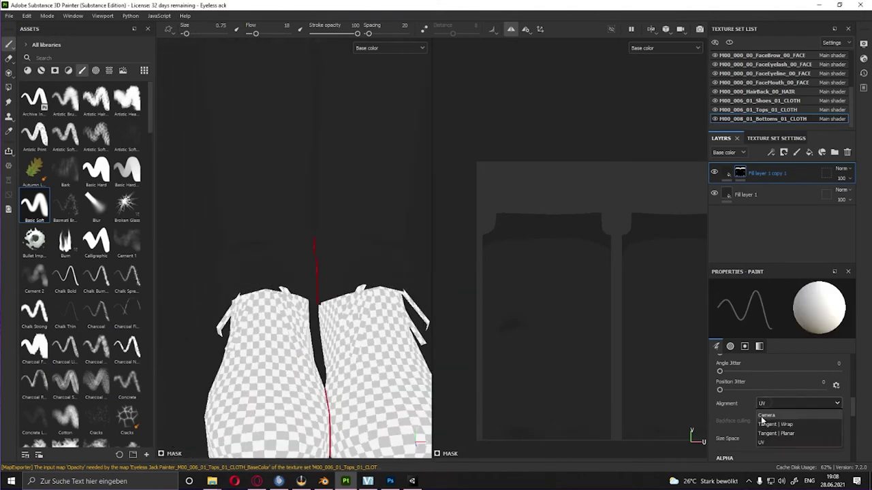
right_click_drag(268, 243, 292, 243, "ctrl")
mouse_move(291, 243)
left_mouse_down("alt")
mouse_move(230, 293)
mouse_move(231, 273)
mouse_move(504, 211)
mouse_move(336, 252)
mouse_move(426, 216)
mouse_move(244, 277)
mouse_move(309, 243)
mouse_move(295, 297)
left_mouse_up("alt")
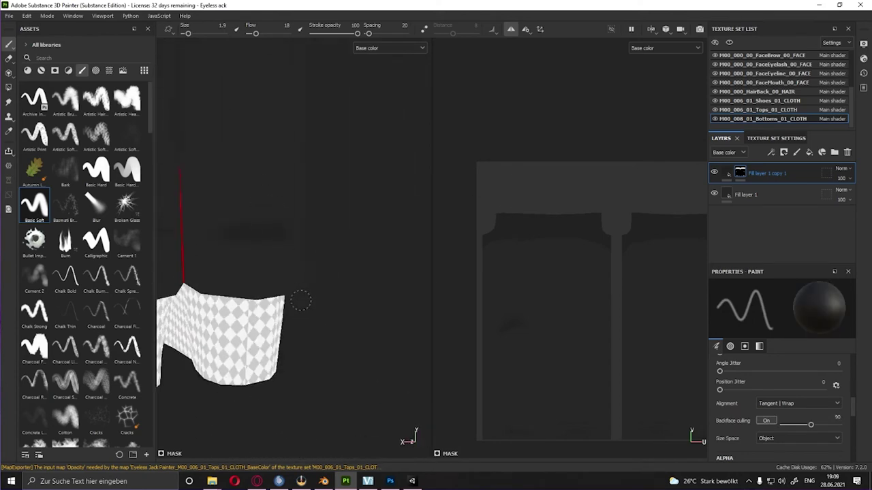
middle_click_drag(591, 342, 628, 375)
mouse_move(293, 286)
left_mouse_down("alt")
mouse_move(306, 266)
mouse_move(327, 259)
left_mouse_up("alt")
scroll(579, 204, "up", 3)
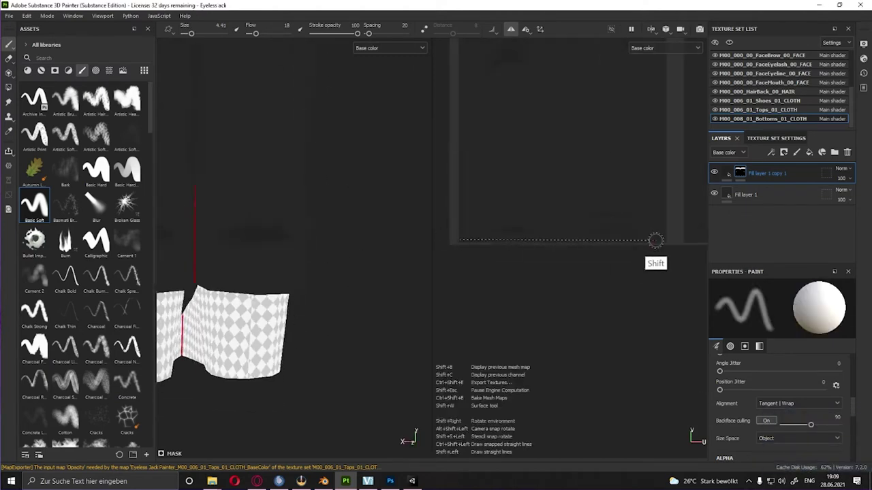
right_click_drag(640, 240, 656, 239, "ctrl")
key("shift")
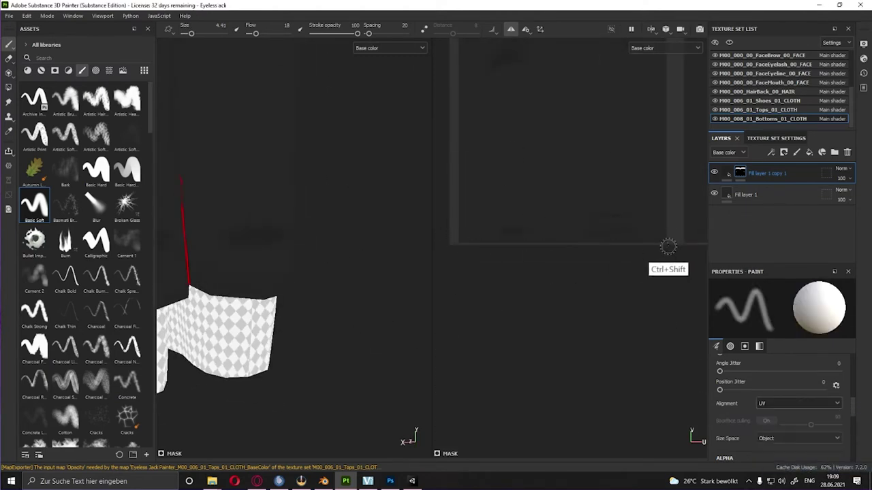
left_click_drag(382, 293, 350, 301, "alt")
scroll(595, 134, "down", 2)
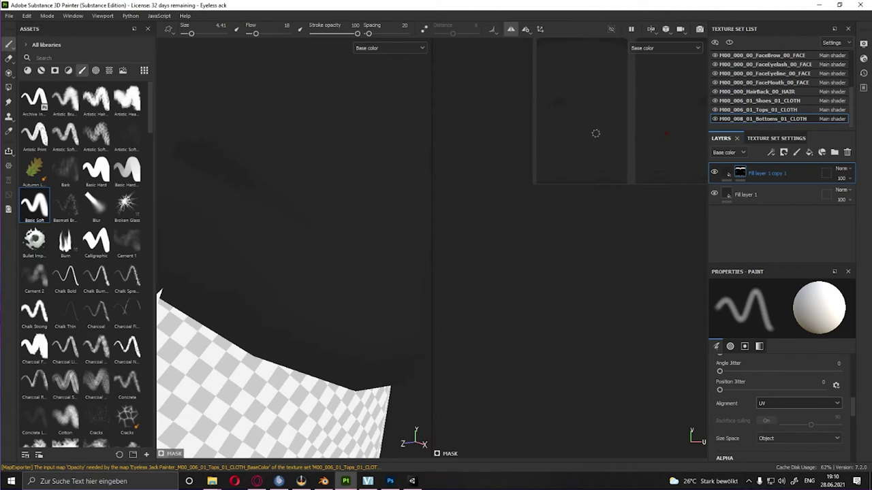
Duplicate the fill layer in Substance Painter and paint a dark stroke onto the copy
key("f")
key("ctrl+d")
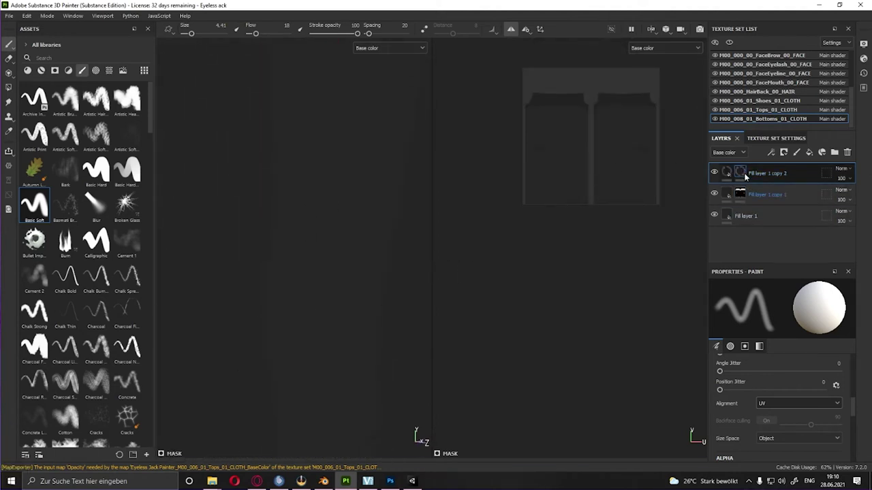
left_click_drag(327, 240, 240, 254)
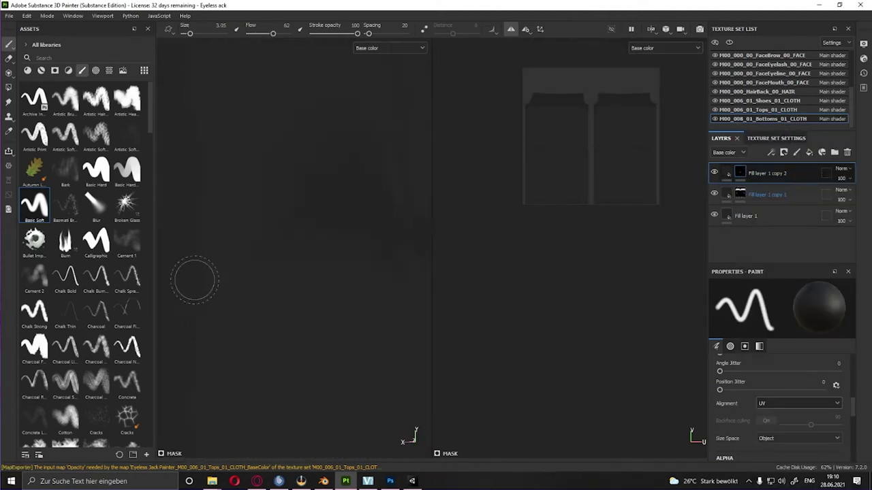
left_click_drag(194, 279, 361, 149, "alt")
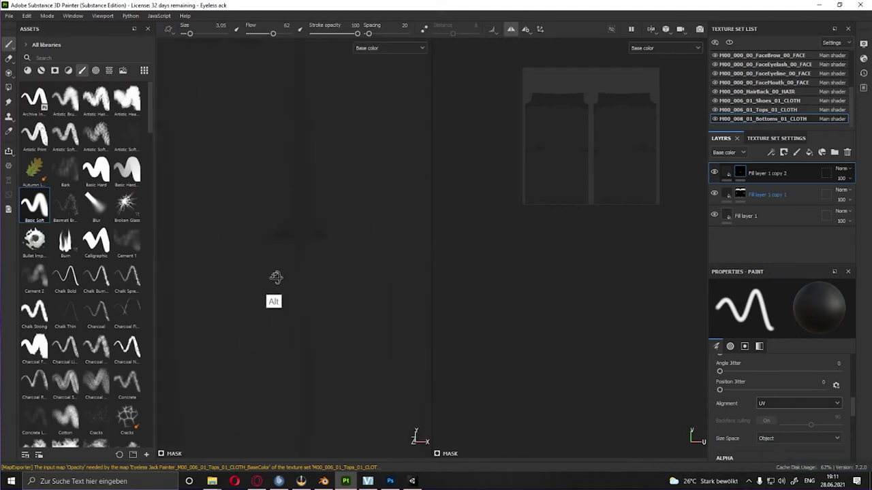
left_click_drag(275, 277, 378, 214, "alt")
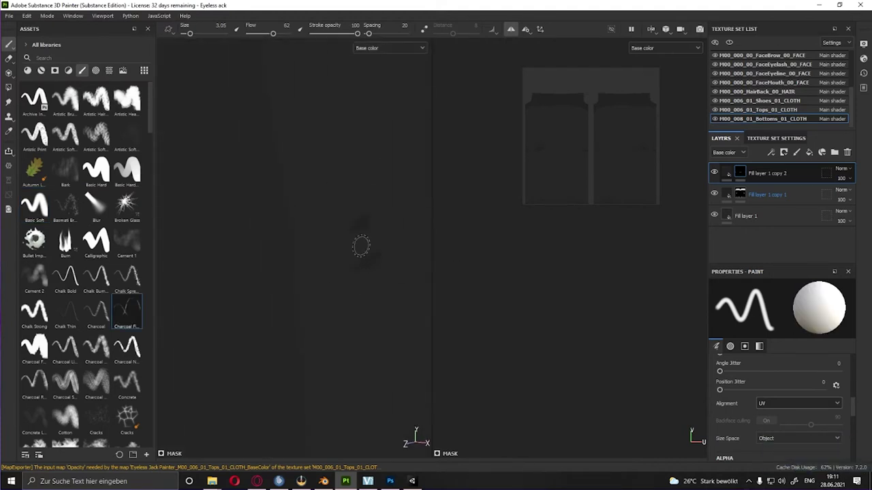
left_click_drag(359, 245, 419, 181, "alt")
scroll(619, 158, "up", 3)
scroll(566, 256, "down", 2)
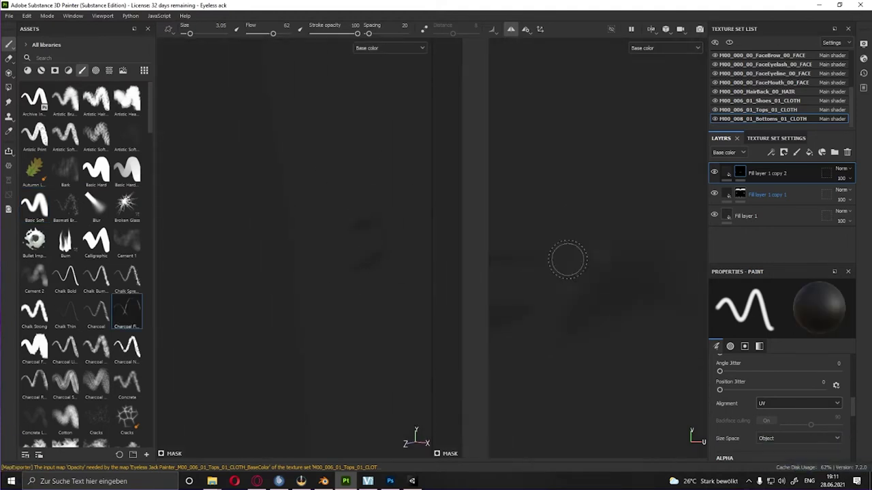
scroll(568, 185, "down", 2)
Place the M00_000_00_Body_00 texture into the Photoshop canvas beneath the purple layer
left_click_drag(842, 177, 852, 197)
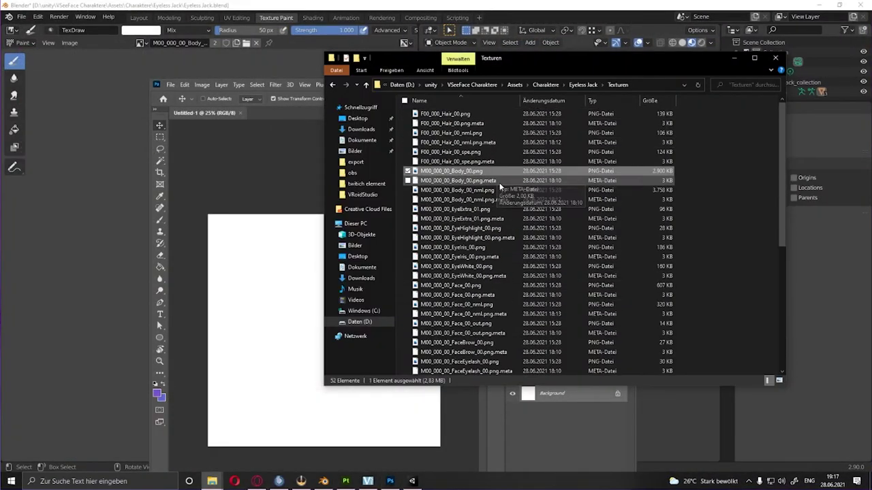
left_click_drag(452, 171, 254, 266)
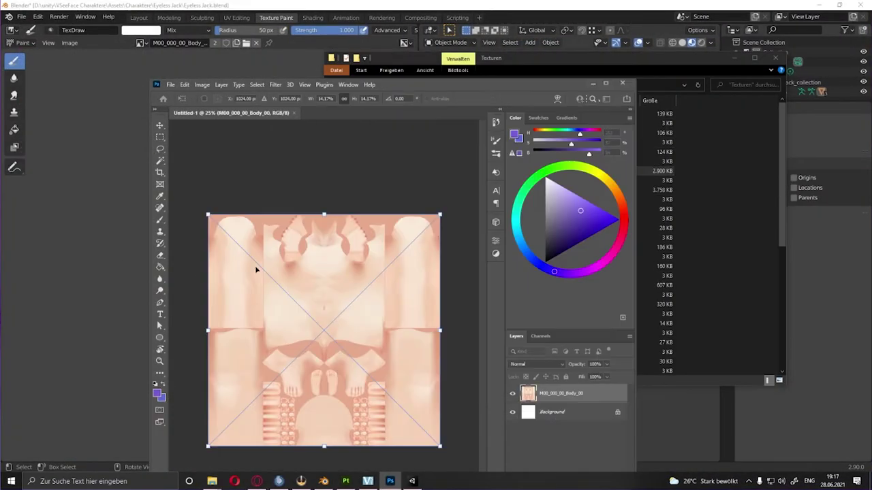
key("Return")
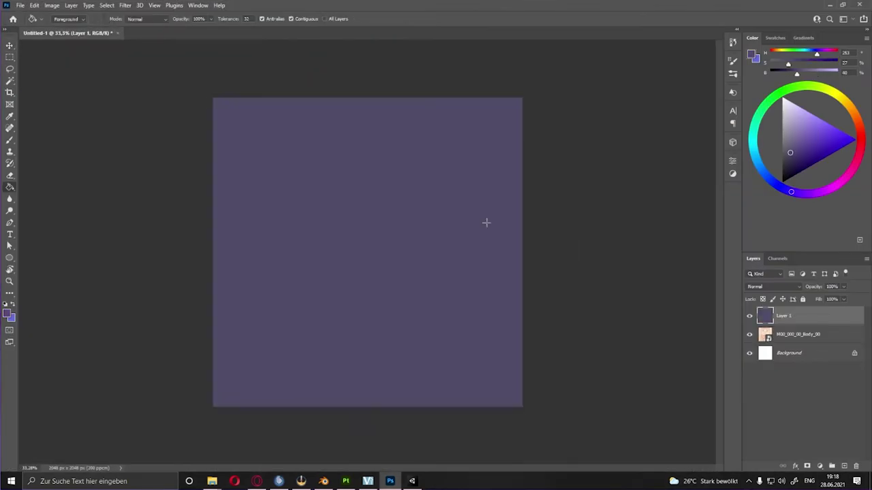
left_click(770, 286)
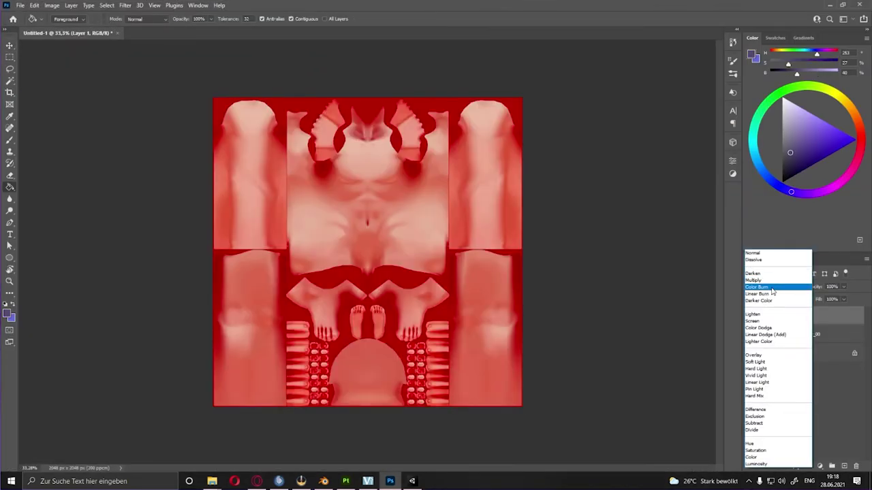
Set the purple layer to Multiply, lower Hue/Saturation settings, and sample the skin colour with the Brush
left_click(766, 279)
mouse_move(669, 236)
left_mouse_down()
mouse_move(676, 240)
mouse_move(667, 238)
left_mouse_up()
scroll(667, 235, "down", 1)
left_click_drag(669, 242, 663, 242)
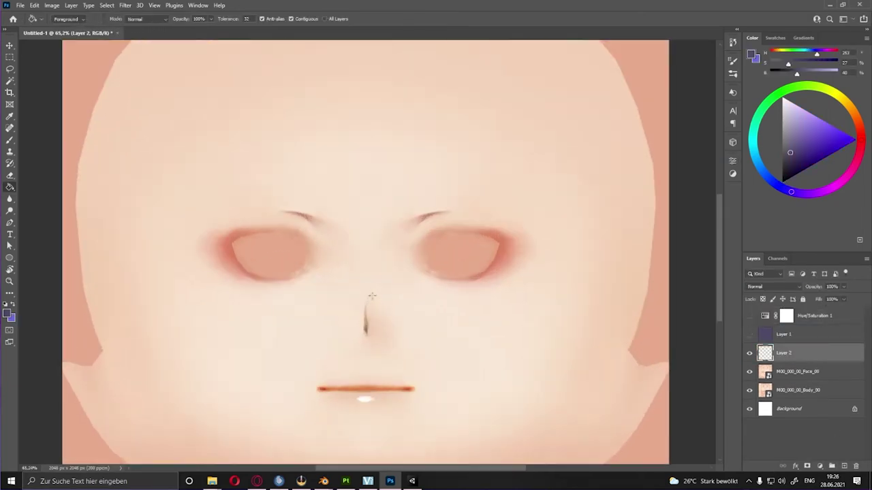
scroll(372, 296, "up", 2, "alt")
scroll(356, 271, "down", 2)
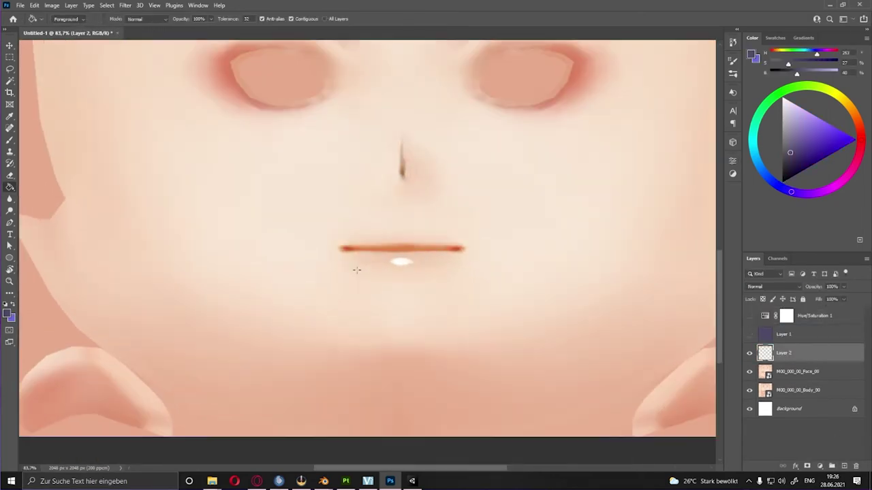
key("b")
left_click(382, 265, "alt")
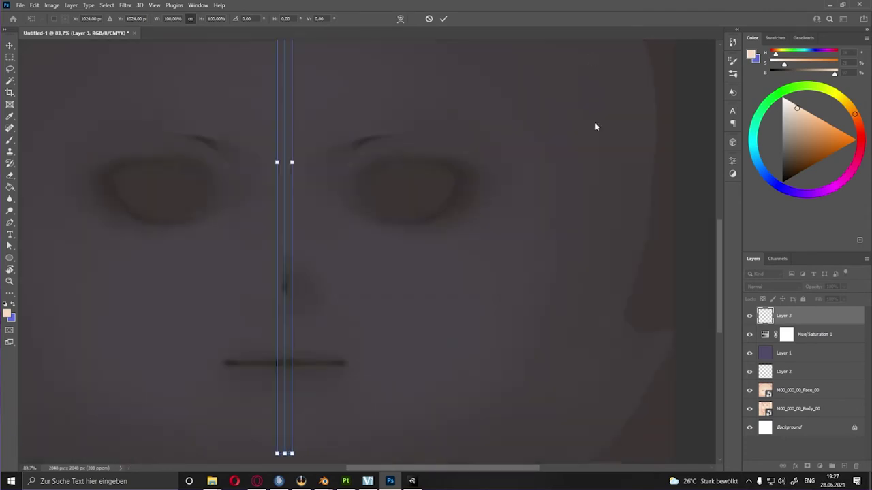
Confirm the centre symmetry line and set Layer 3 to Multiply at about 52% opacity
key("Return")
key("b")
left_click(627, 170, "alt")
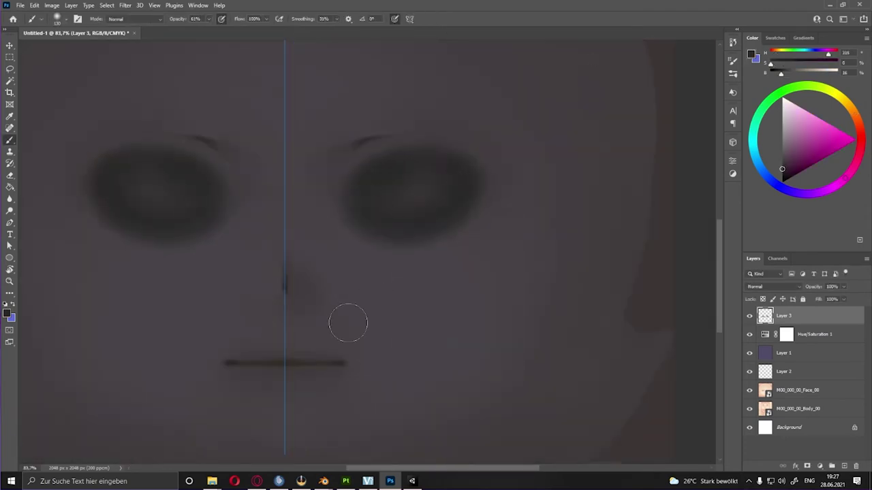
left_click(773, 286)
left_click(756, 279)
left_click_drag(843, 287, 829, 302)
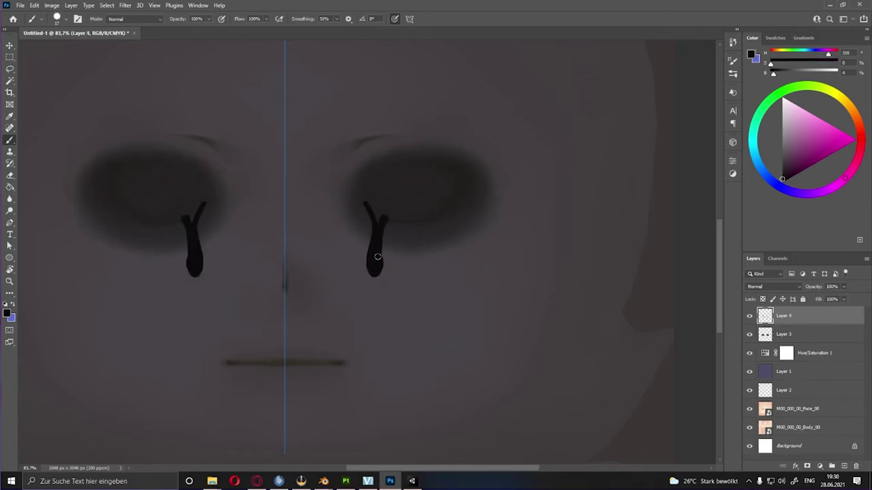
Paint and erase black dripping tears under both eyes, reworking the left drips without symmetry
key("e")
left_click_drag(387, 218, 404, 218)
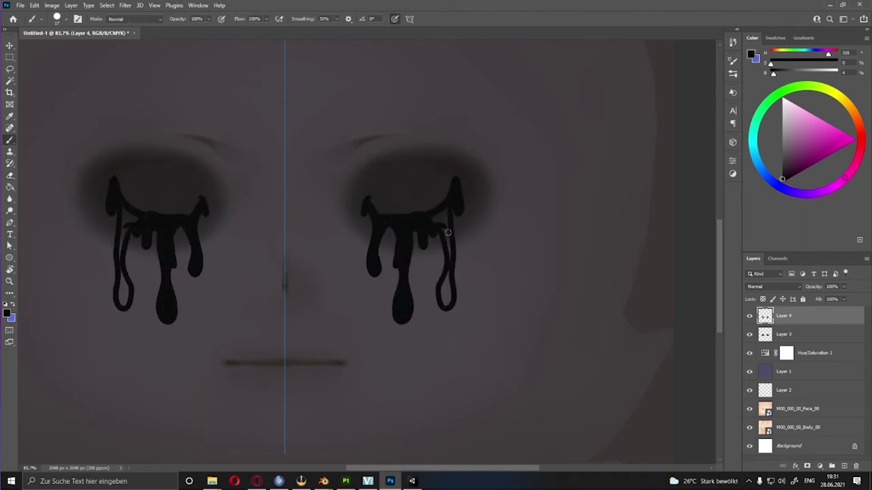
left_click(409, 19)
left_click(426, 31)
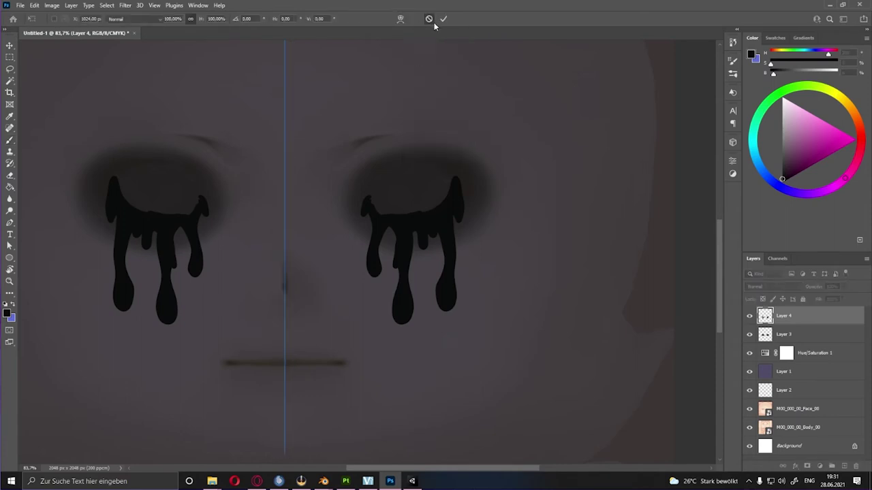
key("e")
left_click_drag(190, 205, 168, 224)
key("b")
left_click_drag(116, 176, 120, 205)
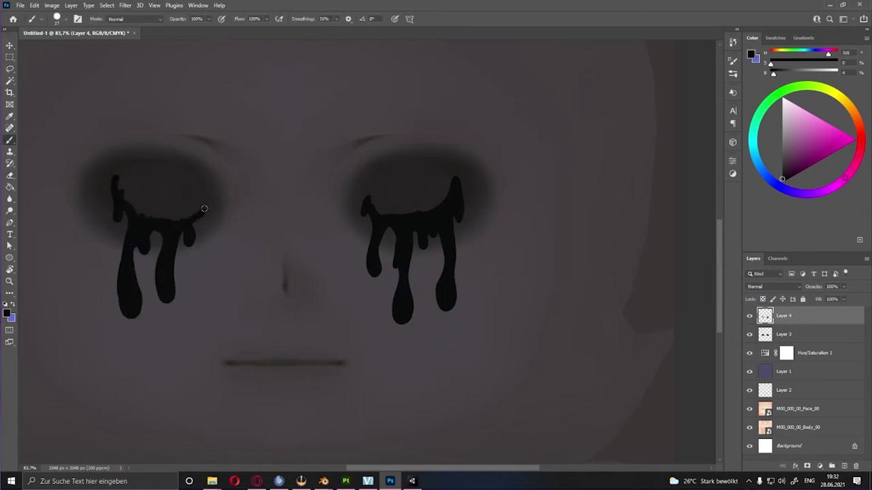
key("ctrl+z")
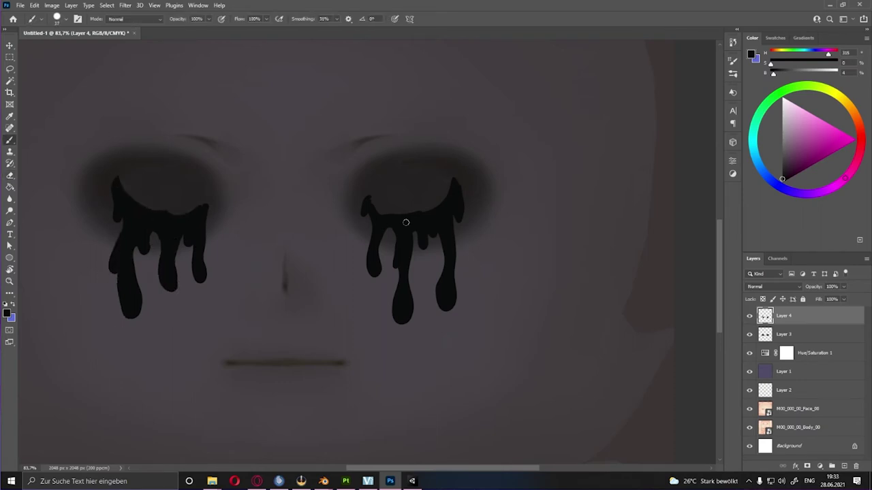
key("ctrl+shift+alt+n")
Paint pale highlights along the tear drips on a Screen layer at reduced opacity
left_click_drag(367, 196, 362, 213)
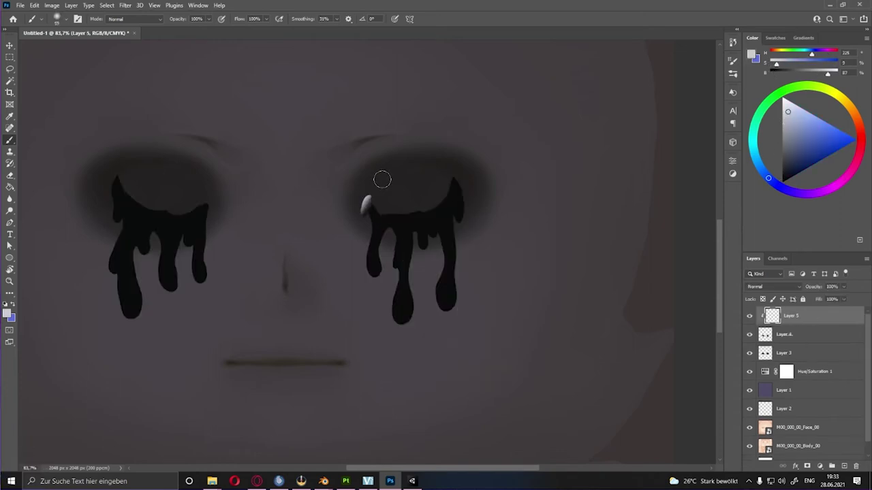
key("ctrl+z")
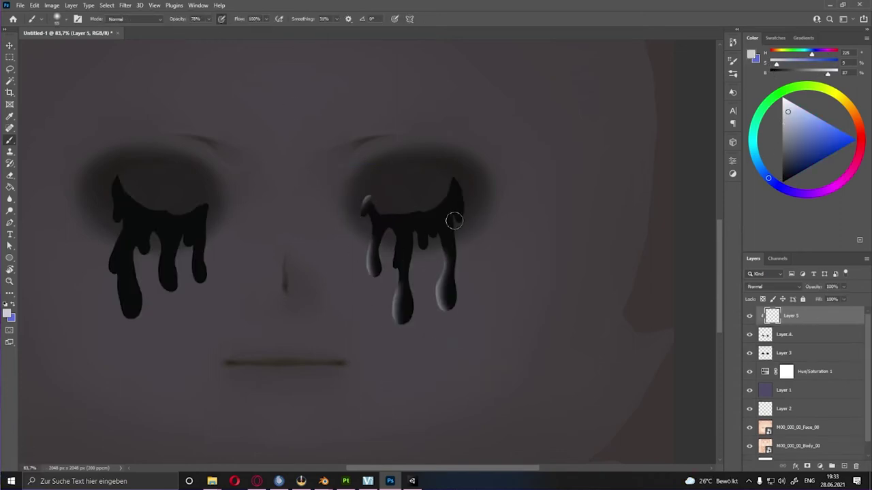
left_click_drag(116, 239, 113, 293)
right_click(144, 251)
left_click_drag(167, 256, 170, 290)
right_click(185, 253)
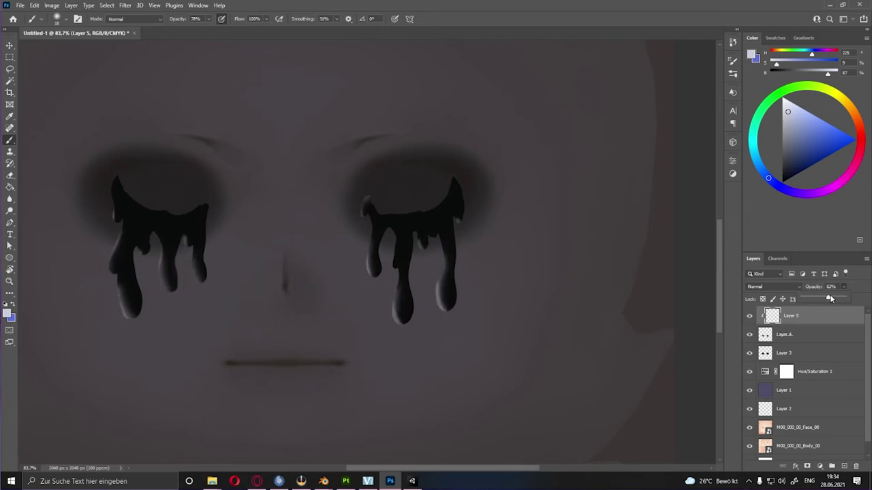
left_click(773, 286)
left_click(769, 323)
left_click_drag(844, 287, 828, 300)
Add a clipped layer filled black with Paint Bucket, then a new Multiply layer above it
key("ctrl+shift+alt+n")
key("g")
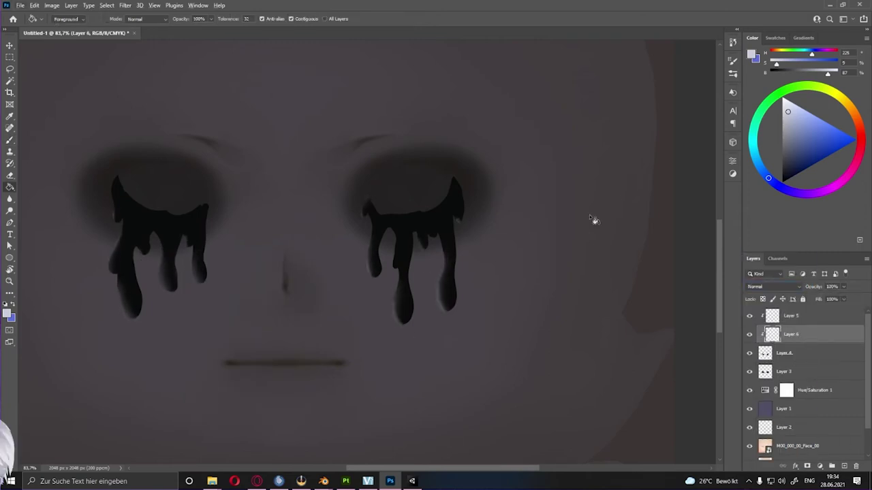
left_click(522, 282)
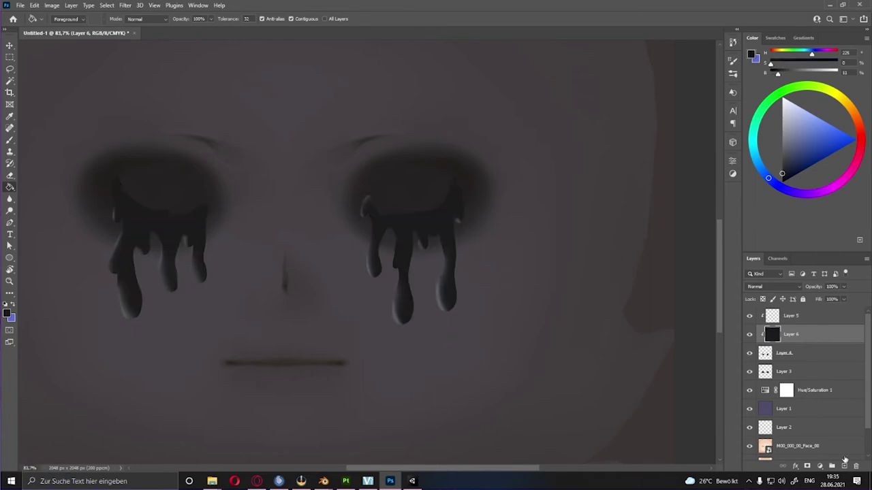
key("ctrl+shift+alt+n")
key("b")
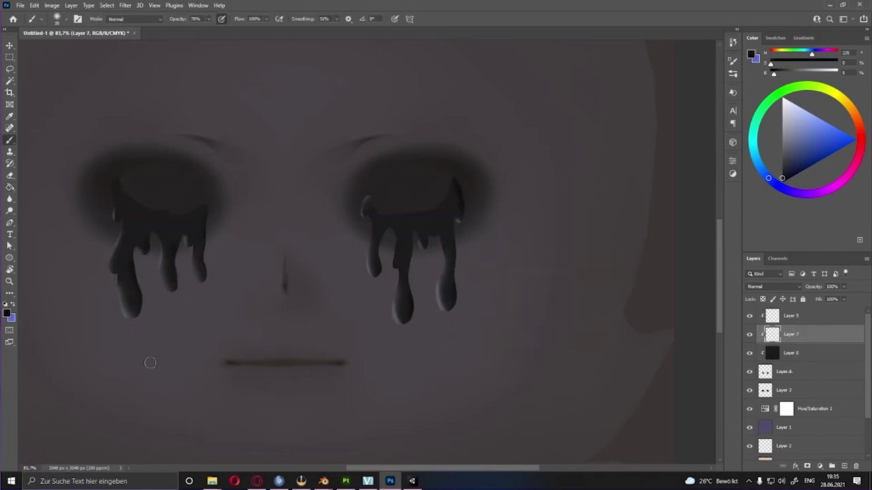
key("shift+alt+m")
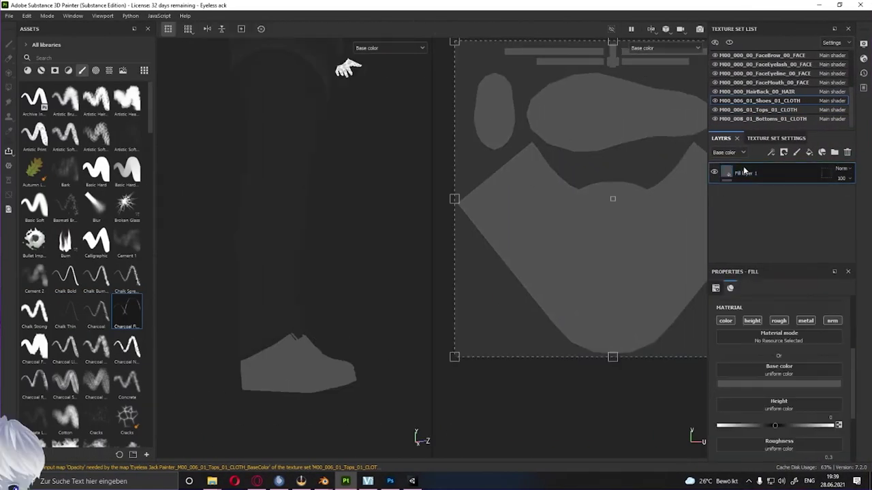
Give the shoes' duplicated fill layer a black mask in Substance Painter
right_click(744, 170)
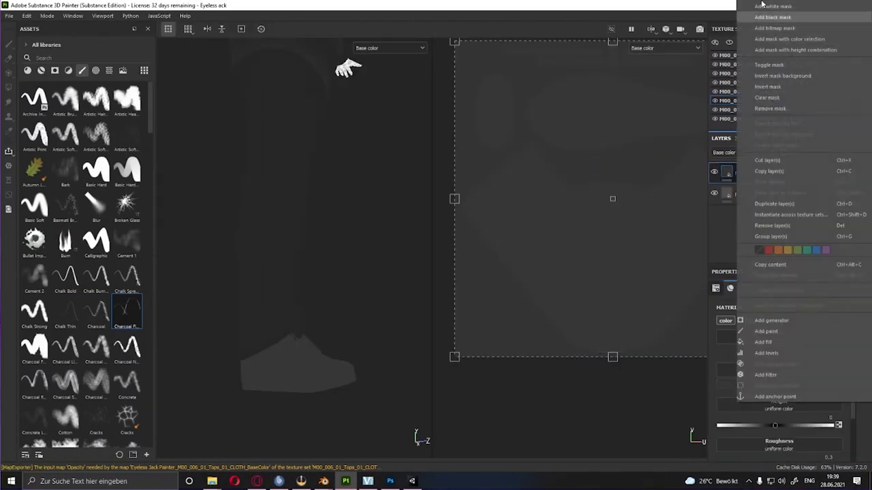
left_click(736, 106)
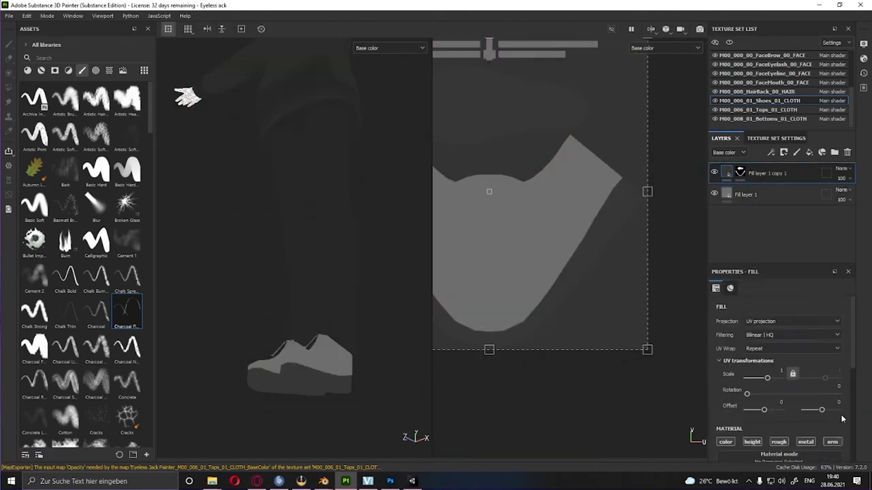
middle_click_drag(562, 300, 560, 216)
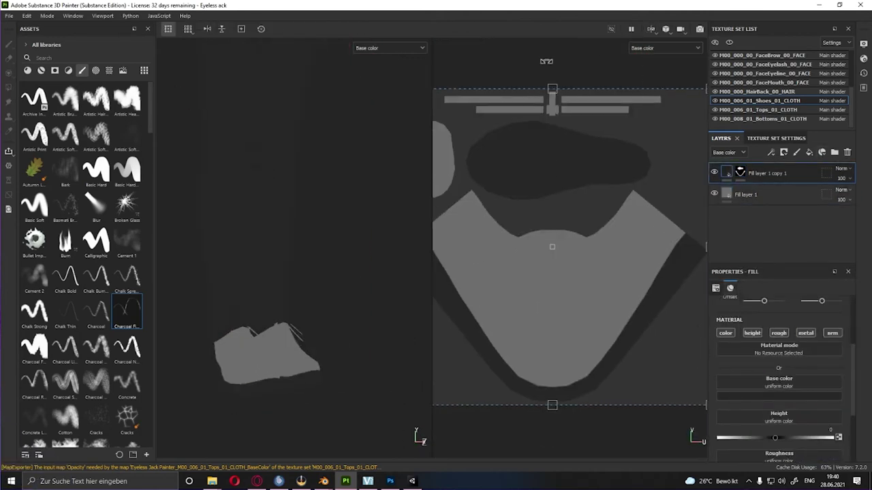
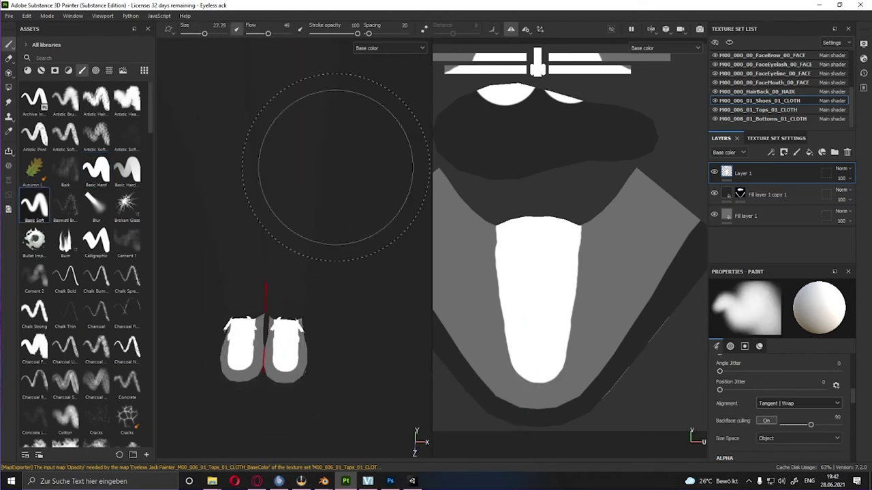
Erase and soften the white tongue paint, then fill the tongue polygons into Layer 1's mask
left_click_drag(195, 32, 192, 33)
left_click_drag(287, 33, 257, 33)
mouse_move(535, 273)
left_mouse_down()
mouse_move(511, 360)
mouse_move(572, 306)
left_mouse_up()
left_click_drag(320, 347, 351, 349, "alt")
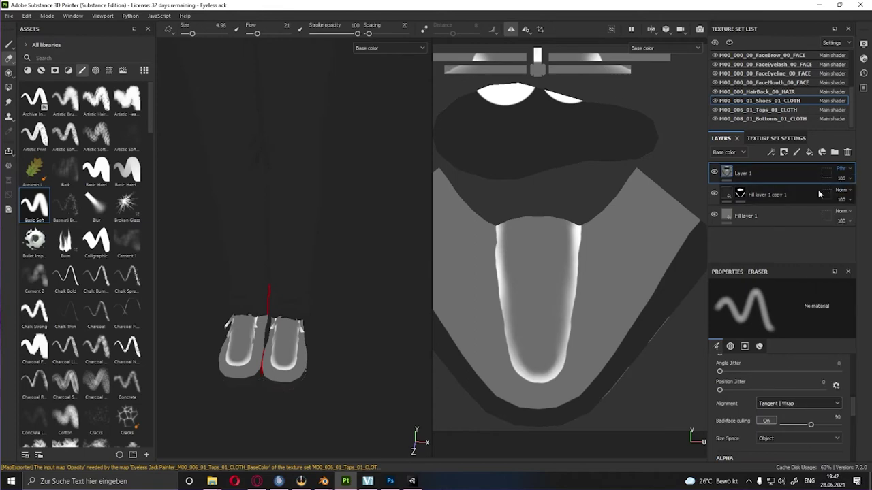
scroll(841, 170, "down", 5)
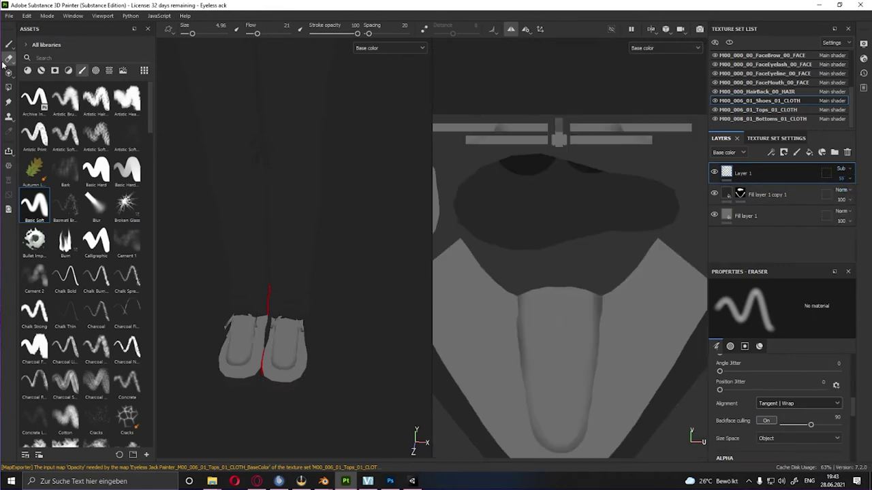
key("4")
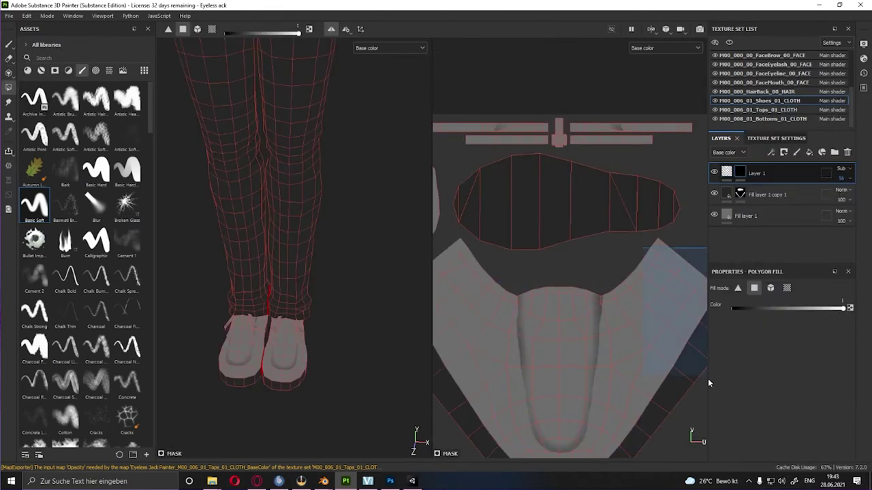
left_click(708, 379)
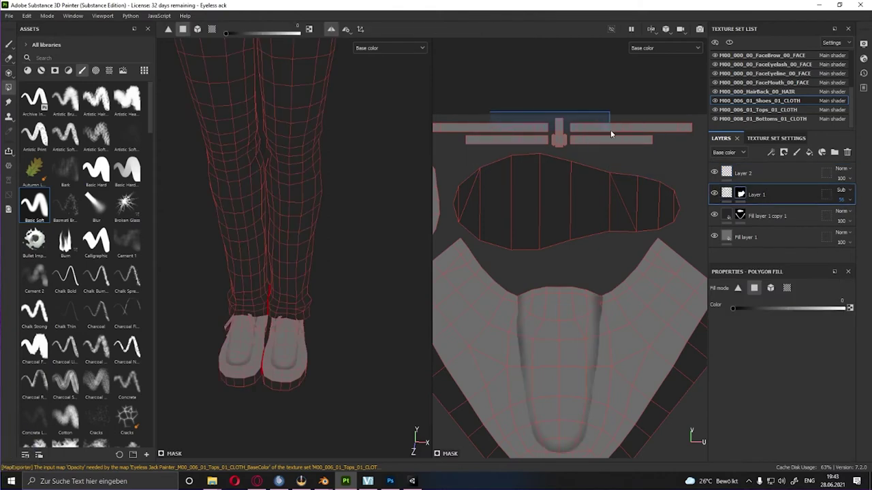
Delete the extra Layer 2 and add a red fill layer with a black mask
key("Delete")
left_click(822, 152)
right_click(757, 172)
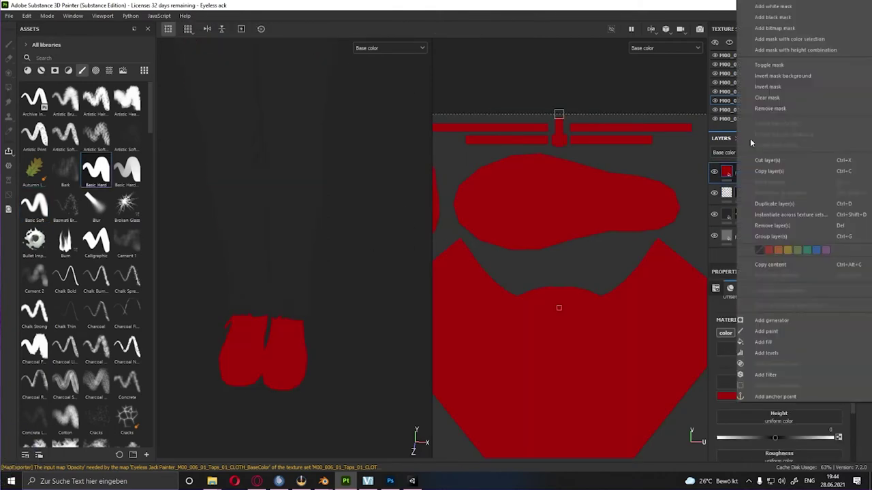
left_click(750, 139)
Test-paint red zigzag lace lines into the fill mask with the hard round brush
key("1")
left_click(127, 170)
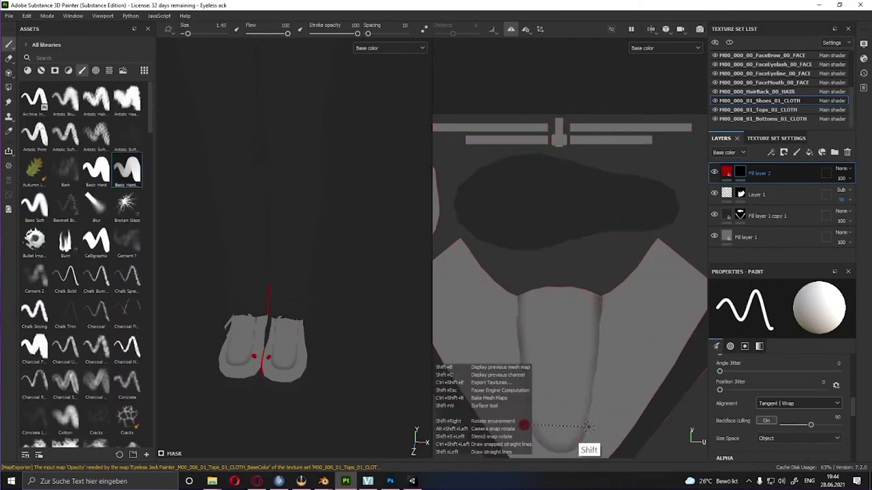
left_click_drag(512, 385, 596, 425)
key("ctrl+z")
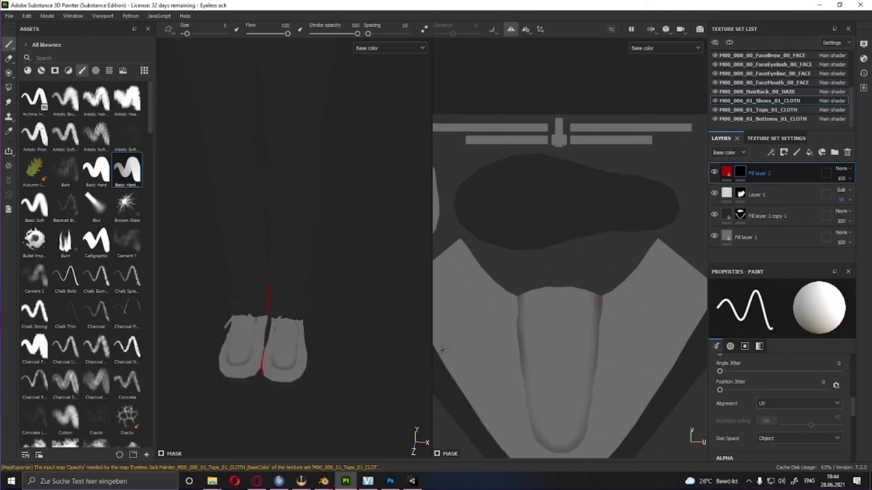
left_click(523, 393, "shift")
left_click(600, 374, "shift")
left_click(516, 347, "shift")
left_click(603, 321, "shift")
left_click(512, 386, "shift")
left_click(599, 408, "shift")
left_click(526, 433, "shift")
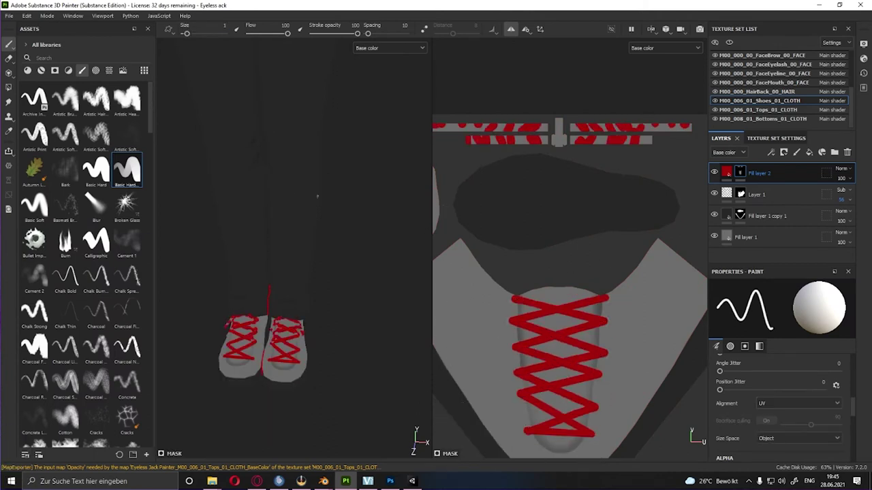
Undo the test lace segments and convert Layer 1 into a fill layer
scroll(419, 339, "up", 3)
key("ctrl+z")
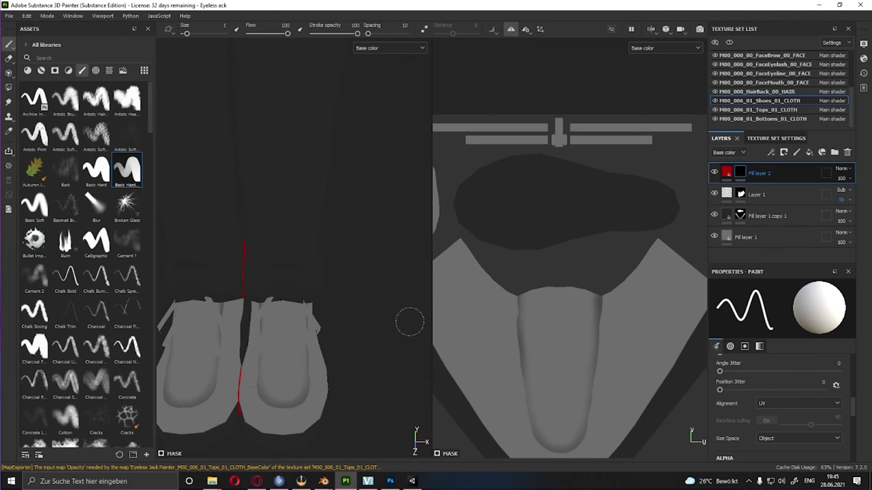
left_click(810, 152)
mouse_move(858, 367)
left_mouse_down()
mouse_move(858, 343)
mouse_move(858, 372)
left_mouse_up()
Paint dark tongue shading into Fill layer 3's mask with hard and soft brushes, opacity lowered to 31
key("1")
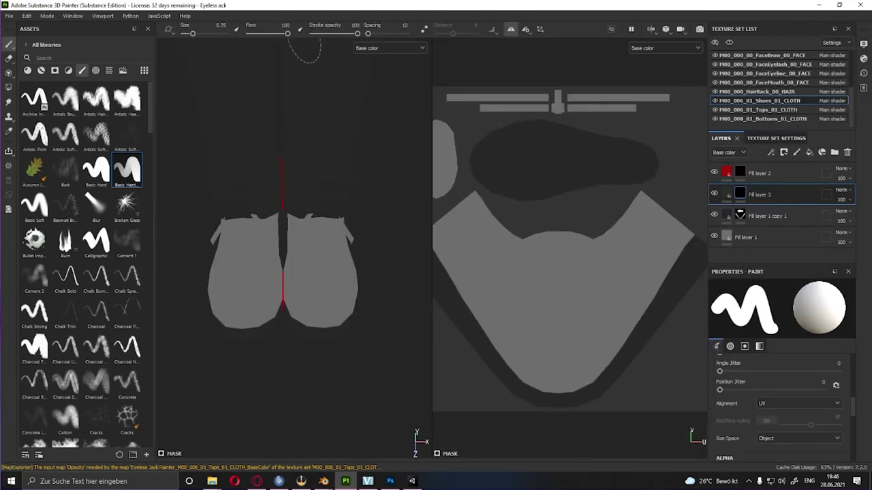
left_click(558, 336)
left_click(541, 246, "shift")
left_click(578, 246, "shift")
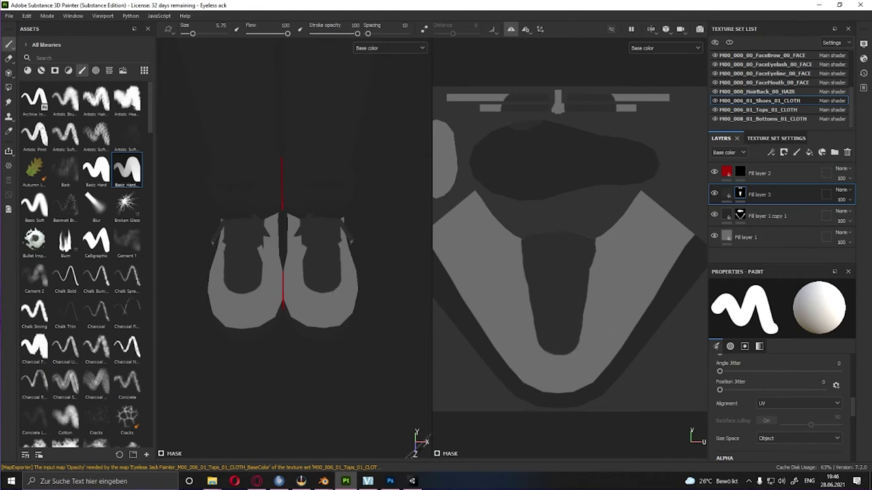
left_click(34, 205)
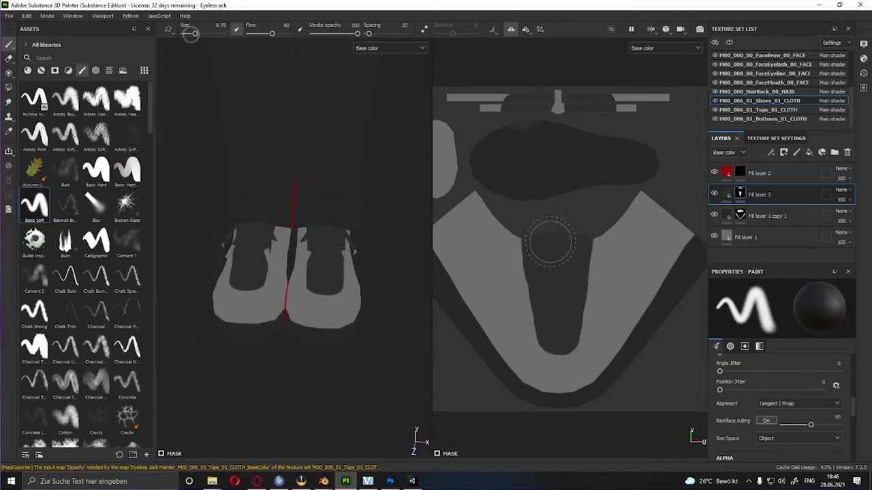
left_click_drag(272, 34, 253, 33)
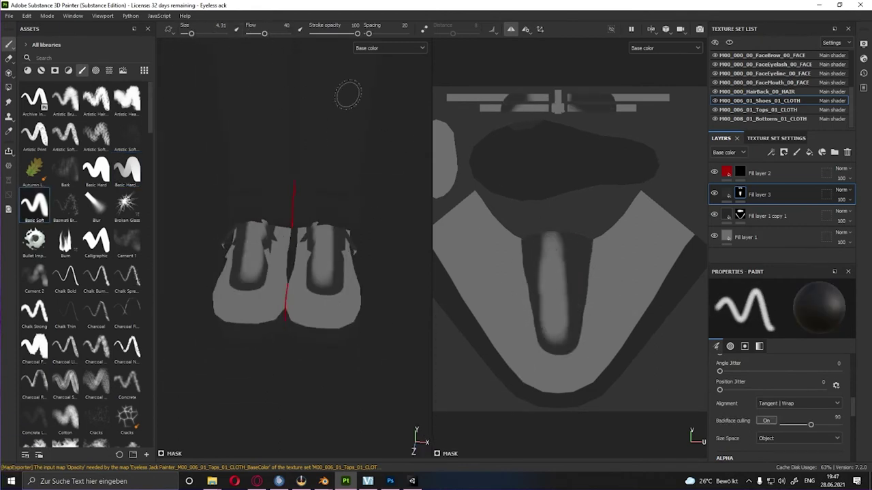
mouse_move(558, 239)
left_mouse_down()
mouse_move(552, 330)
mouse_move(539, 265)
left_mouse_up()
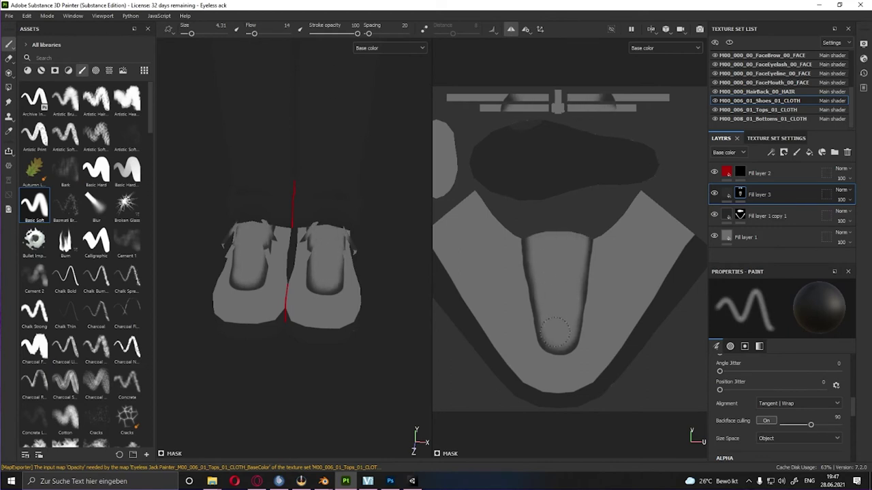
left_click_drag(191, 33, 188, 34)
left_click_drag(843, 200, 850, 228)
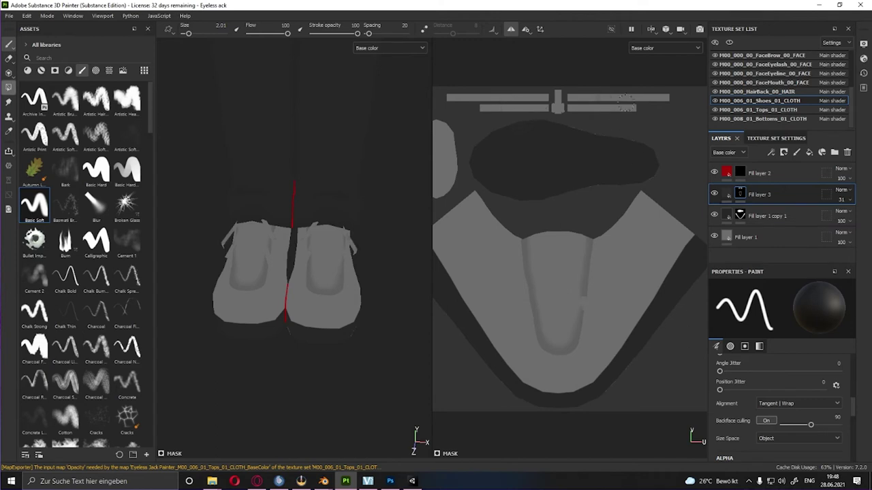
Draw a first set of straight lace lines on Fill layer 2, then remove them
left_click(759, 173)
left_click(126, 171)
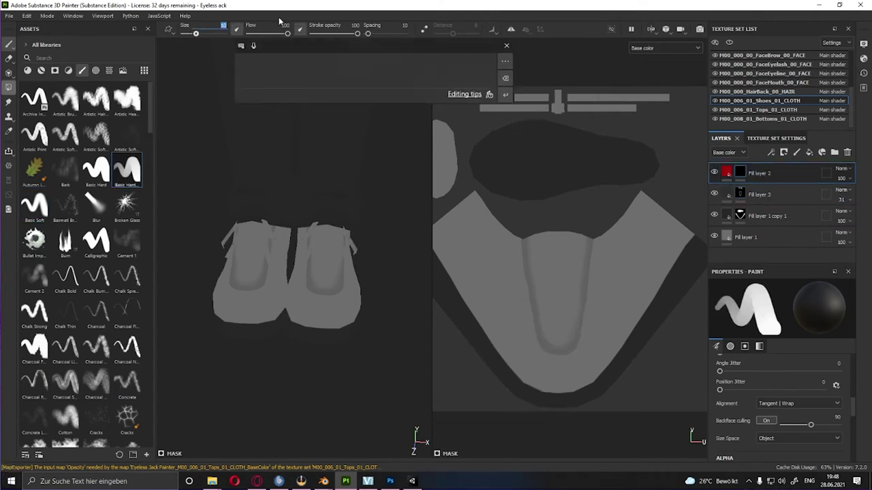
type("0.8")
left_click(531, 336)
left_click(586, 337, "shift")
left_click(526, 310, "shift")
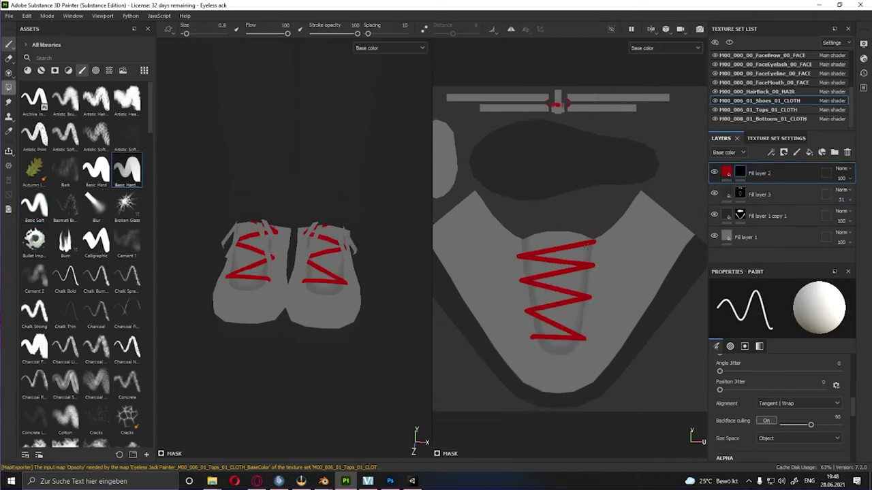
right_click(553, 306)
left_click(562, 307)
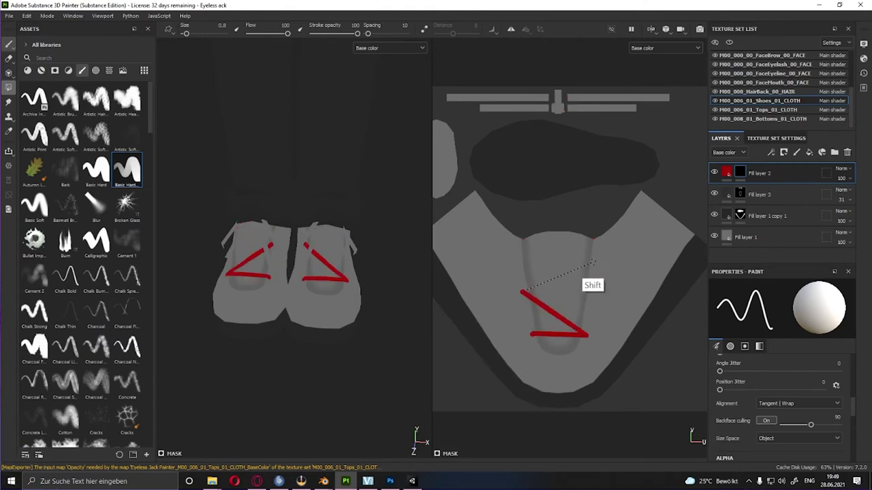
key("ctrl+z")
key("ctrl+z")
key("ctrl+z")
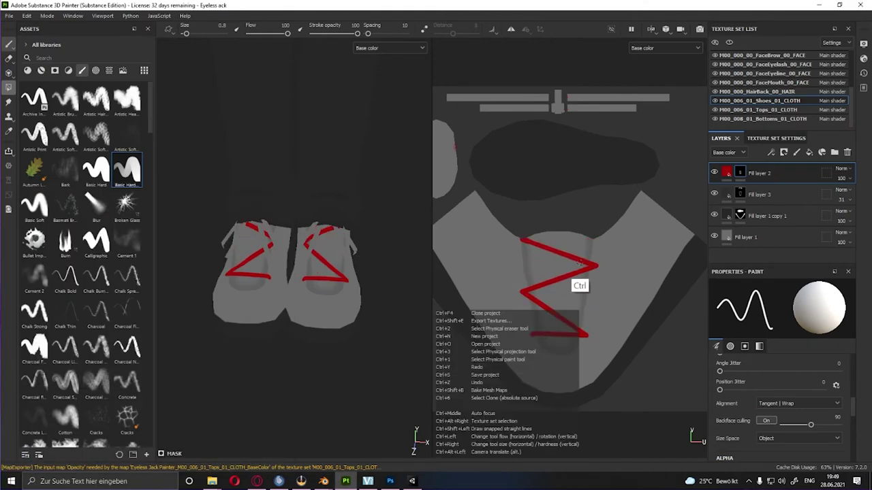
key("ctrl+z")
key("ctrl+z")
key("ctrl+z")
Redraw the zigzag criss-cross lace segments across the tongue
left_click(525, 305, "shift")
left_click(584, 343, "shift")
left_click(531, 344, "shift")
left_click(587, 310, "shift")
key("ctrl+z")
key("ctrl+z")
key("ctrl+z")
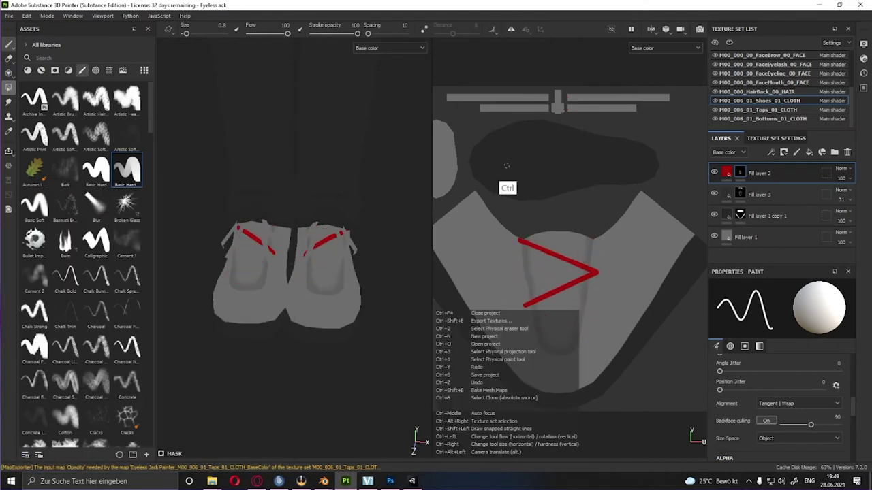
key("ctrl+z")
key("ctrl+z")
left_click(594, 271, "shift")
left_click(528, 306, "shift")
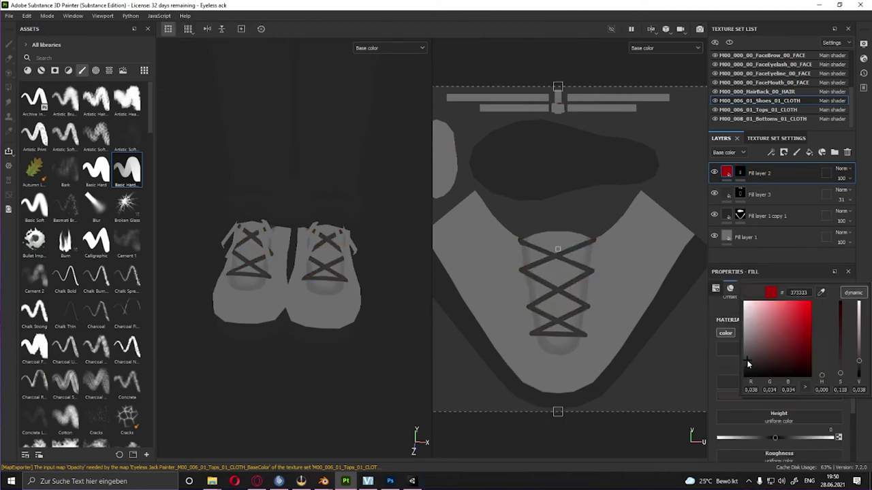
Bring the whole lace pattern into view and switch to the eraser
scroll(855, 401, "down", 5)
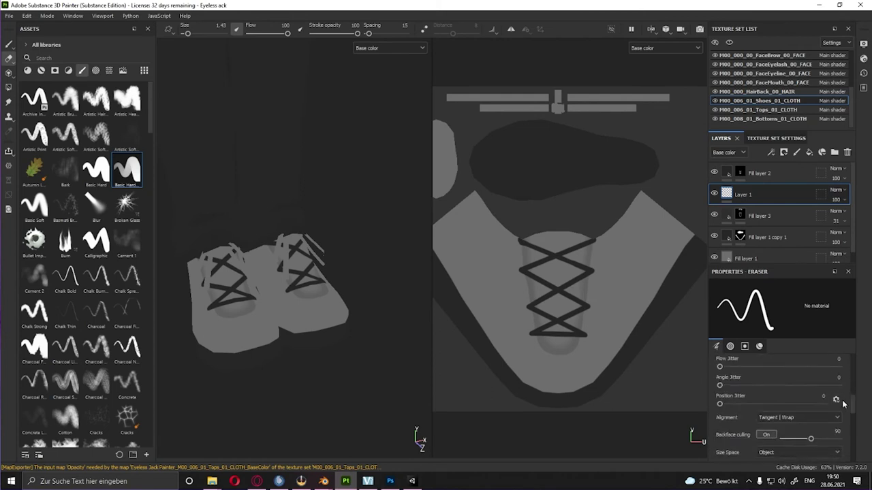
key("b")
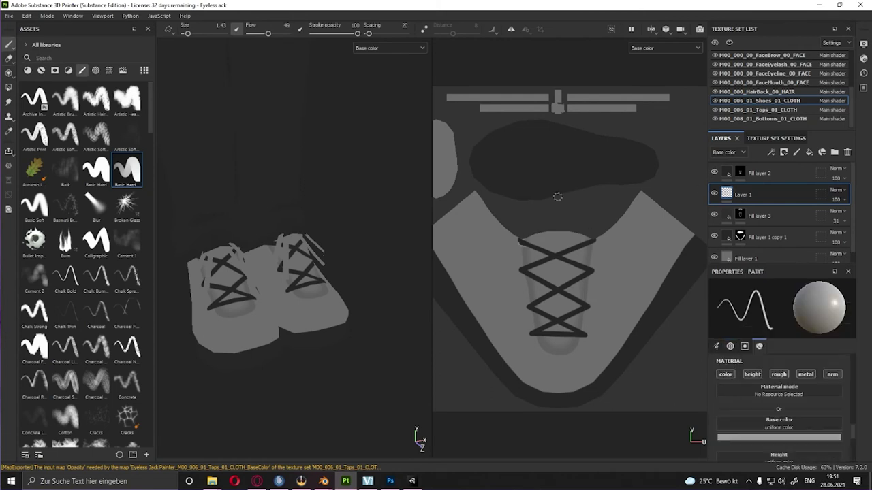
scroll(541, 209, "up", 5)
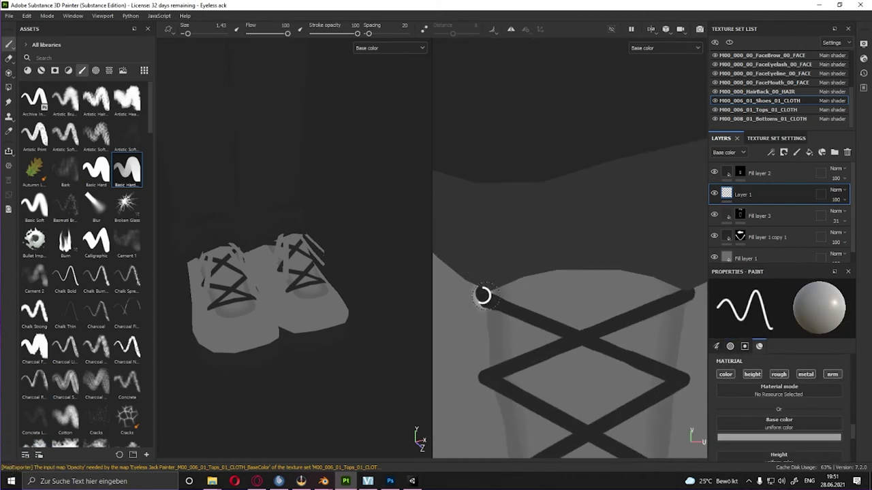
scroll(682, 381, "down", 2)
middle_click_drag(653, 286, 625, 102)
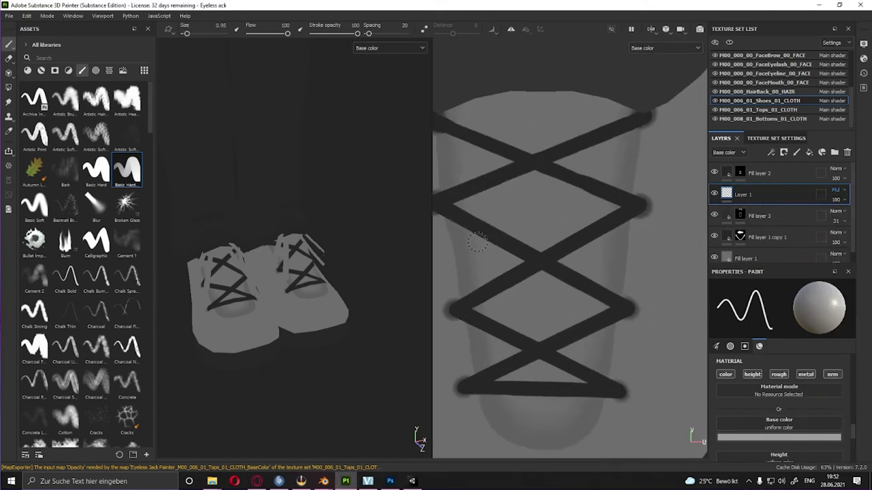
middle_click_drag(514, 223, 542, 239)
key("e")
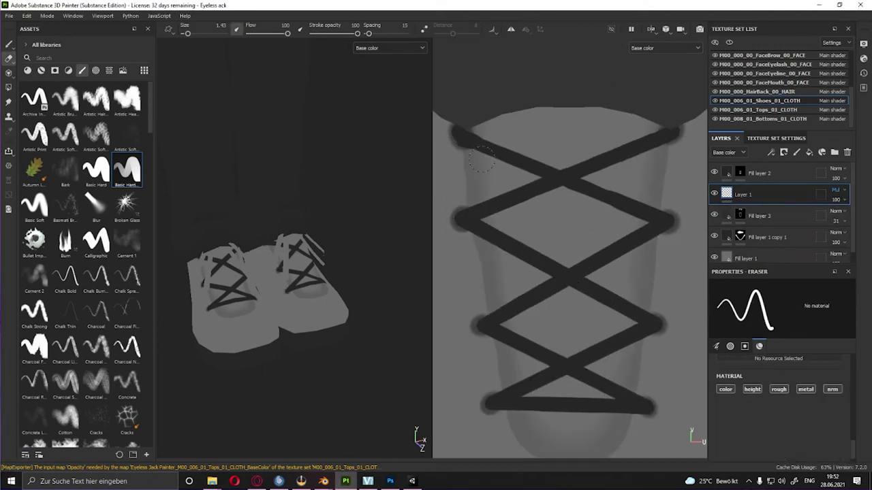
Move Layer 1 beneath Fill layer 3 and set its blend mode to Multiply
left_click_drag(743, 194, 742, 225)
left_click(835, 211)
left_click(831, 215)
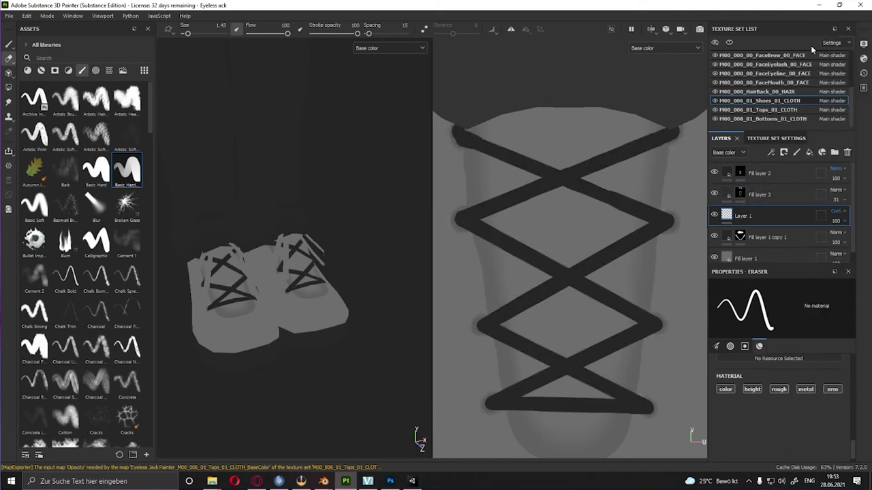
left_click(835, 211)
left_click(797, 25)
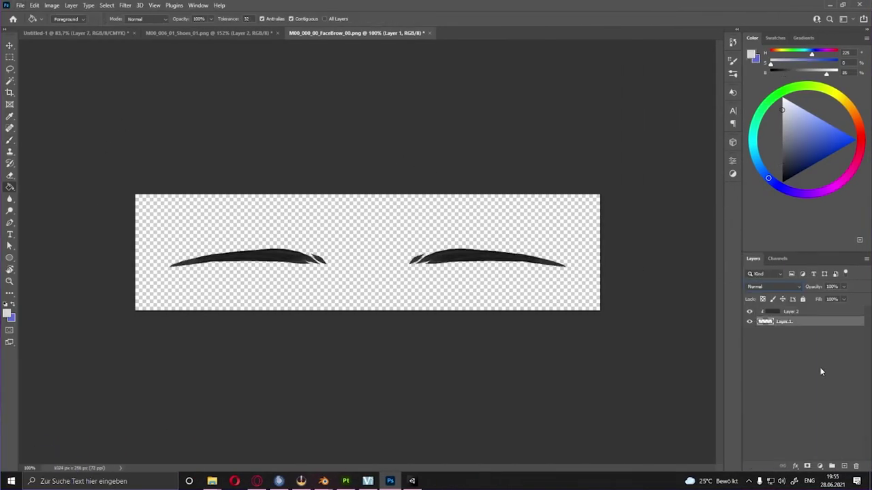
Touch up the inner eyebrow tips with a near-black brush
key("ctrl+e")
scroll(410, 258, "up", 3, "alt")
key("b")
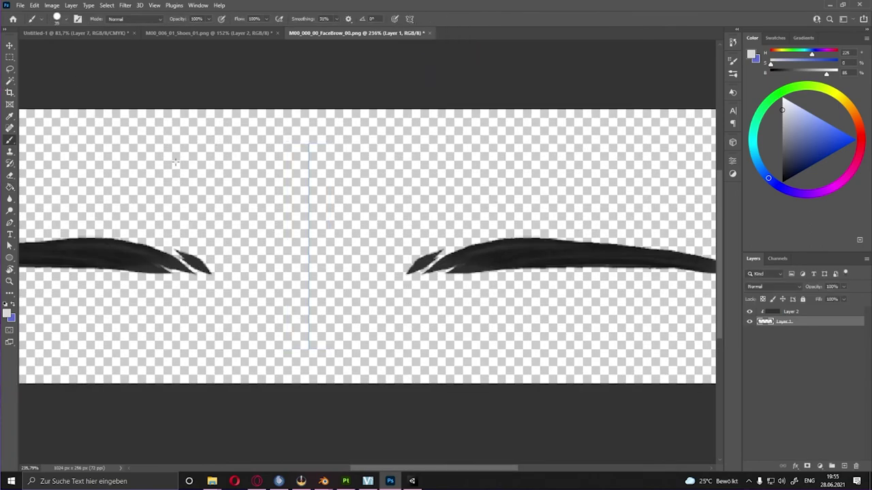
key("ctrl+z")
right_click(444, 193)
left_click(424, 264)
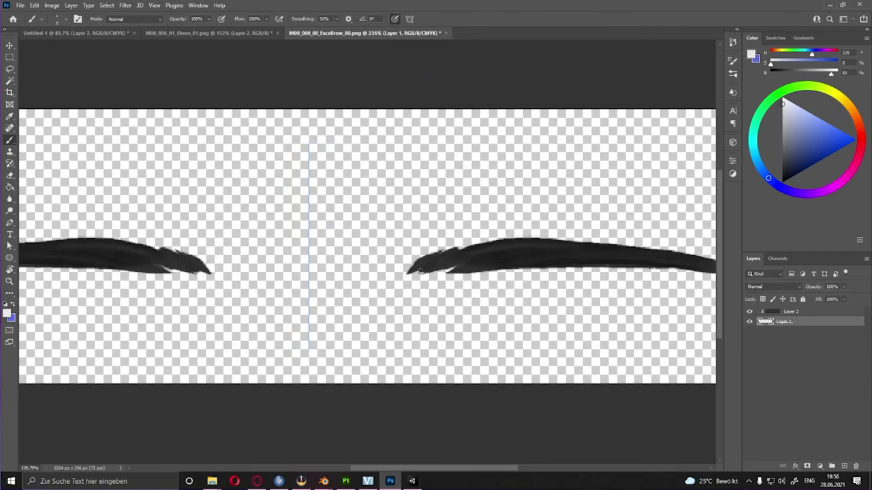
left_click_drag(419, 262, 336, 274)
left_click(385, 259, "alt")
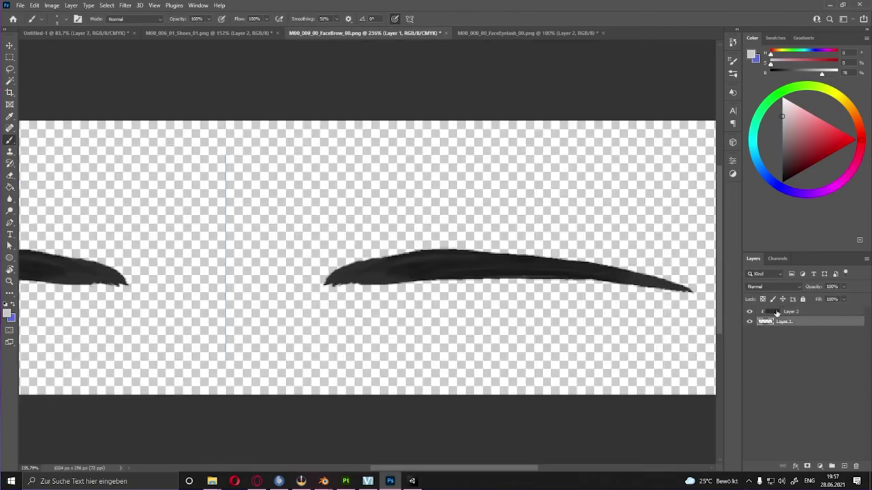
Erase the upper eyelash spike tips and extend the eyelash's top-right tip
key("e")
key("ctrl+Tab")
right_click(658, 175)
mouse_move(589, 199)
left_mouse_down()
mouse_move(655, 204)
mouse_move(618, 277)
left_mouse_up()
key("Return")
key("b")
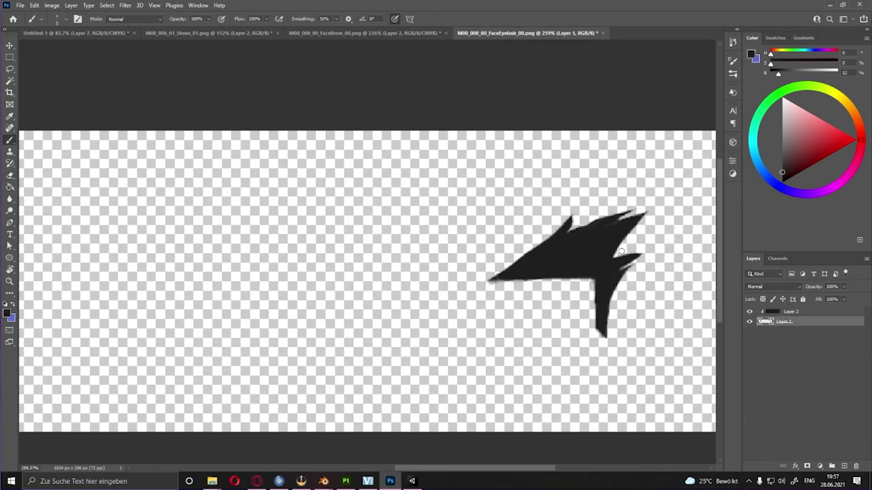
left_click_drag(633, 209, 651, 208)
key("x")
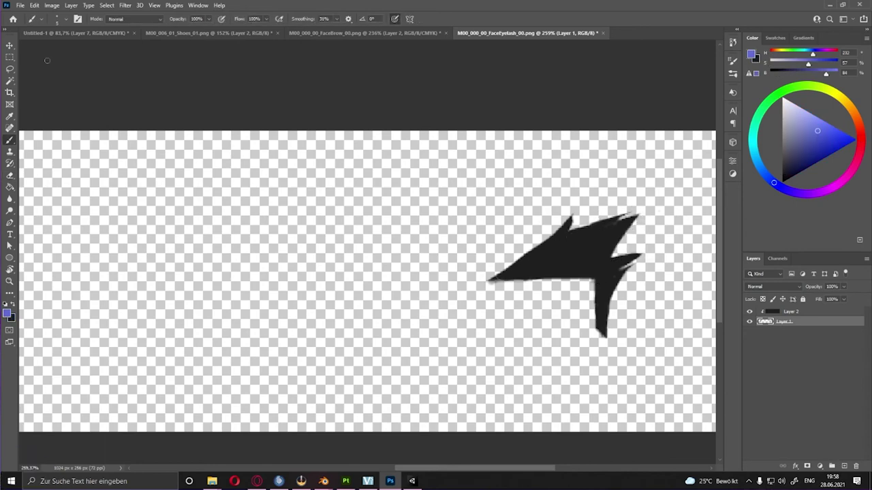
key("ctrl+0")
Duplicate the eyelash onto a new layer and move the copy to the opposite eye
key("ctrl+j")
key("v")
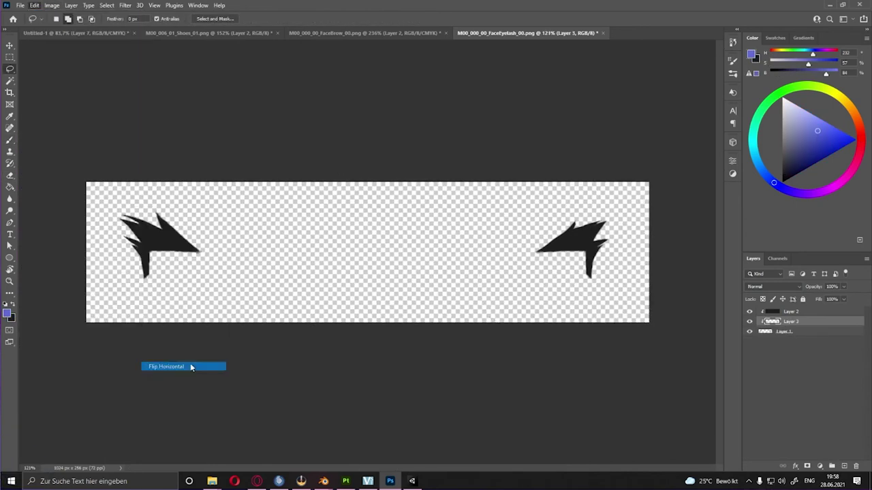
left_click_drag(594, 256, 337, 256)
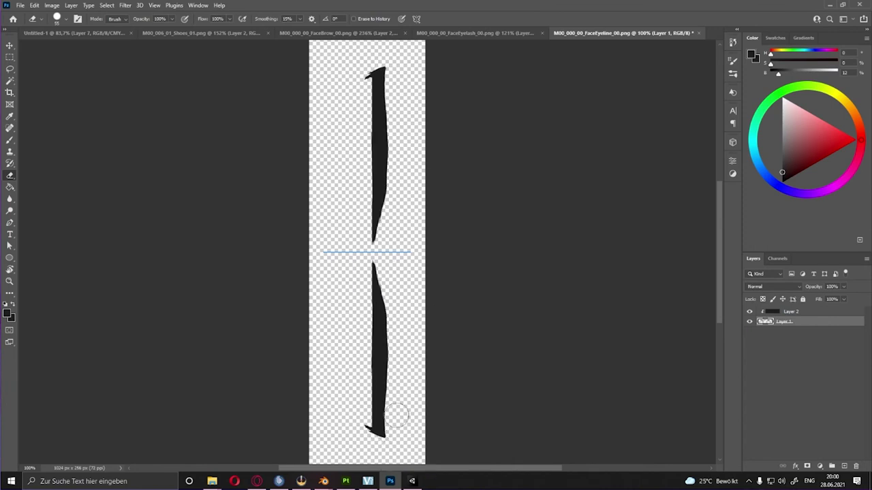
left_click_drag(645, 205, 638, 209)
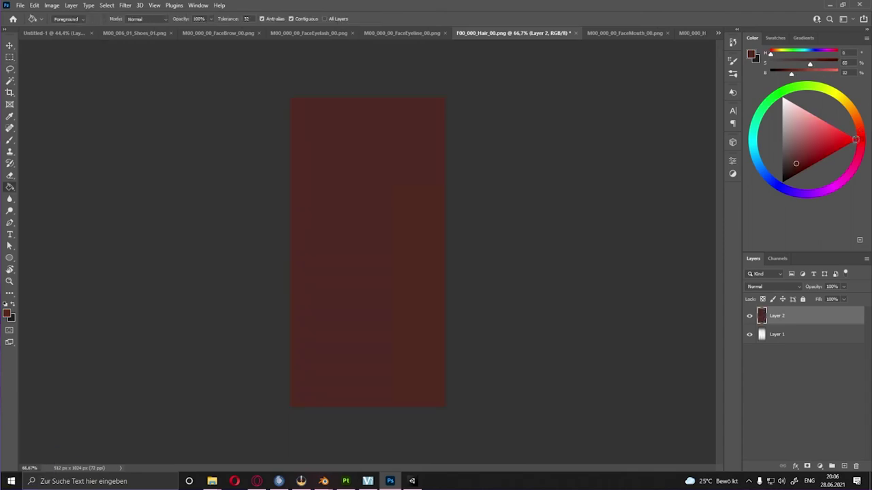
Fill a polygonal-lasso zigzag strand on a new layer, set to Color Burn at 30% opacity
key("ctrl+shift+alt+n")
right_click(9, 69)
left_click(48, 67)
left_click(271, 197)
left_click(301, 417)
left_click(315, 249)
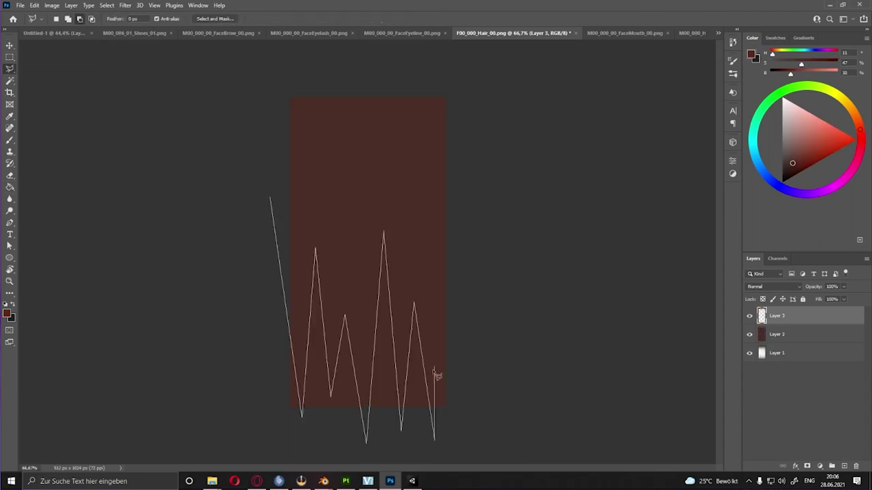
left_click(270, 197)
key("g")
left_click(518, 272)
left_click(773, 286)
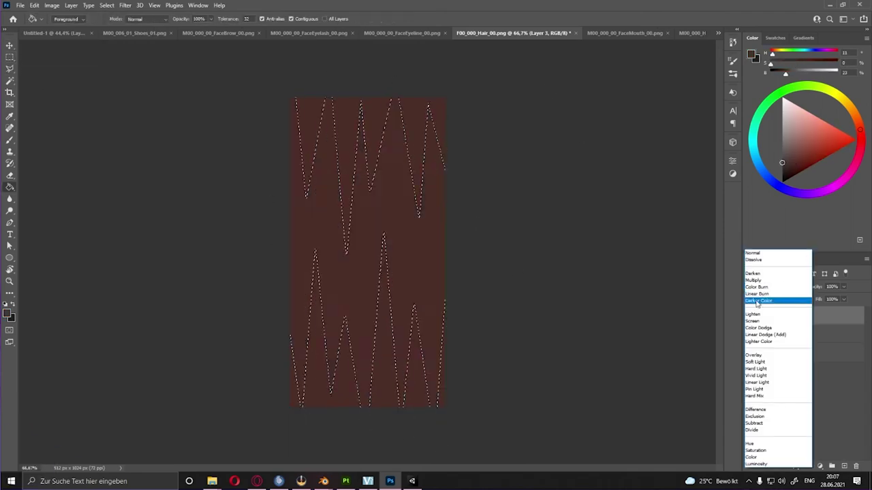
left_click(770, 310)
left_click_drag(843, 298, 824, 299)
key("ctrl+d")
left_click(796, 334)
Paint soft dark-red hair shading on a new Multiply layer at 40% opacity
left_click(844, 467)
key("b")
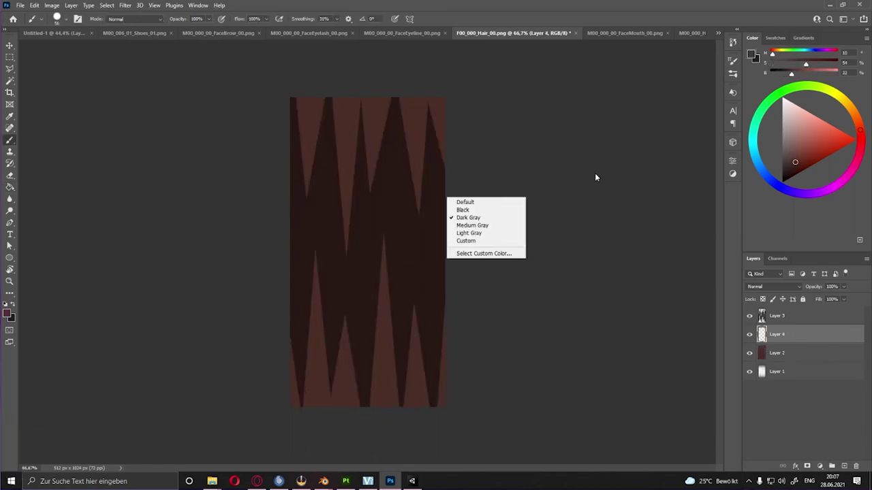
right_click(331, 212)
left_click(351, 286)
left_click_drag(293, 225, 442, 381)
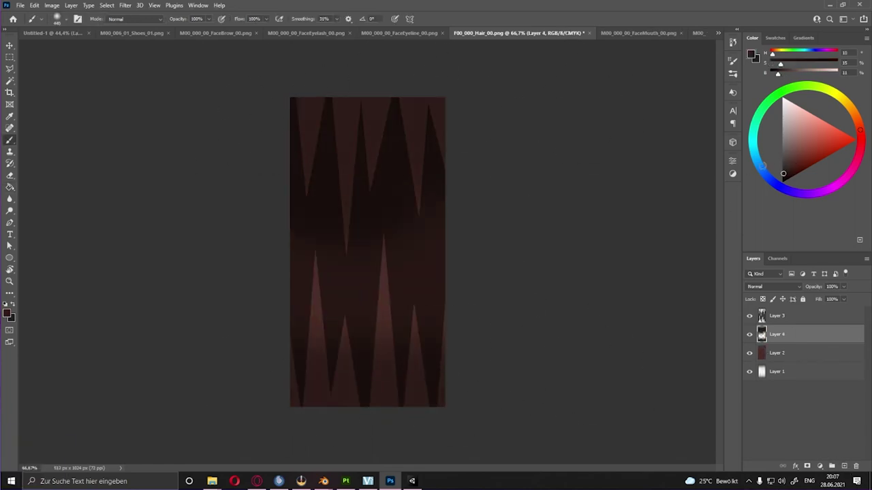
left_click(773, 286)
left_click(770, 304)
left_click_drag(814, 286, 801, 286)
key("Delete")
key("Return")
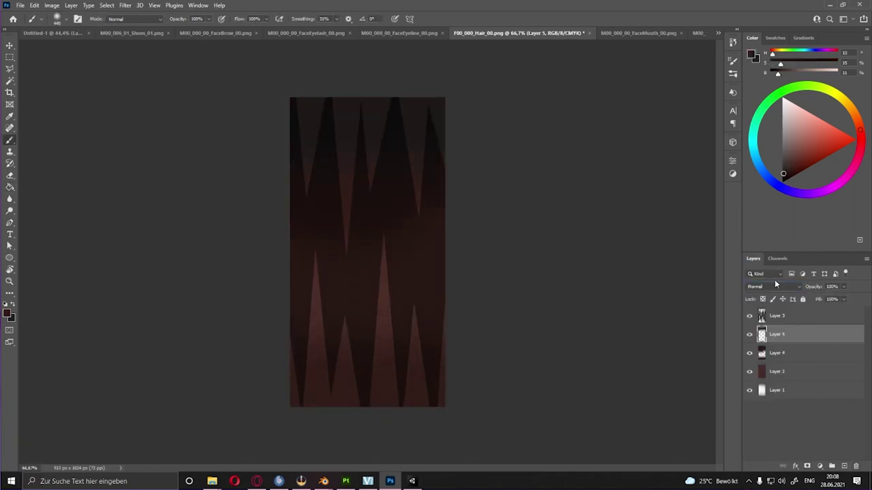
Apply Blur More and a lengthened Motion Blur to the Color Burn strand layer
left_click(777, 316)
left_click(125, 4)
left_click(85, 138)
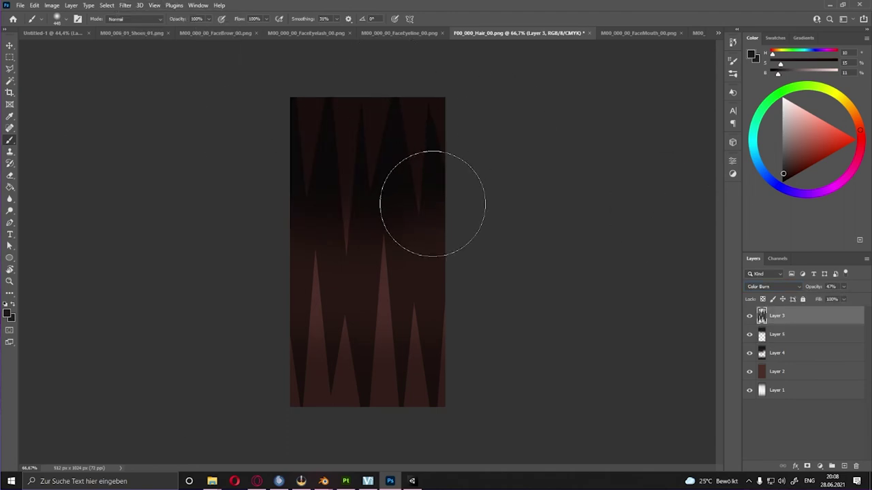
left_click(126, 4)
left_click(253, 139)
left_click(126, 5)
left_click(258, 172)
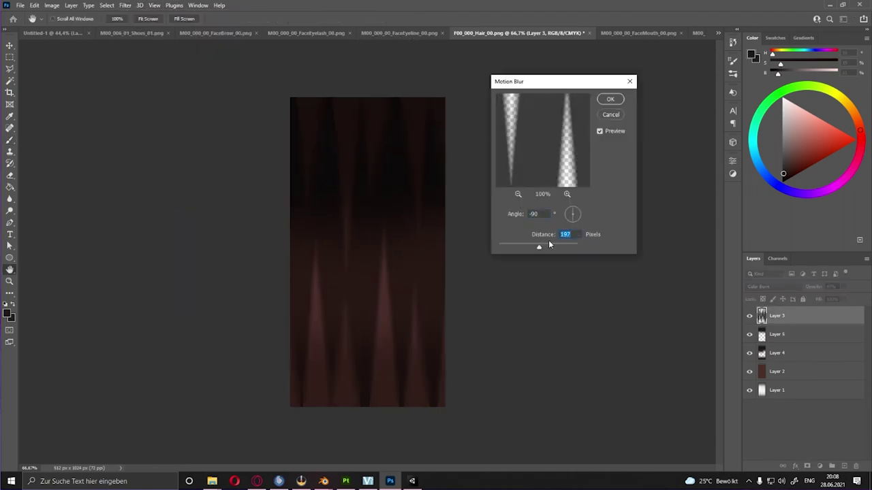
left_click_drag(548, 240, 556, 243)
key("Return")
Shrink the brush and raise the hair texture's saturation with Hue/Saturation
right_click(481, 369)
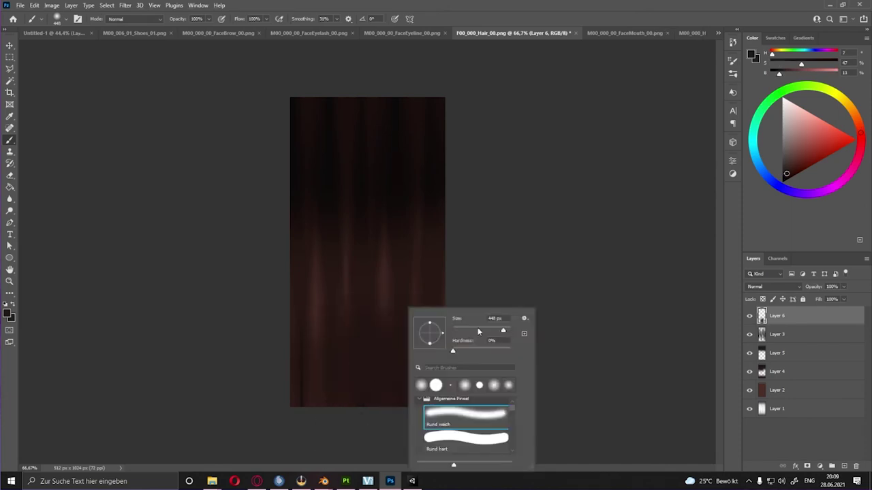
left_click(448, 415)
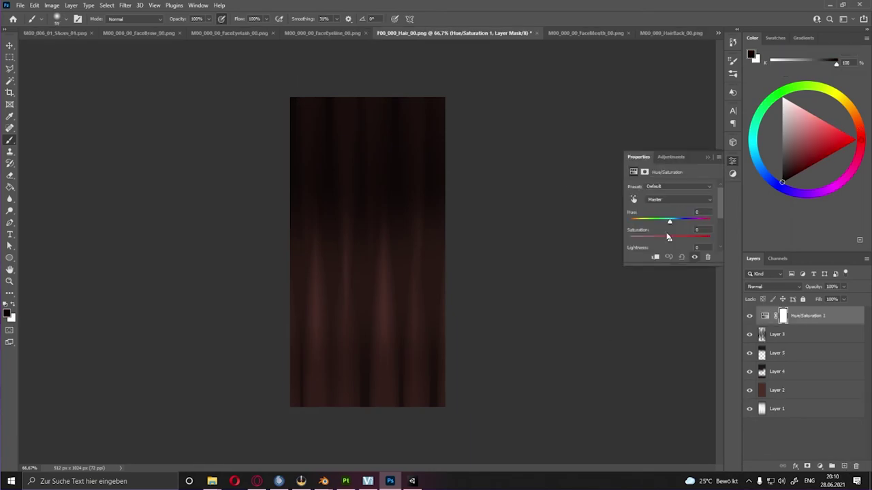
left_click_drag(668, 237, 675, 236)
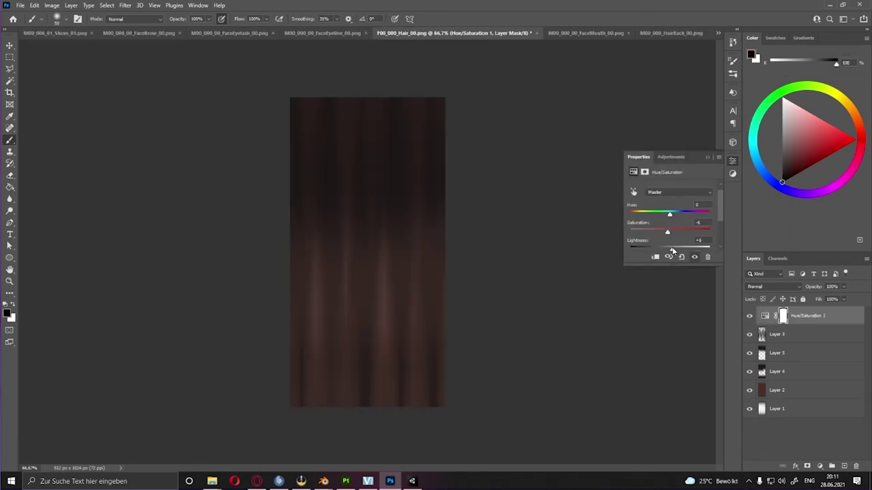